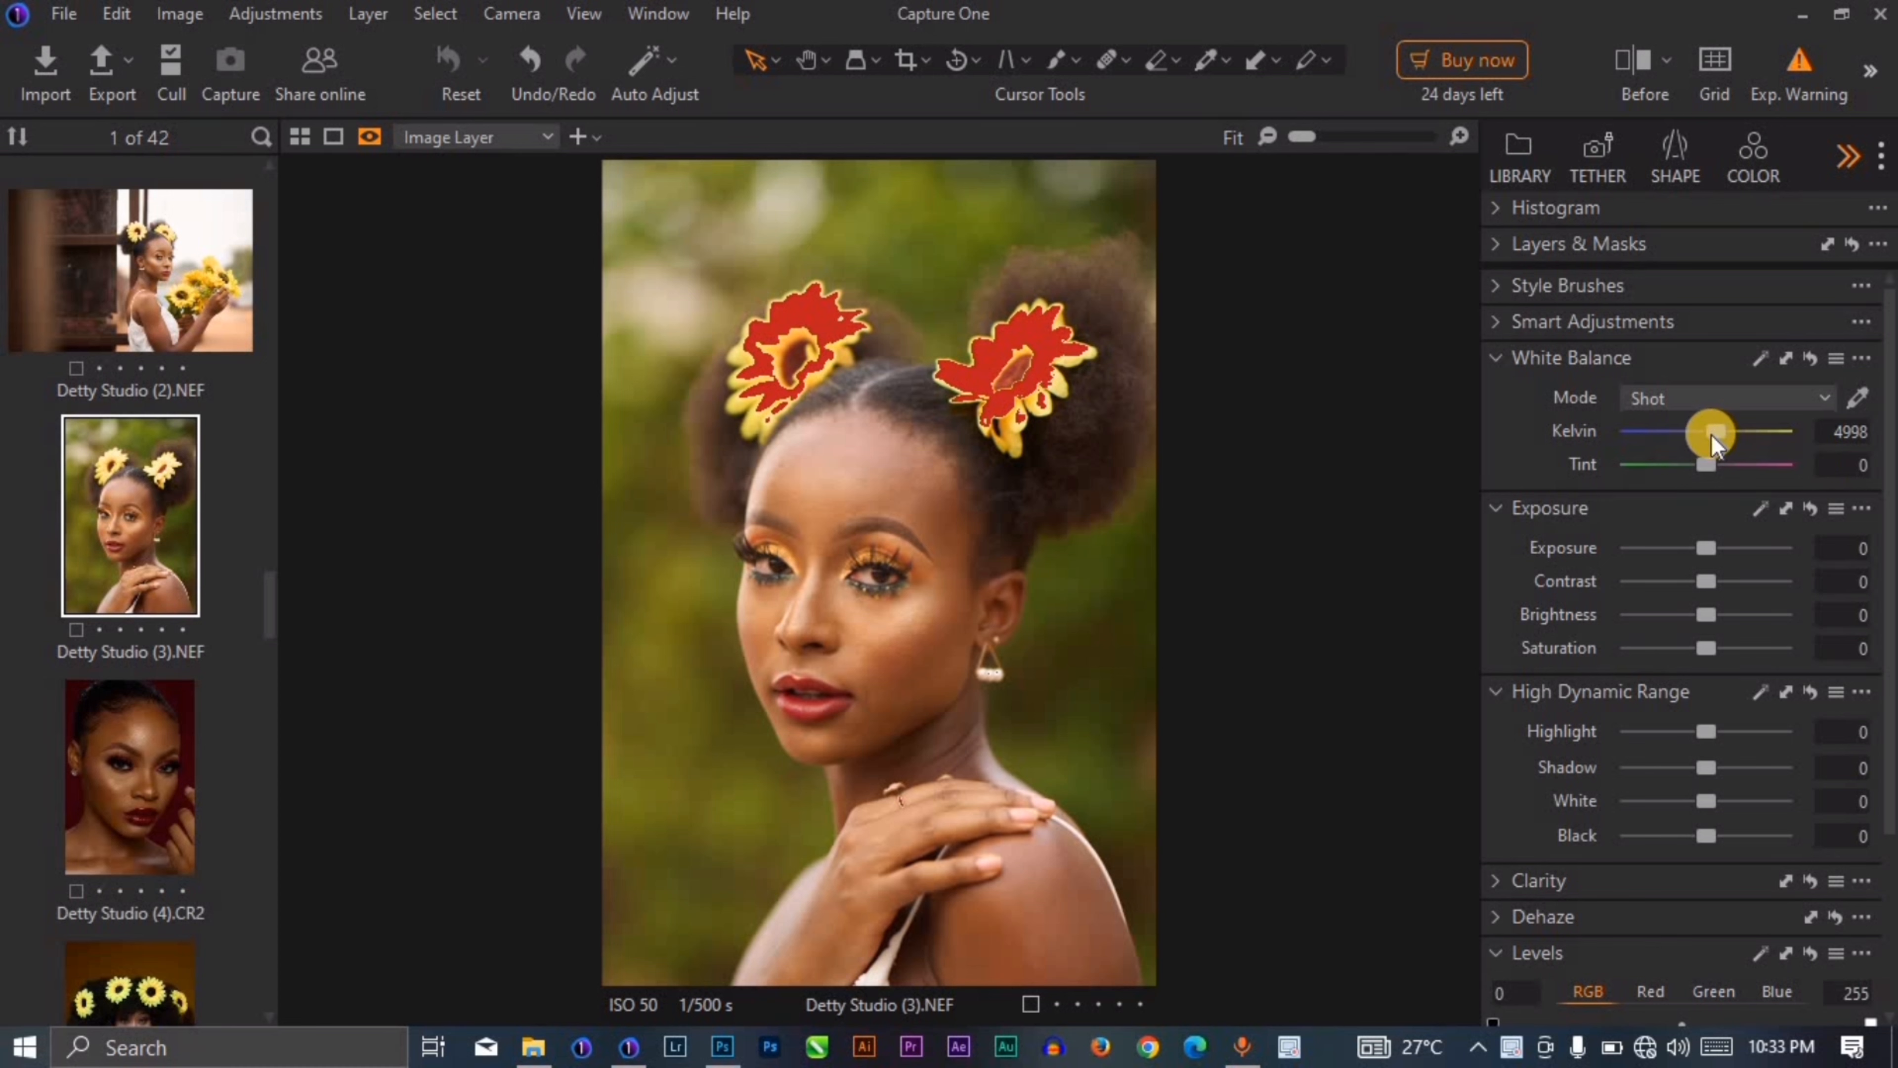
# Step: Set the portrait's white balance temperature to 4291 Kelvin, with contrast at 7 and saturation at 4
pyautogui.moveTo(1710, 435); pyautogui.dragTo(1701, 439)
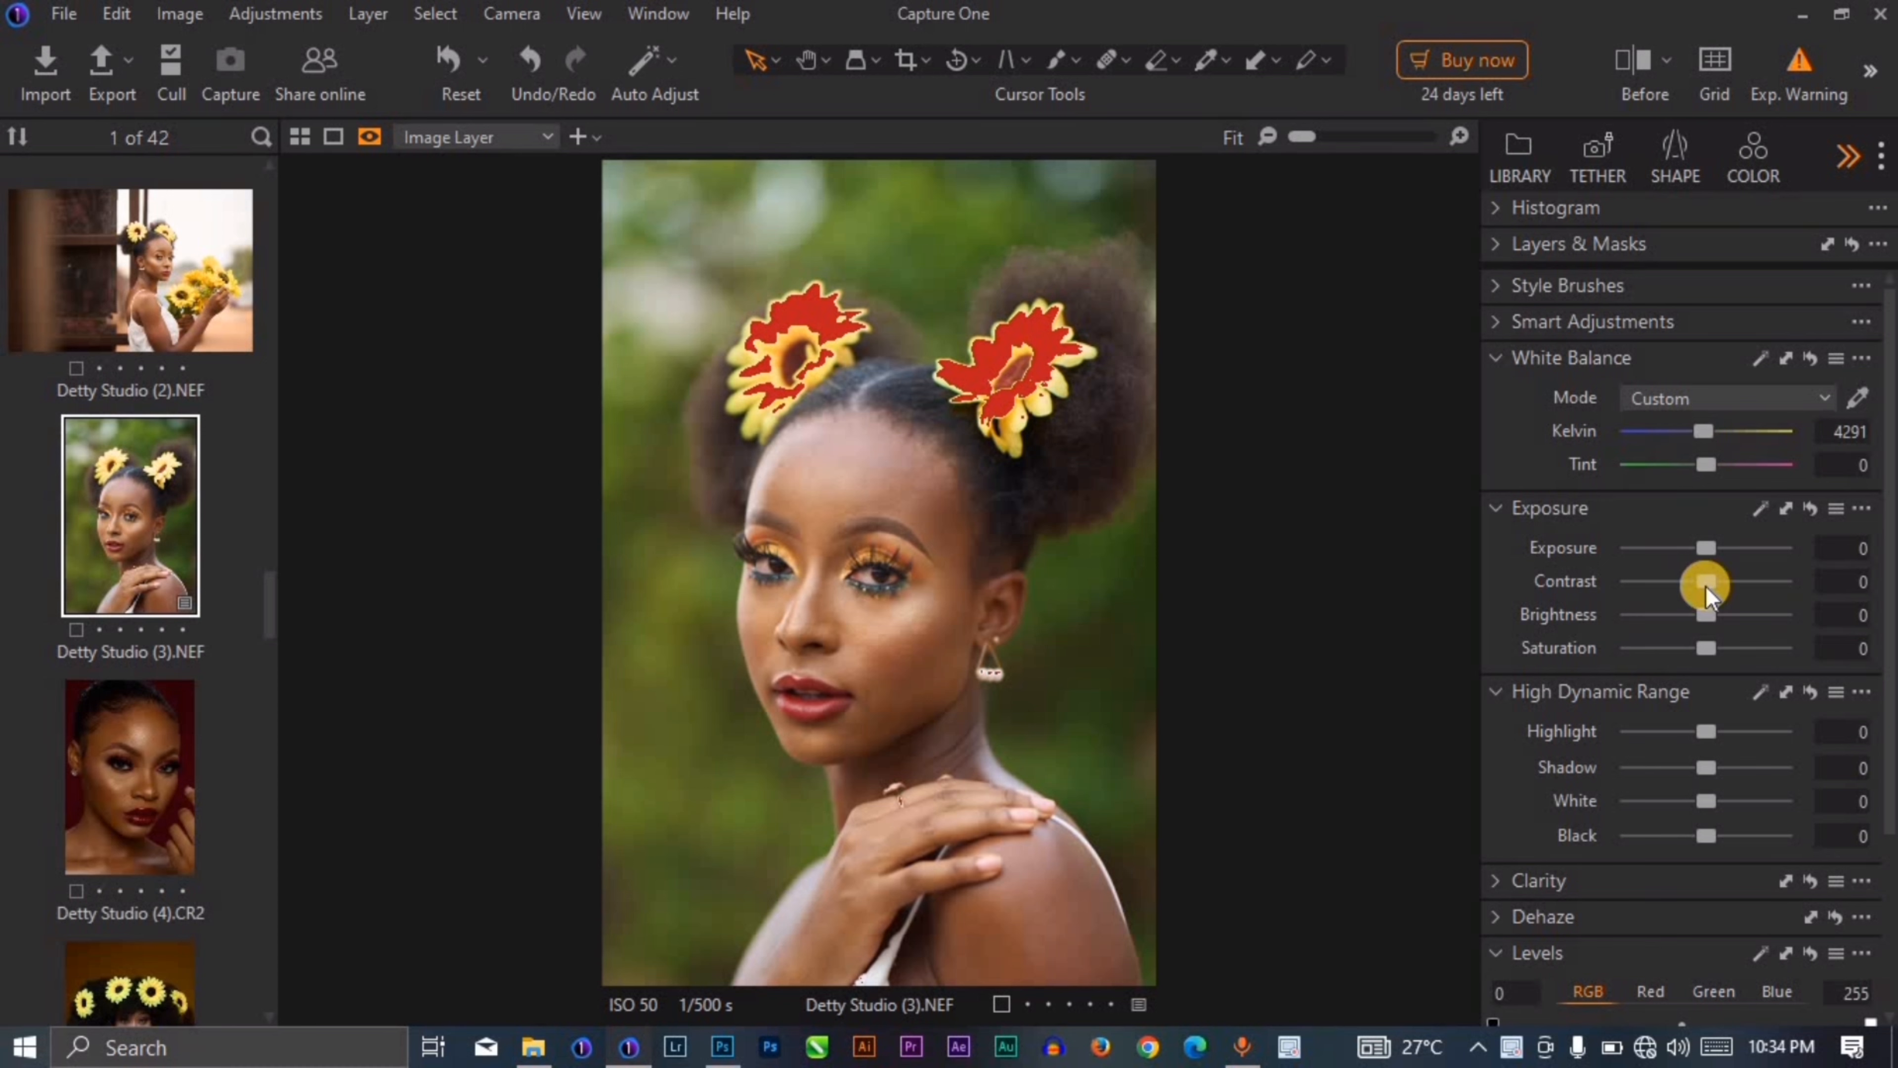
pyautogui.moveTo(1710, 581); pyautogui.dragTo(1720, 580)
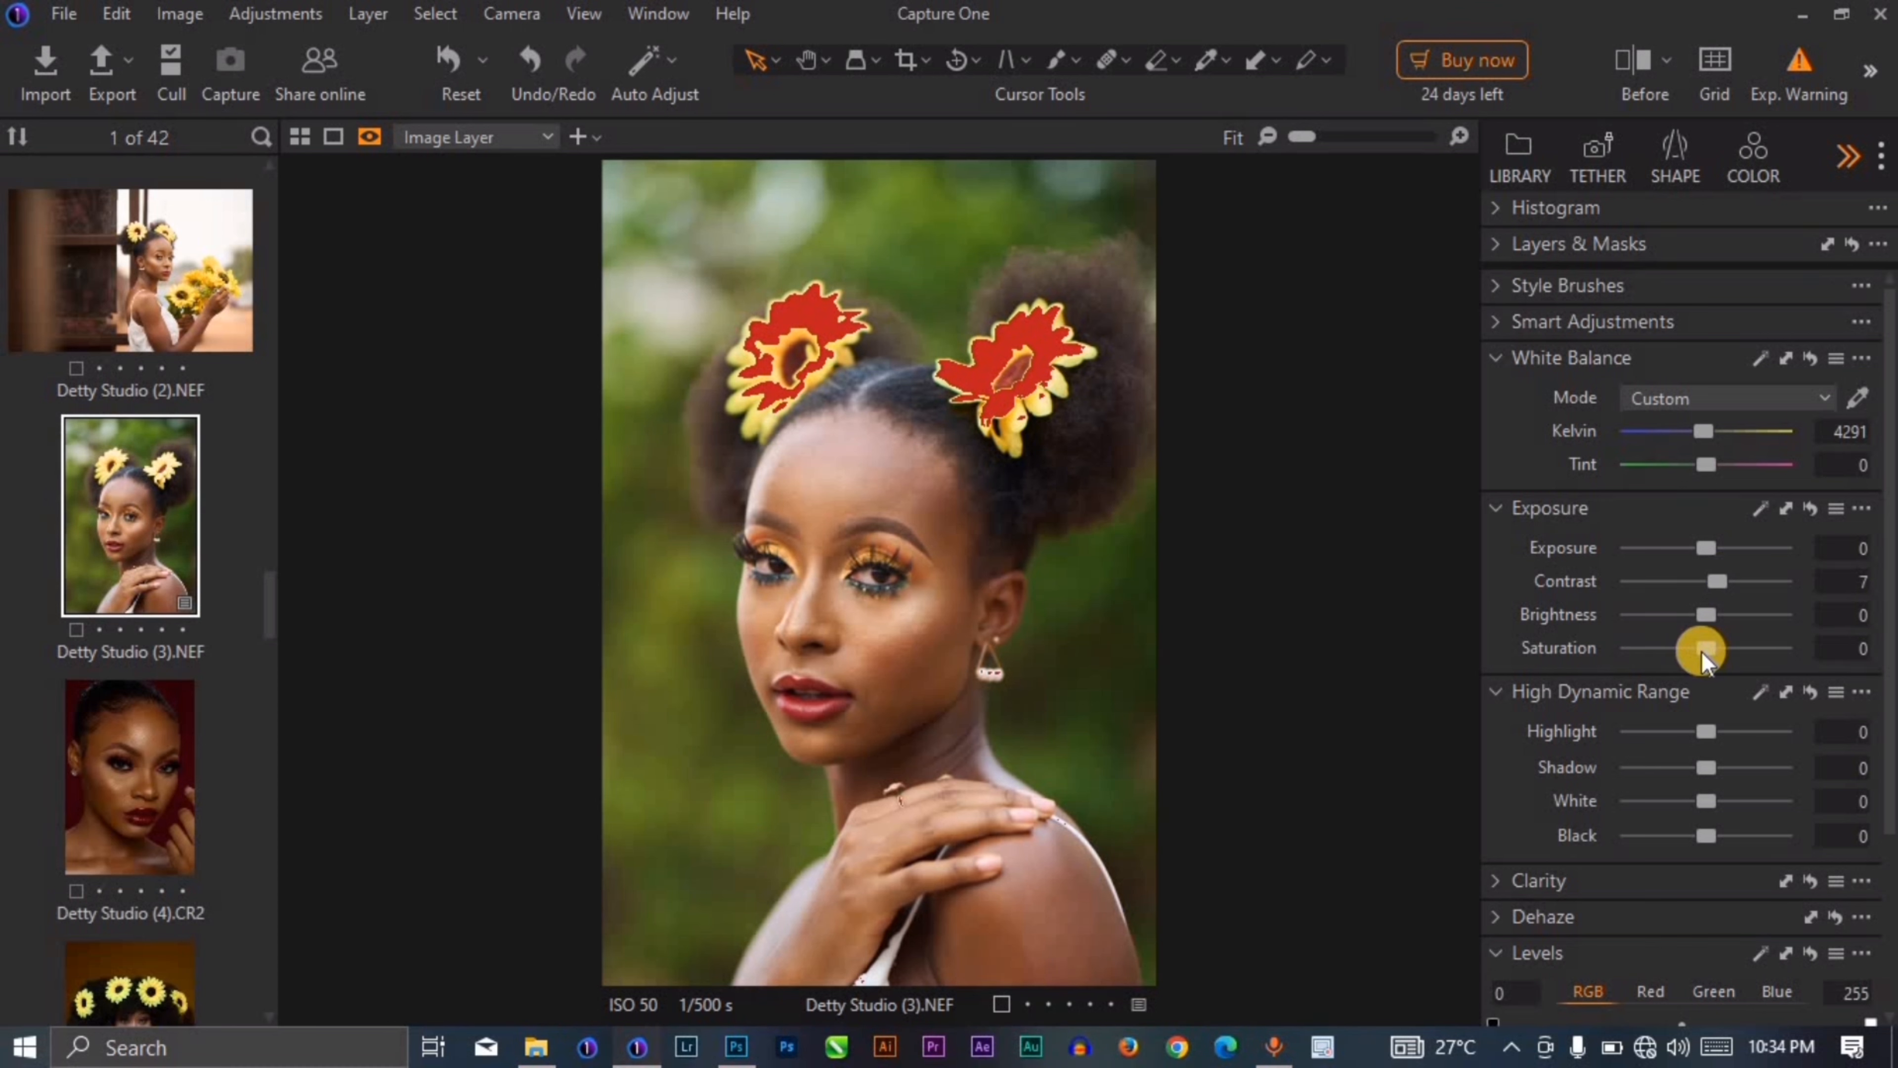
pyautogui.moveTo(1707, 647); pyautogui.dragTo(1709, 648)
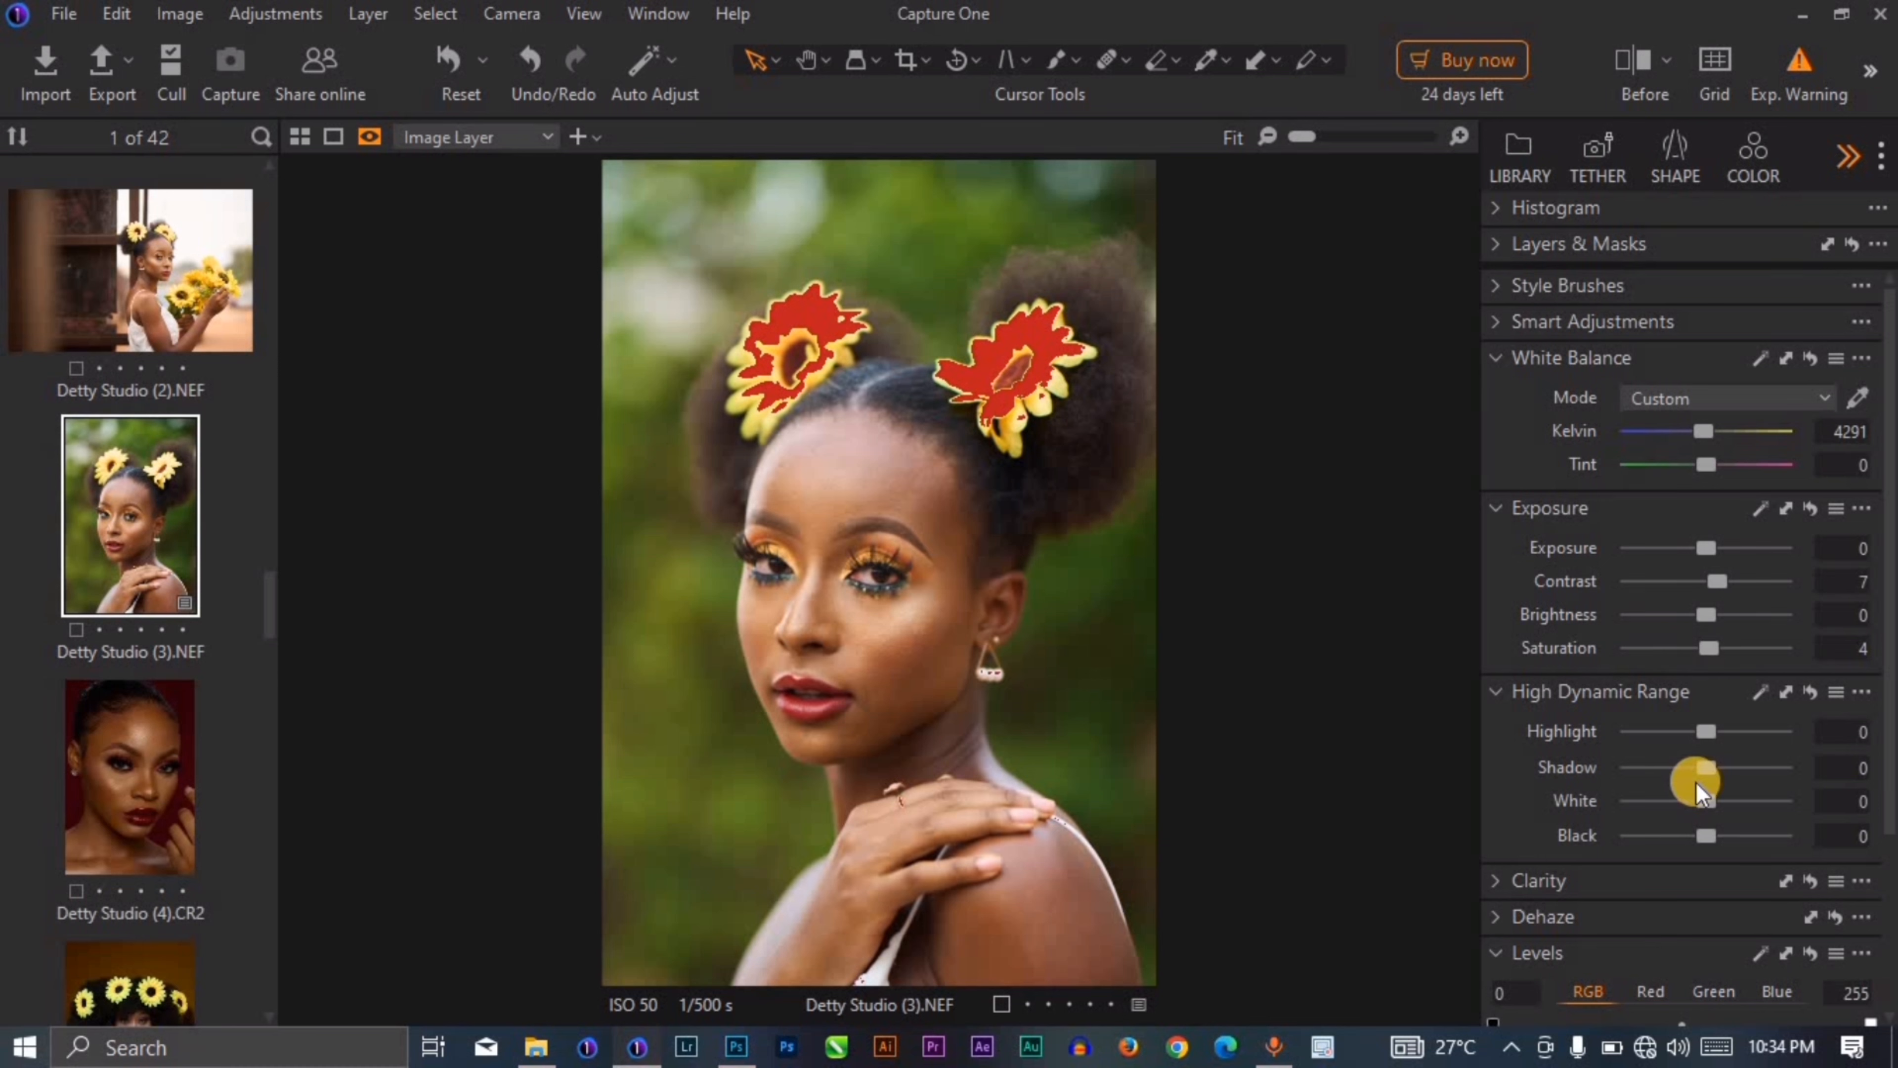
# Step: Darken the portrait with shadow -22, black -18 and exposure -0.58, and raise highlight to 20
pyautogui.moveTo(1702, 770); pyautogui.dragTo(1686, 770)
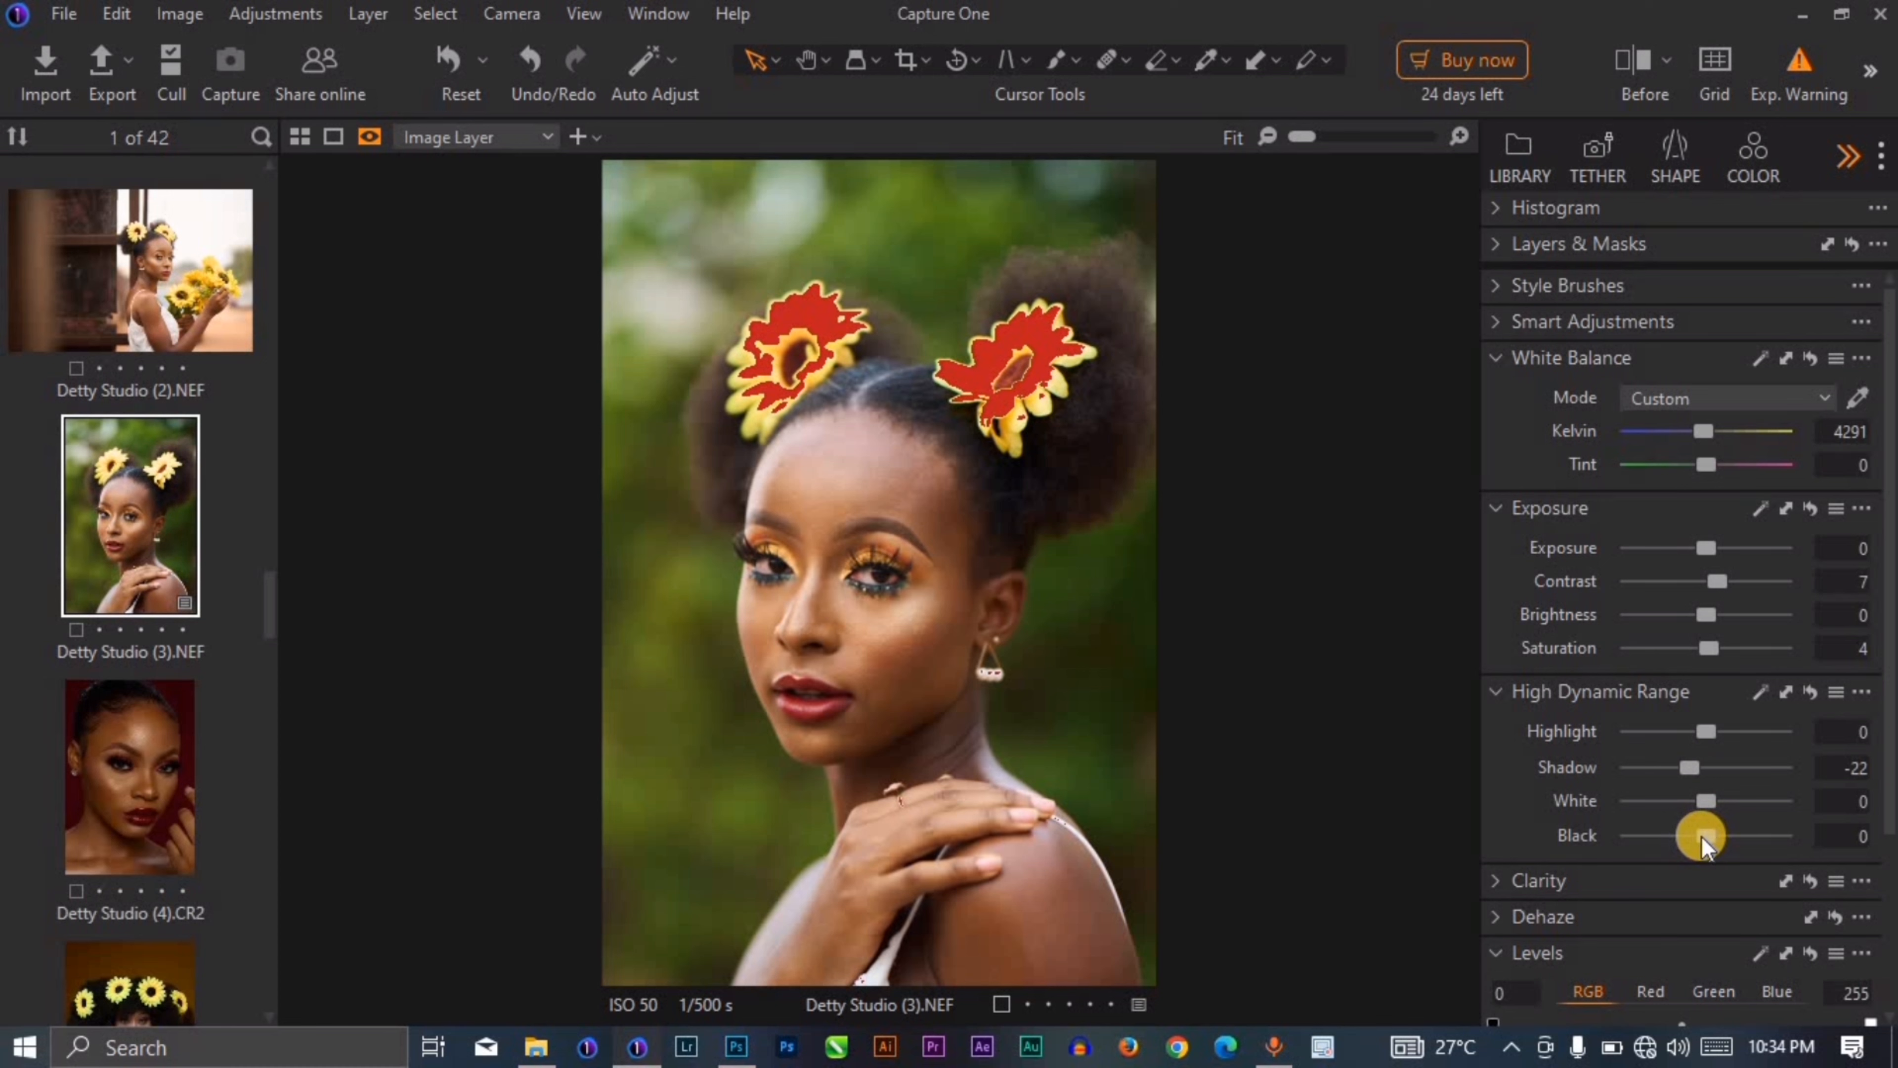
pyautogui.moveTo(1703, 837); pyautogui.dragTo(1687, 835)
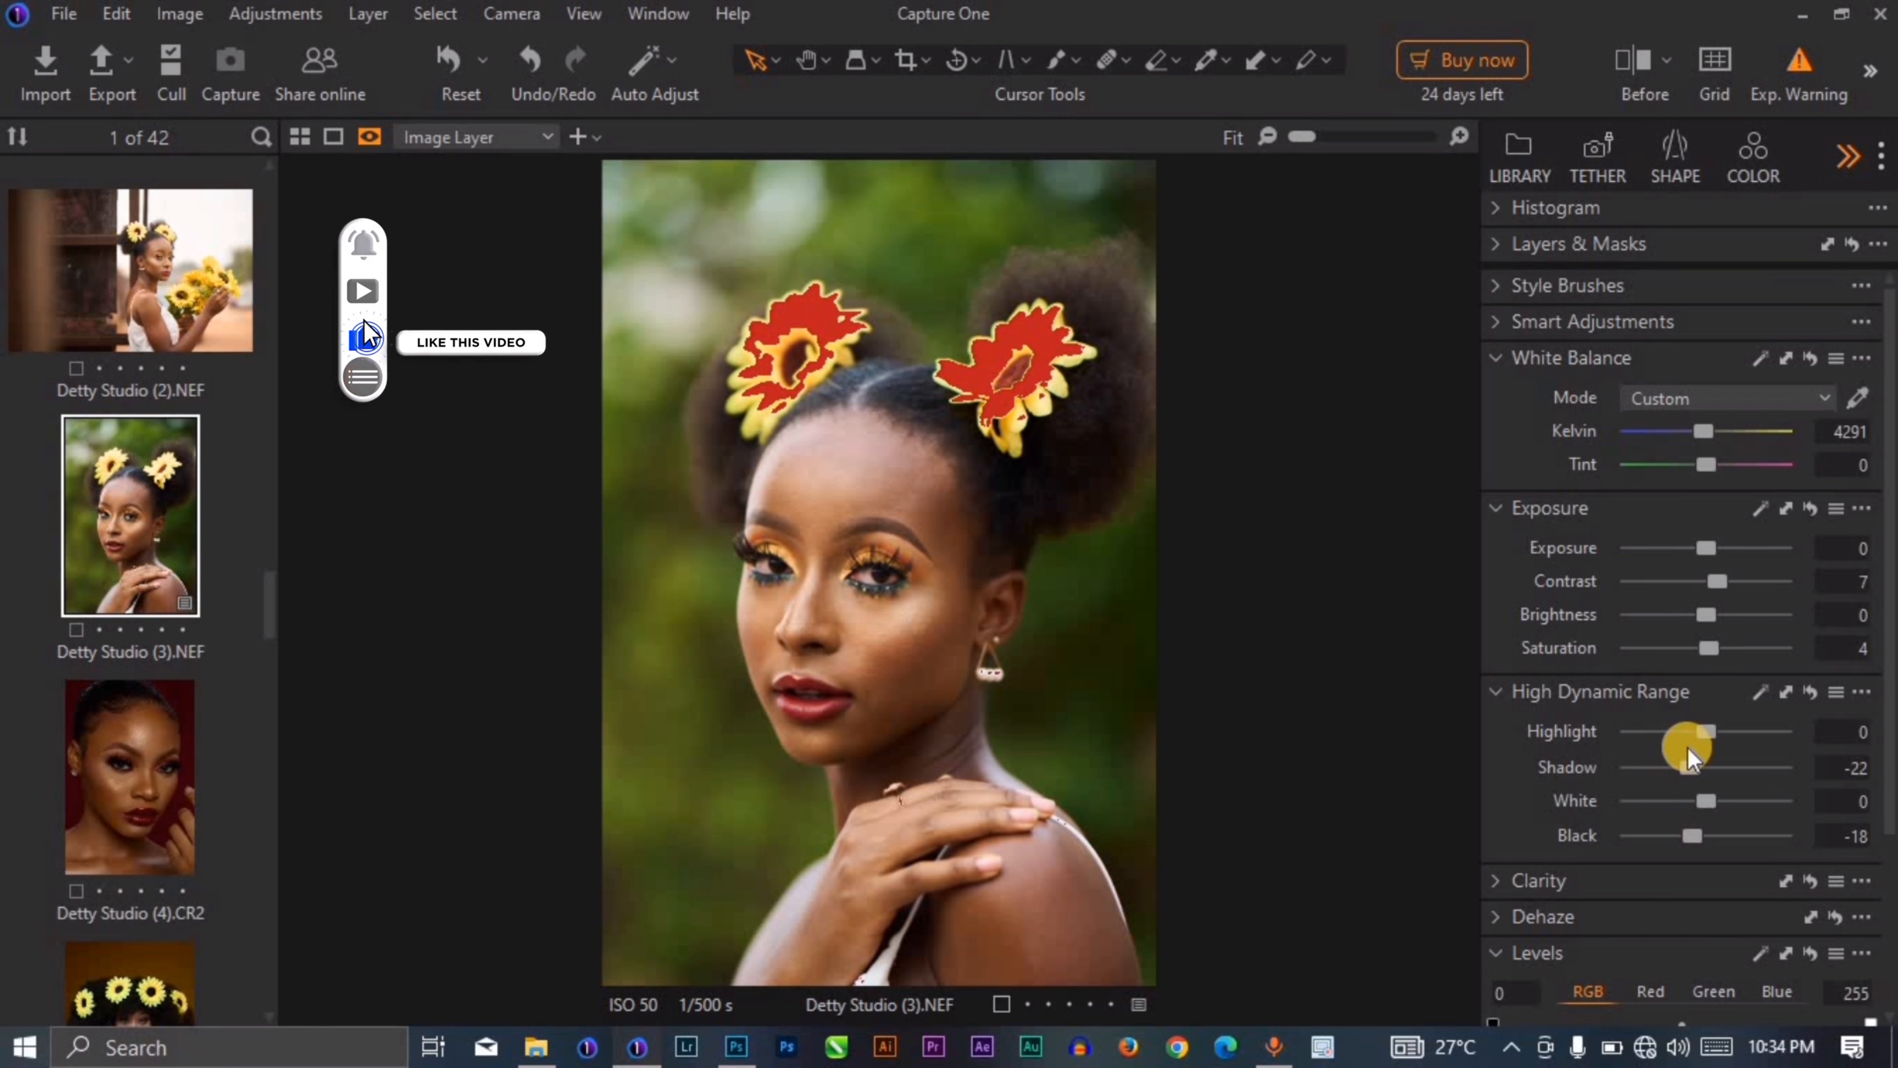
pyautogui.moveTo(1706, 547); pyautogui.dragTo(1687, 547)
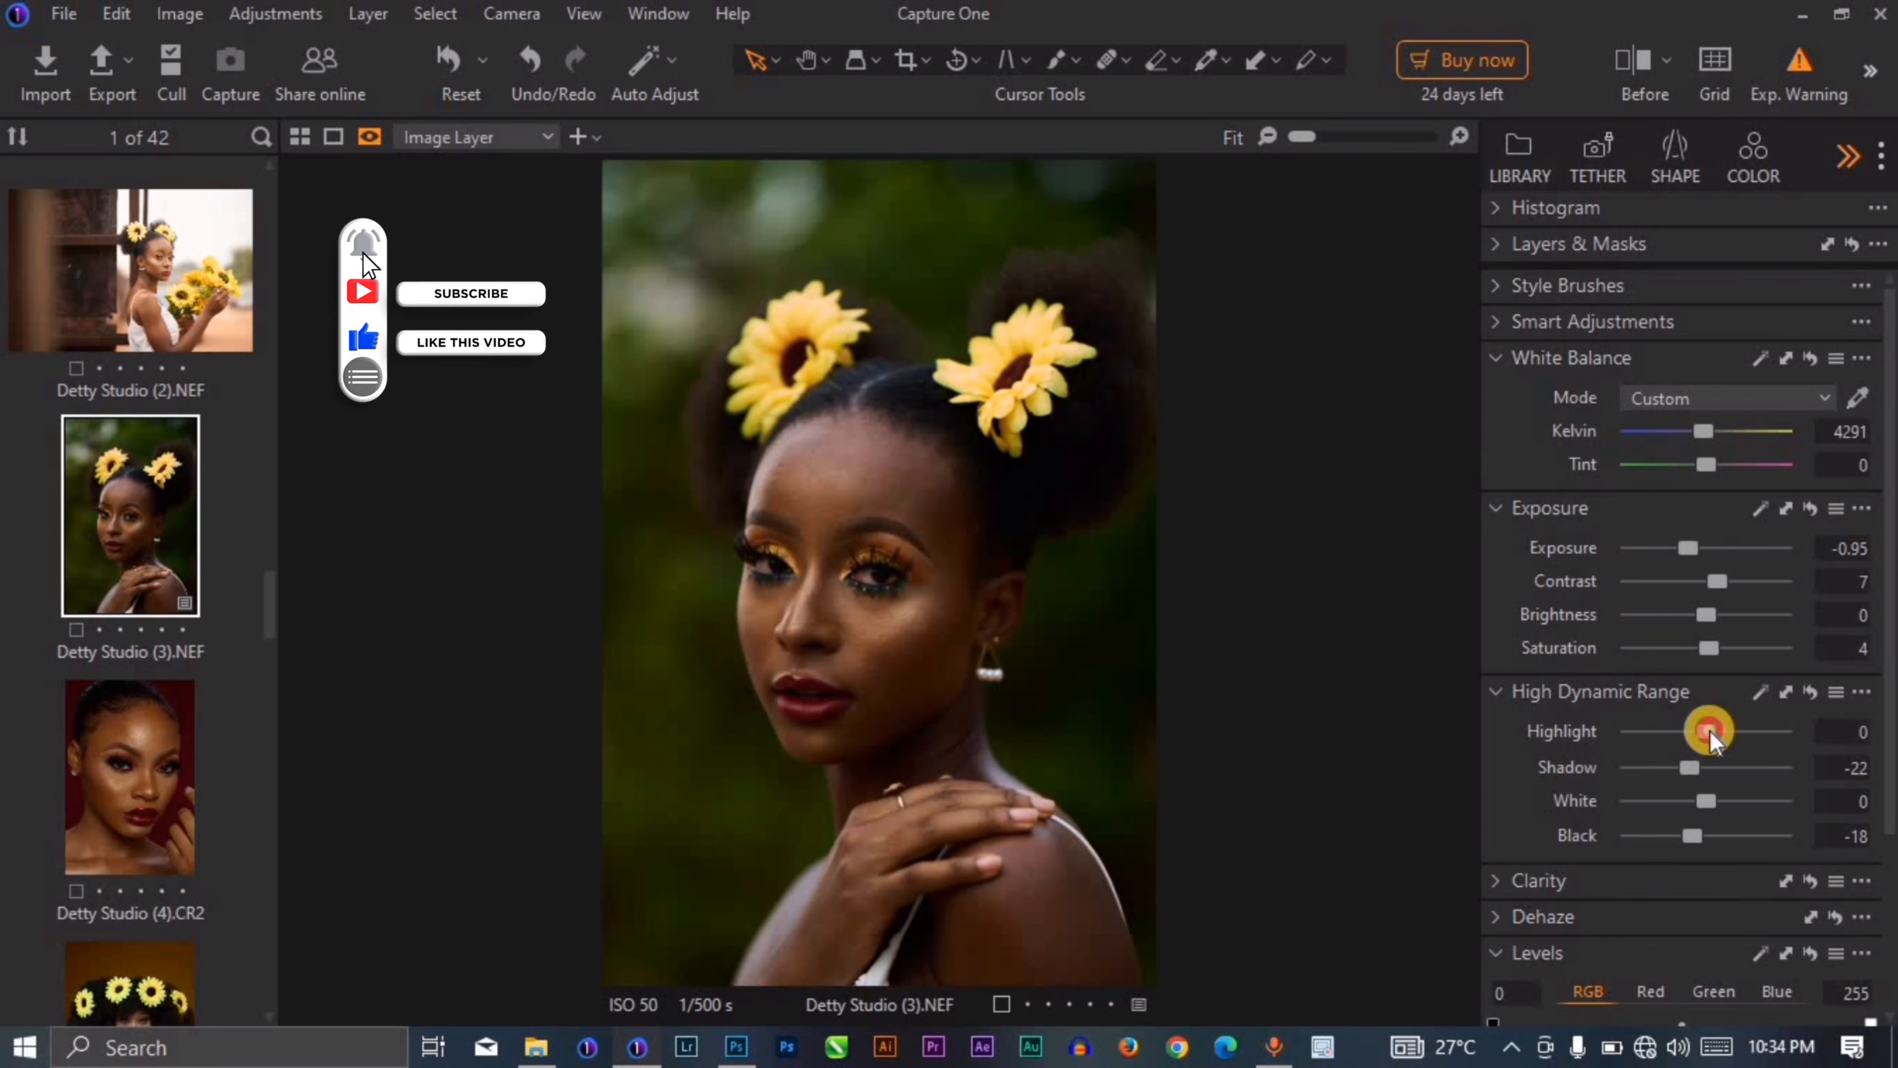
pyautogui.moveTo(1707, 731); pyautogui.dragTo(1723, 729)
pyautogui.click(1691, 550)
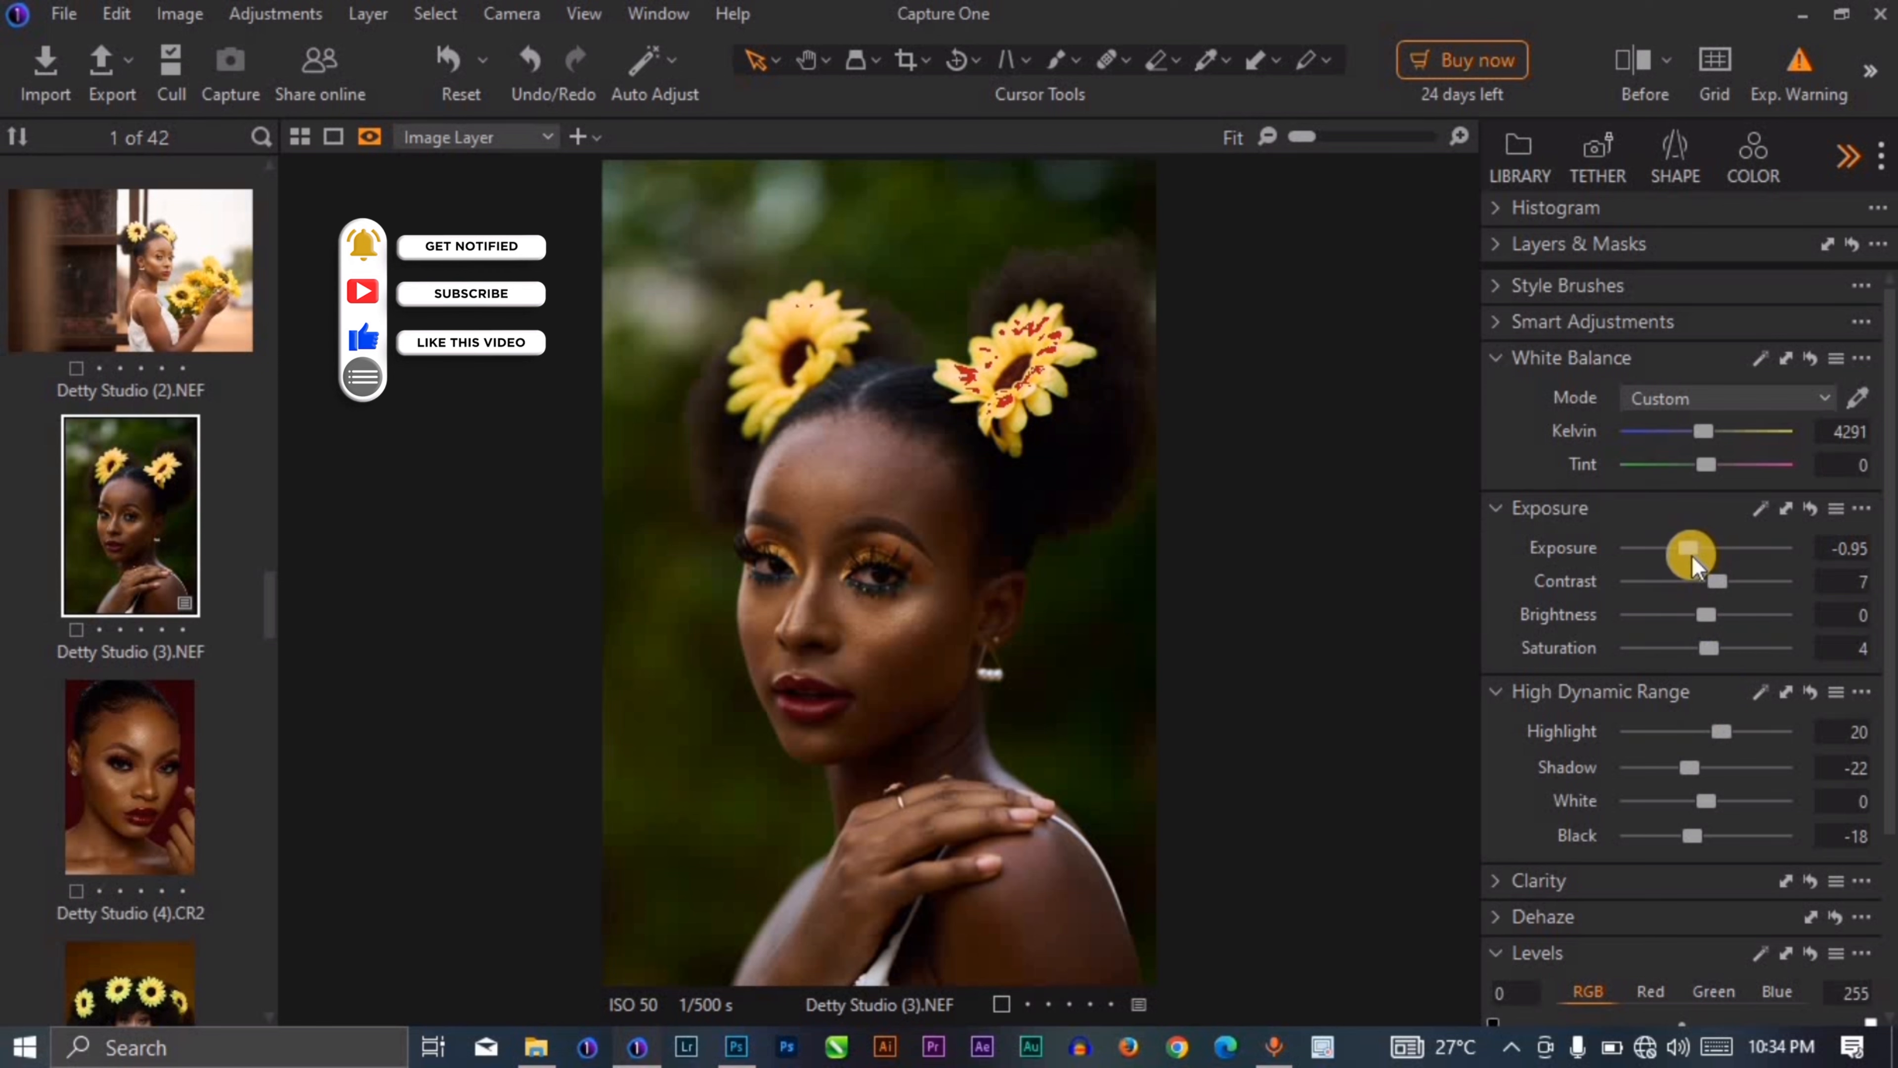
pyautogui.moveTo(1696, 551); pyautogui.dragTo(1701, 555)
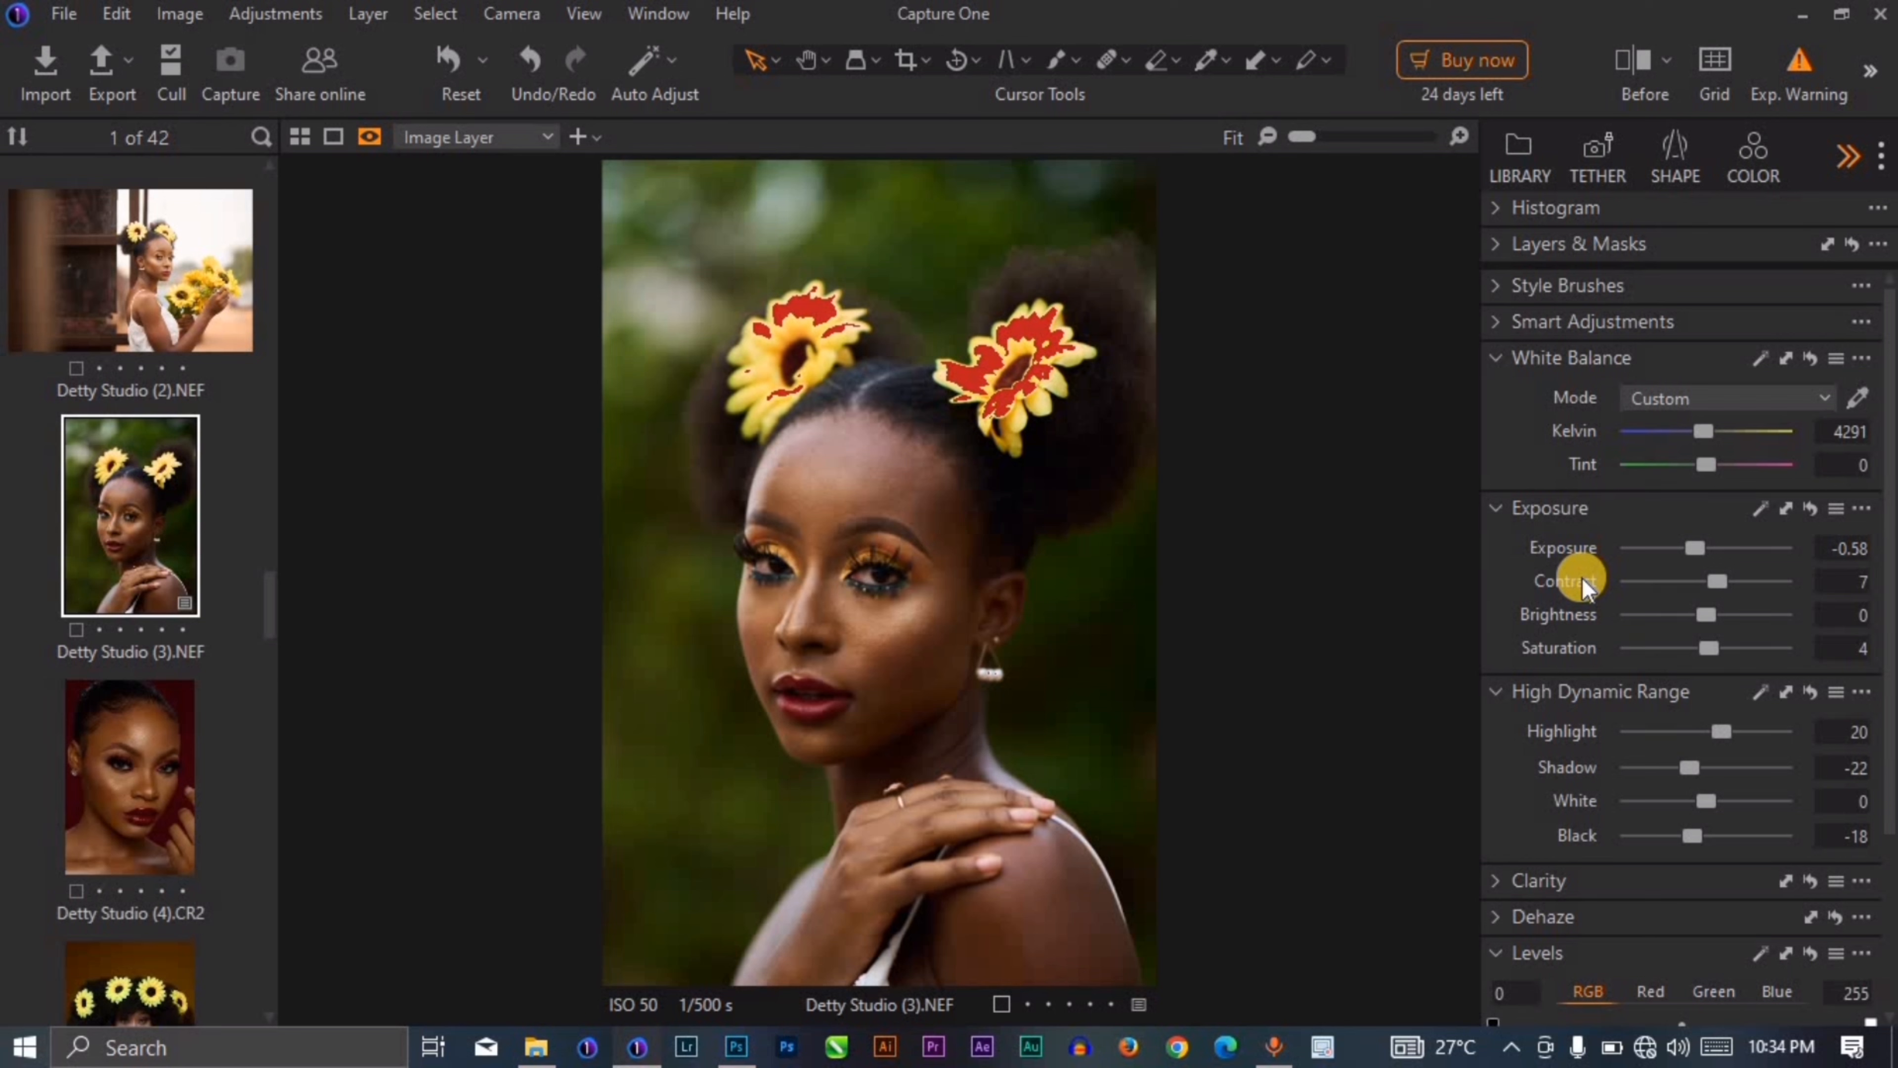
# Step: Adjust the portrait's RGB levels, moving the input white point to 237 and the midtone to 0.02
pyautogui.scroll(-4, 1563, 695)
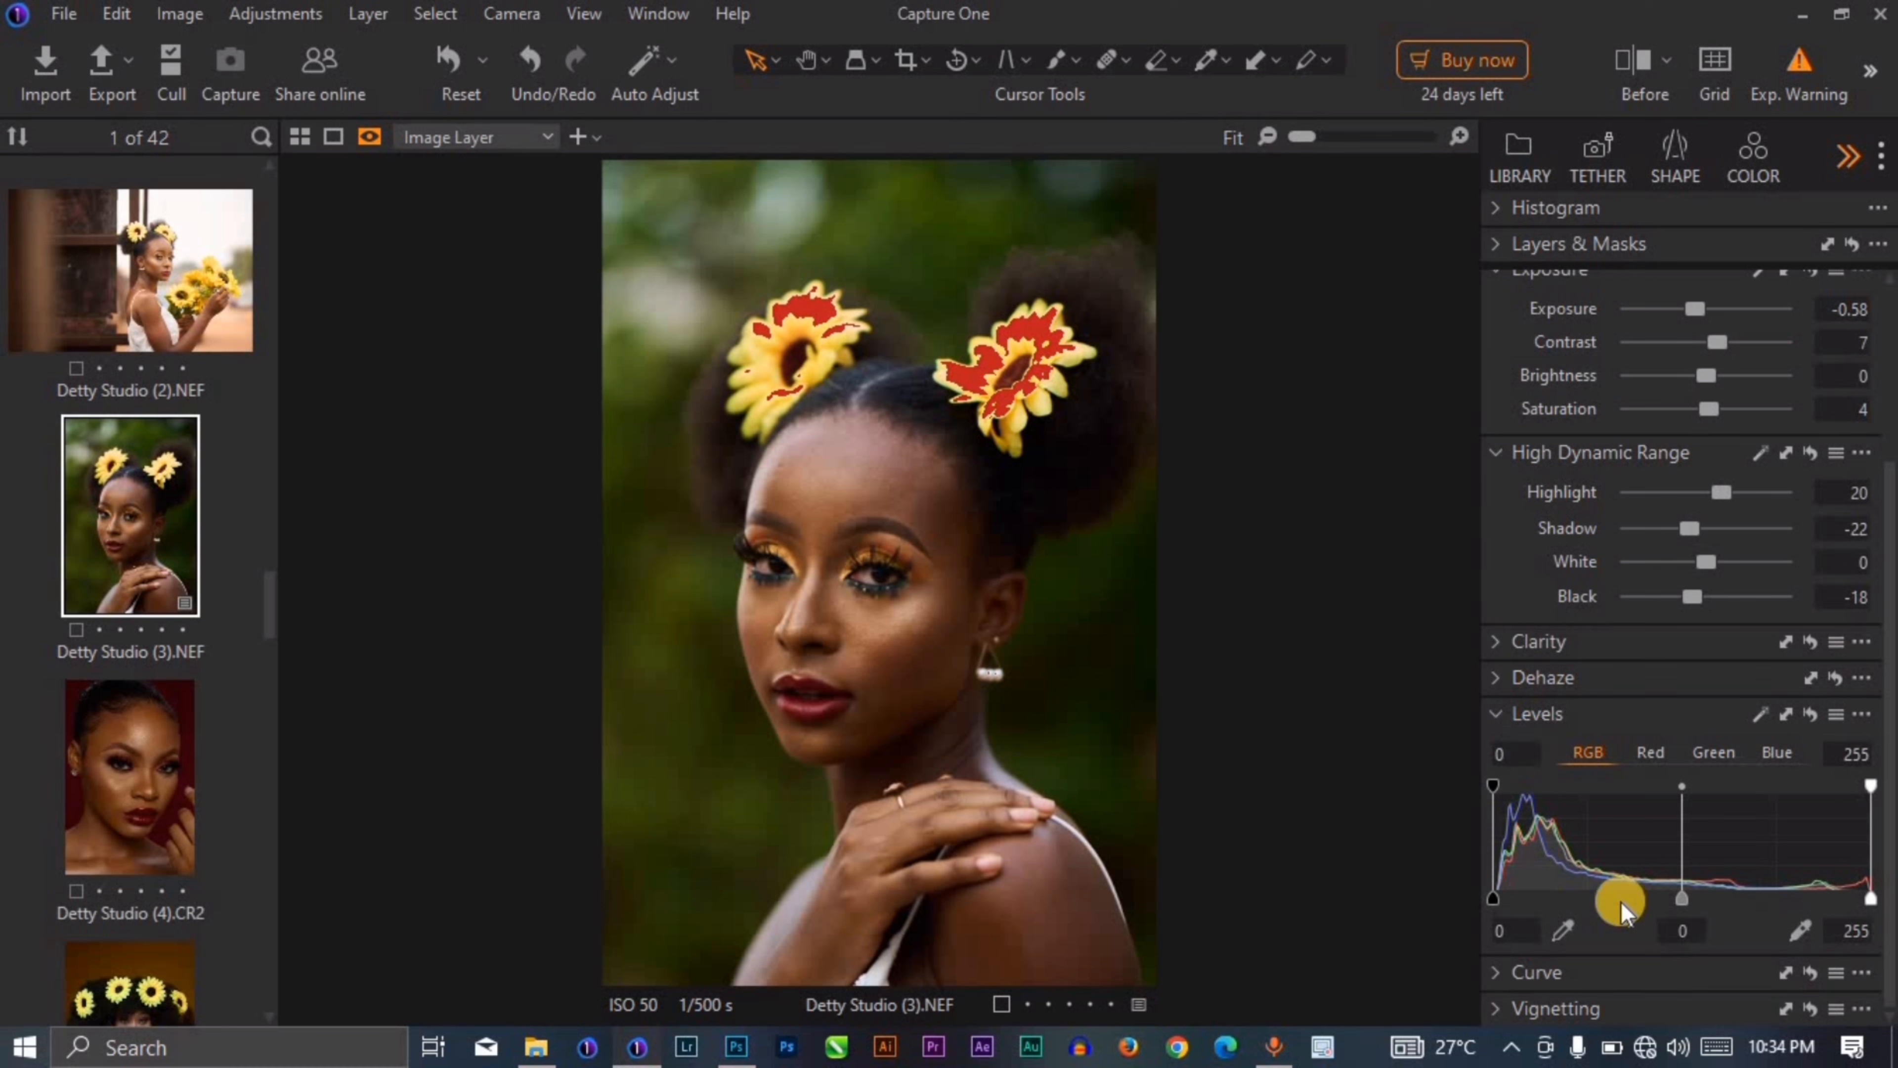
pyautogui.moveTo(1870, 898); pyautogui.dragTo(1856, 900)
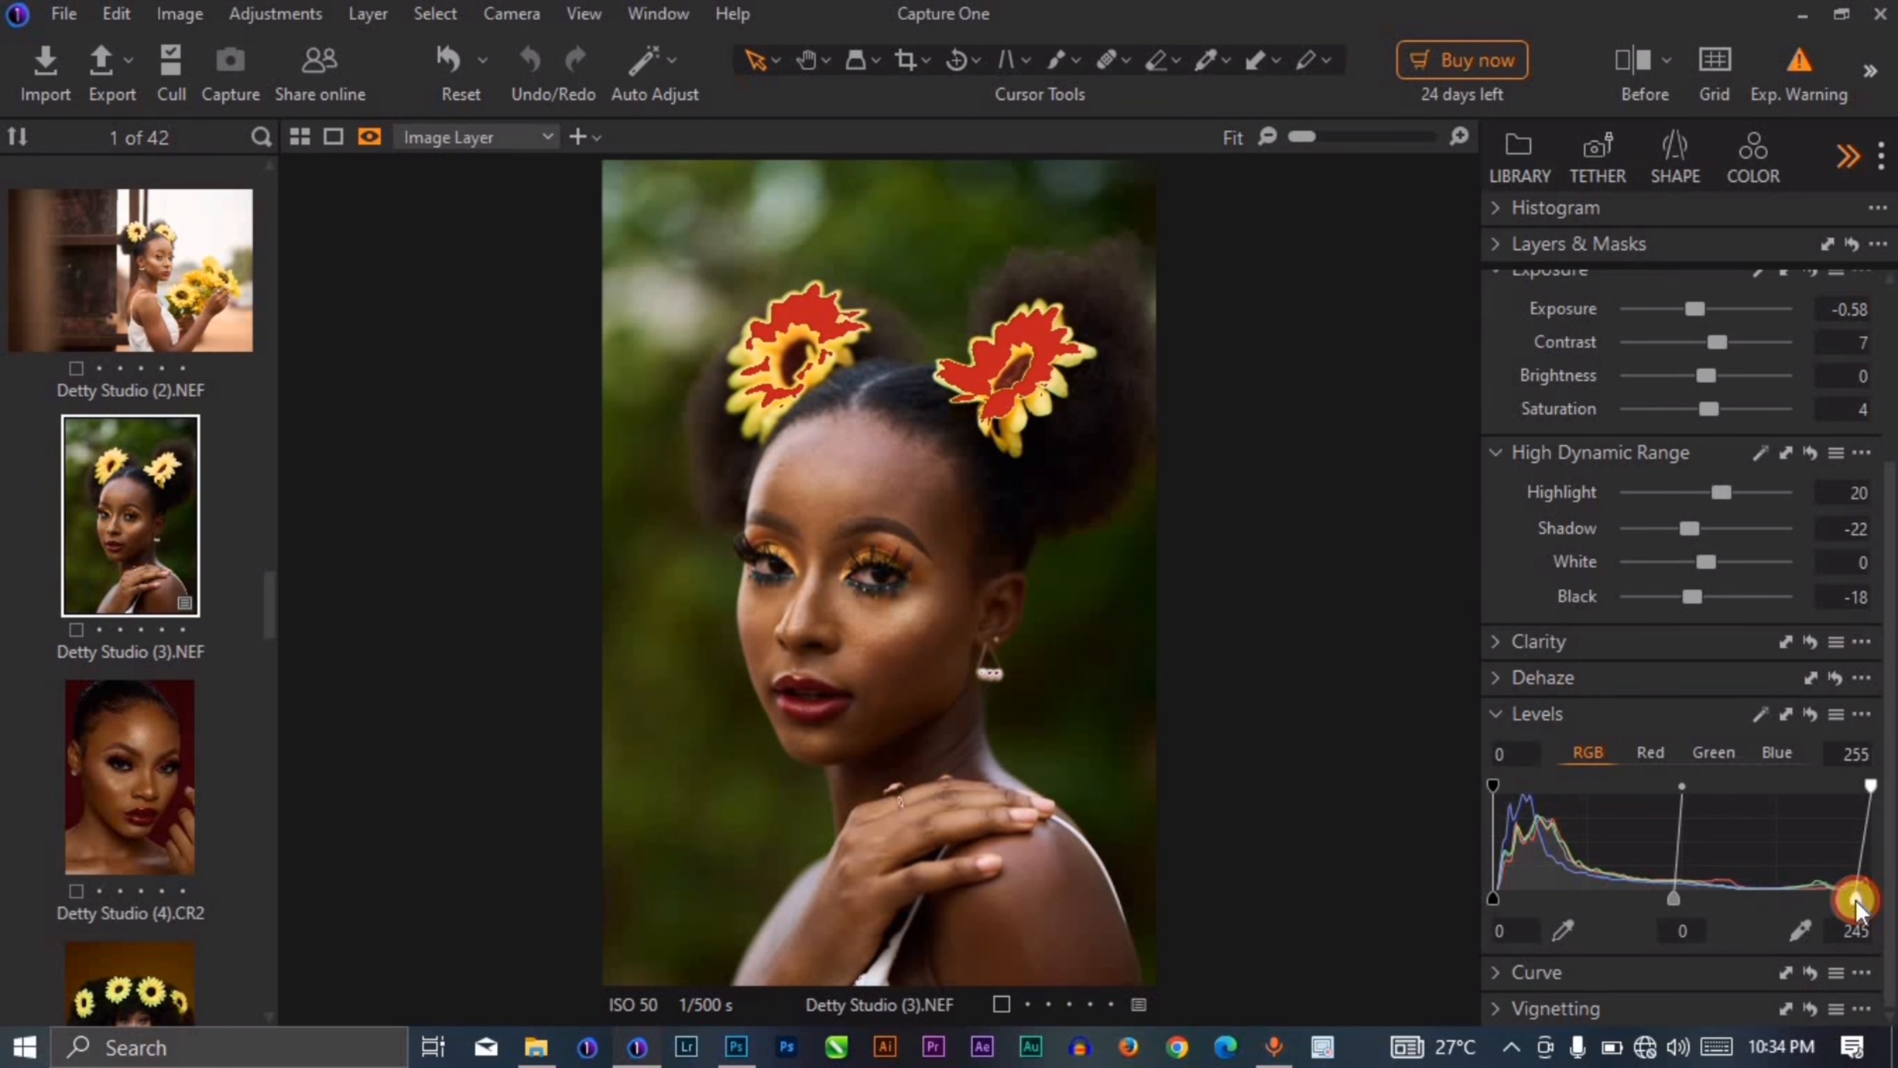
pyautogui.moveTo(1494, 898); pyautogui.dragTo(1493, 898)
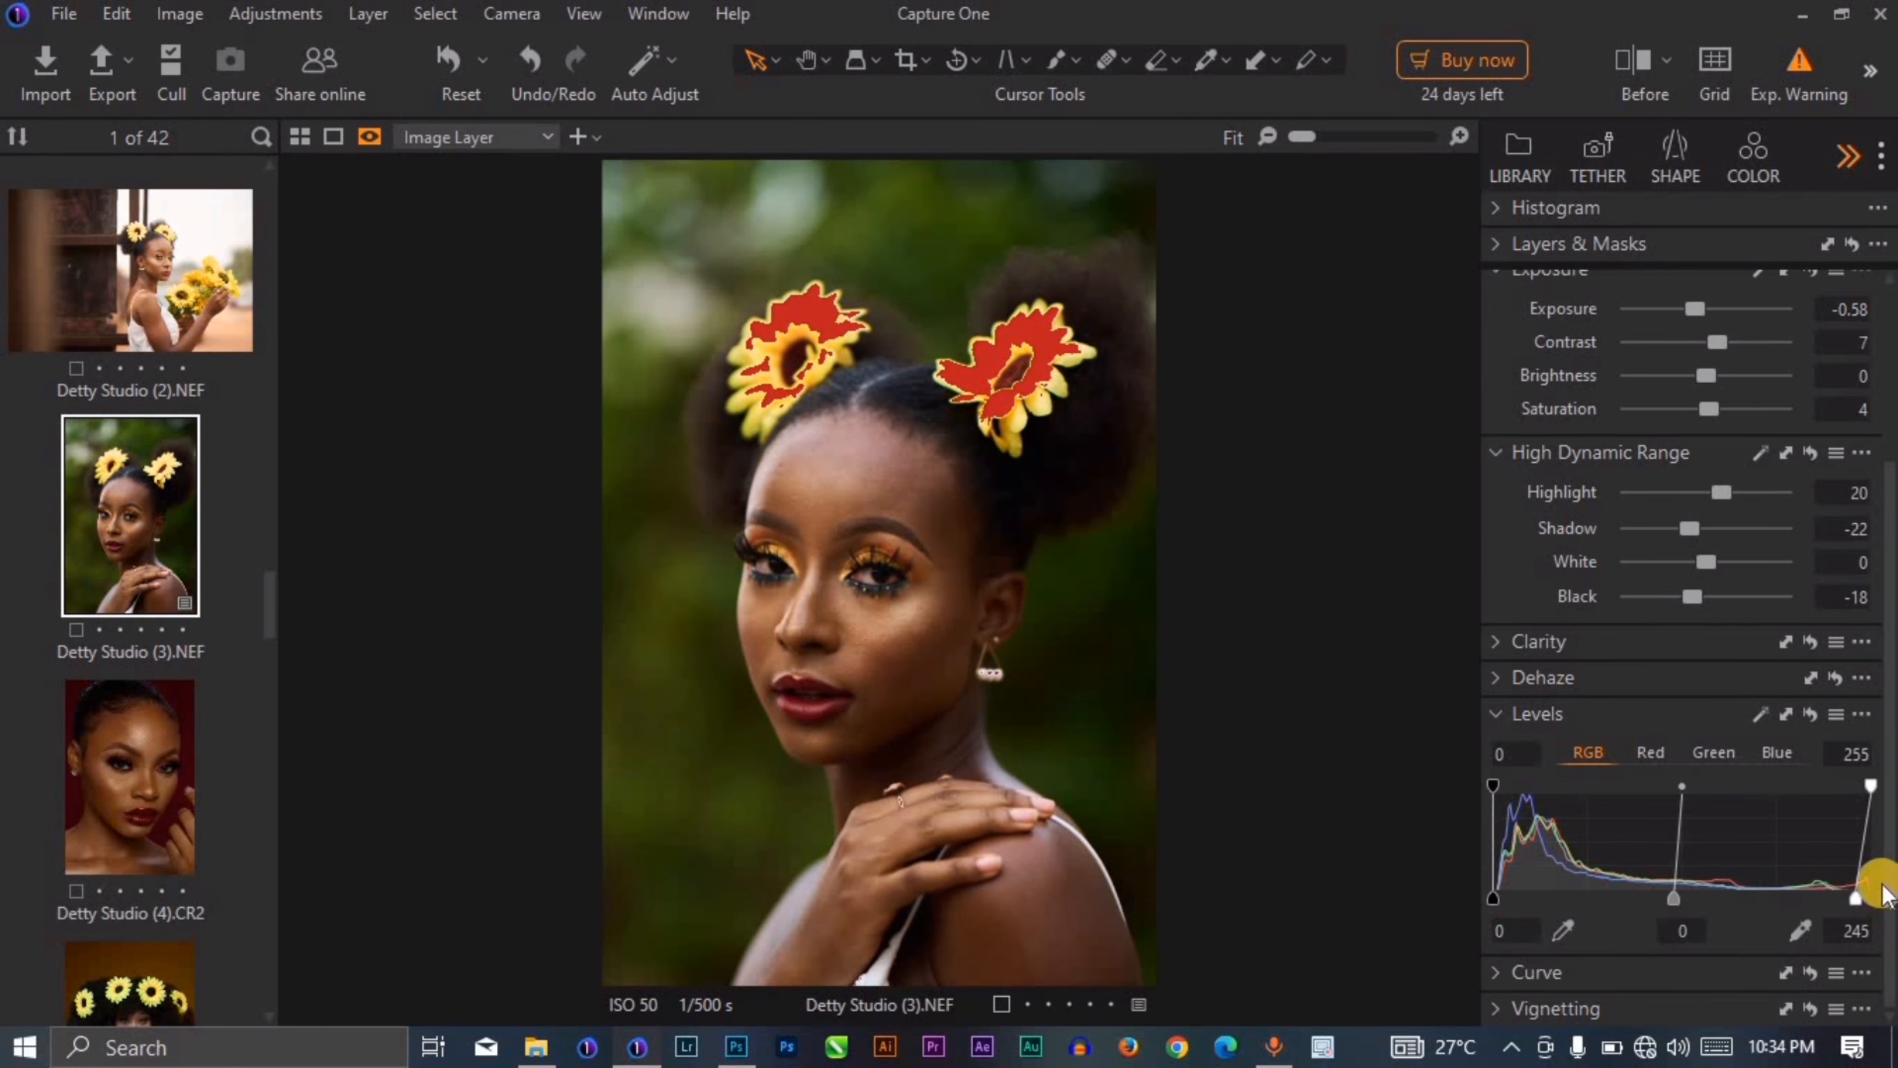
pyautogui.moveTo(1854, 896); pyautogui.dragTo(1834, 878)
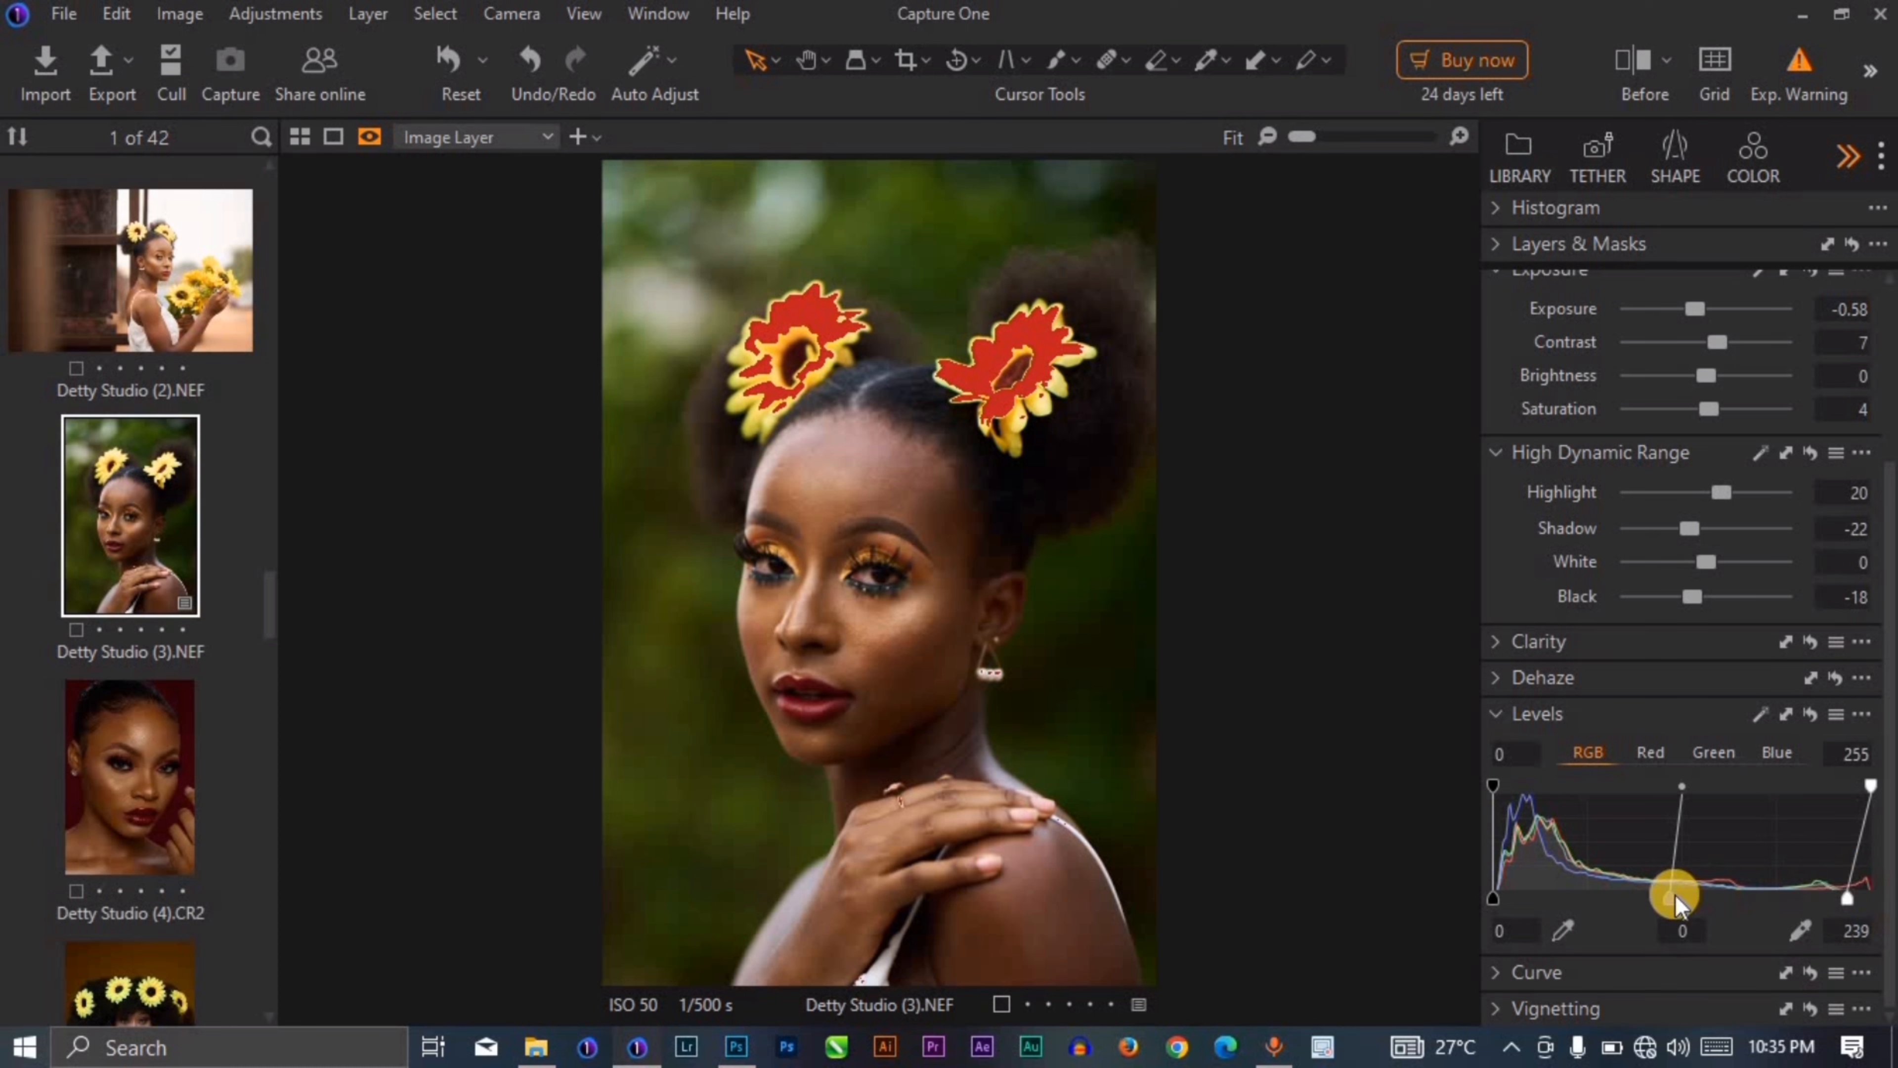
pyautogui.moveTo(1675, 895); pyautogui.dragTo(1668, 896)
pyautogui.moveTo(1848, 898); pyautogui.dragTo(1844, 899)
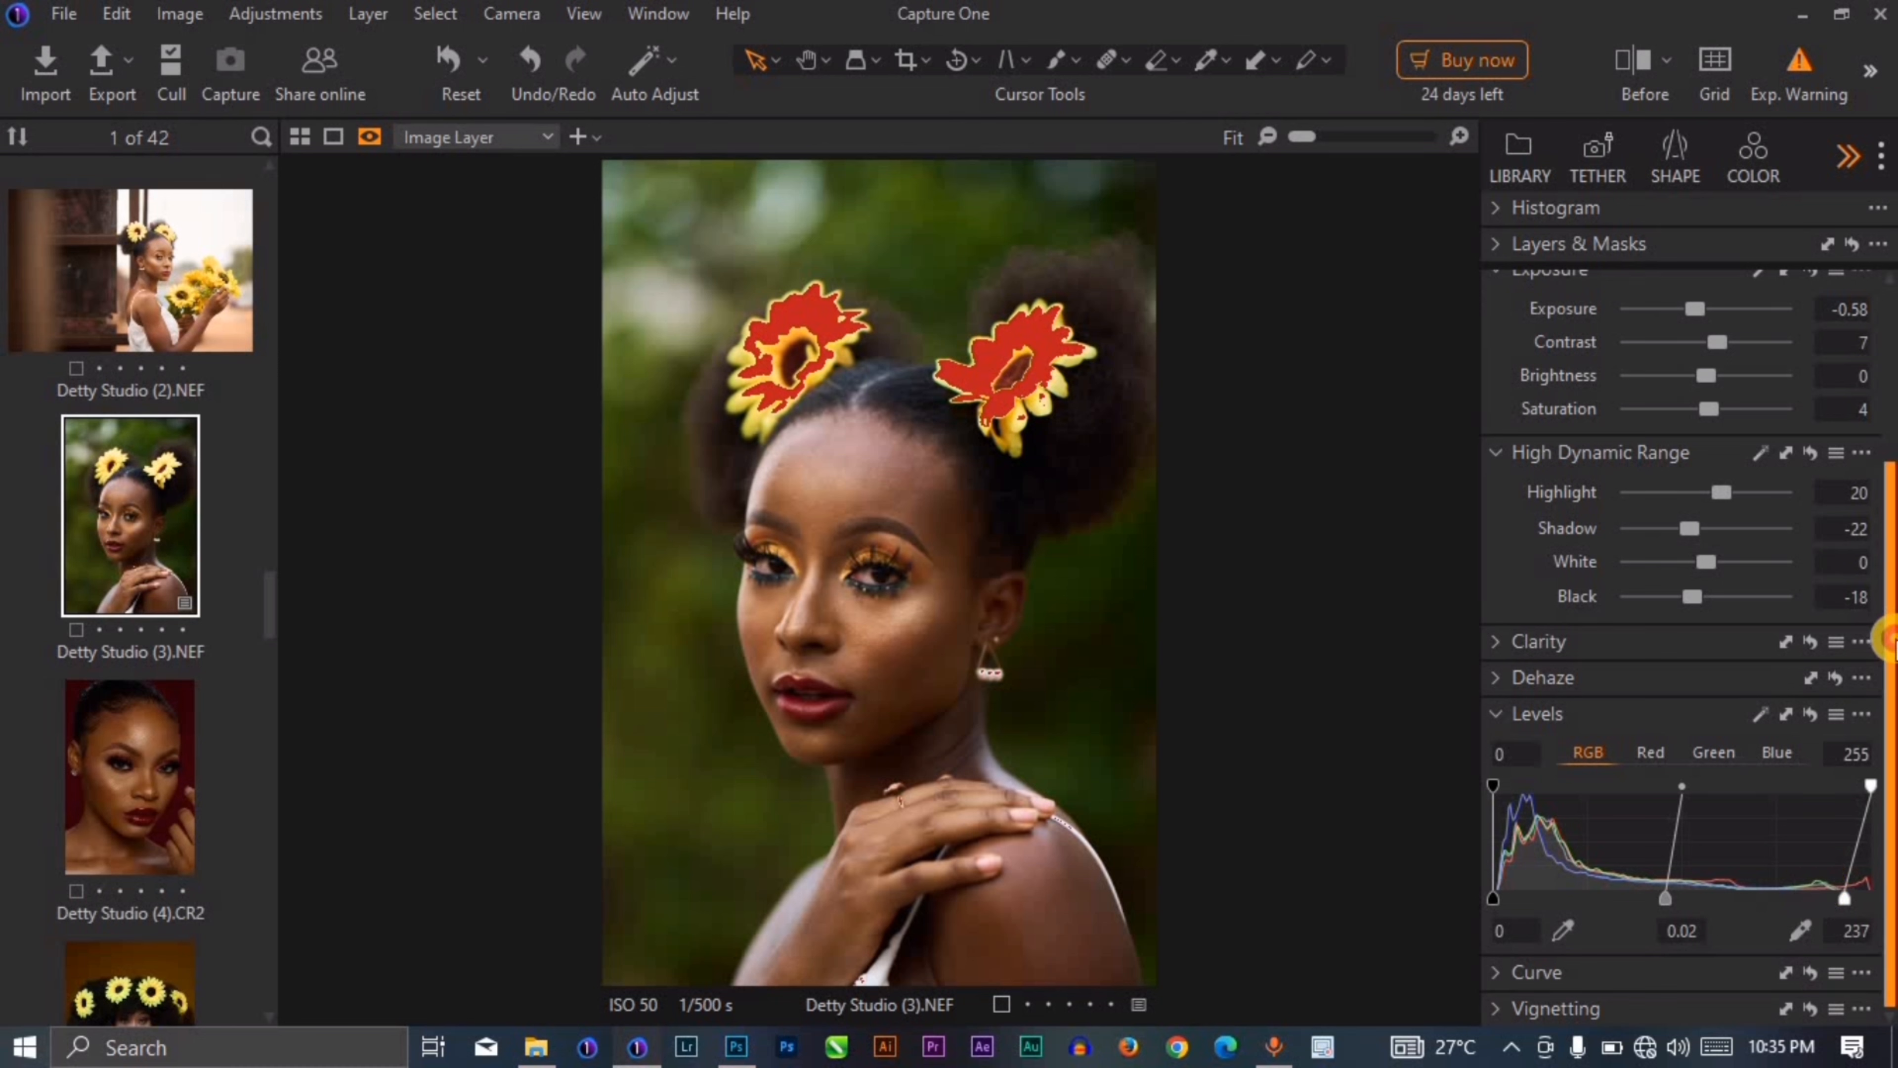
# Step: Shift the hue of the red tones to 4.4 in the basic Color Editor
pyautogui.scroll(3, 1868, 568)
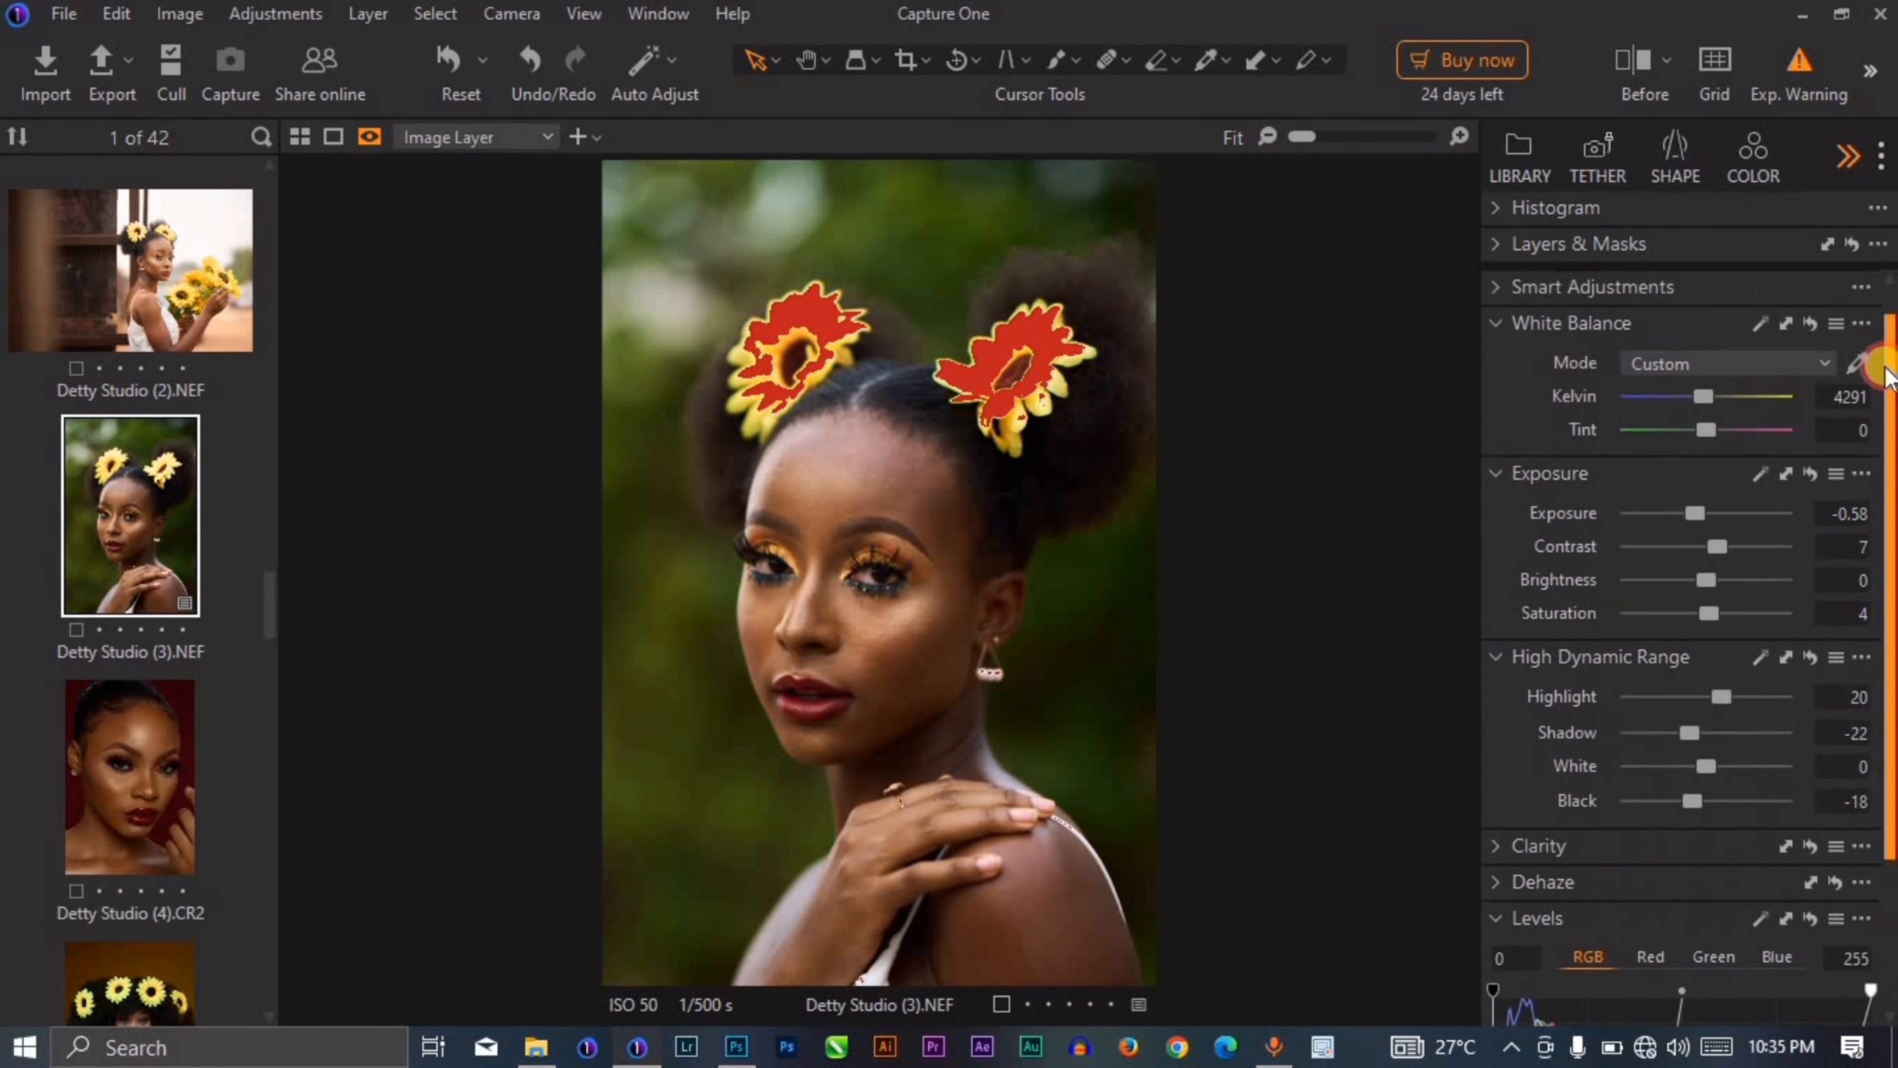
pyautogui.click(1744, 166)
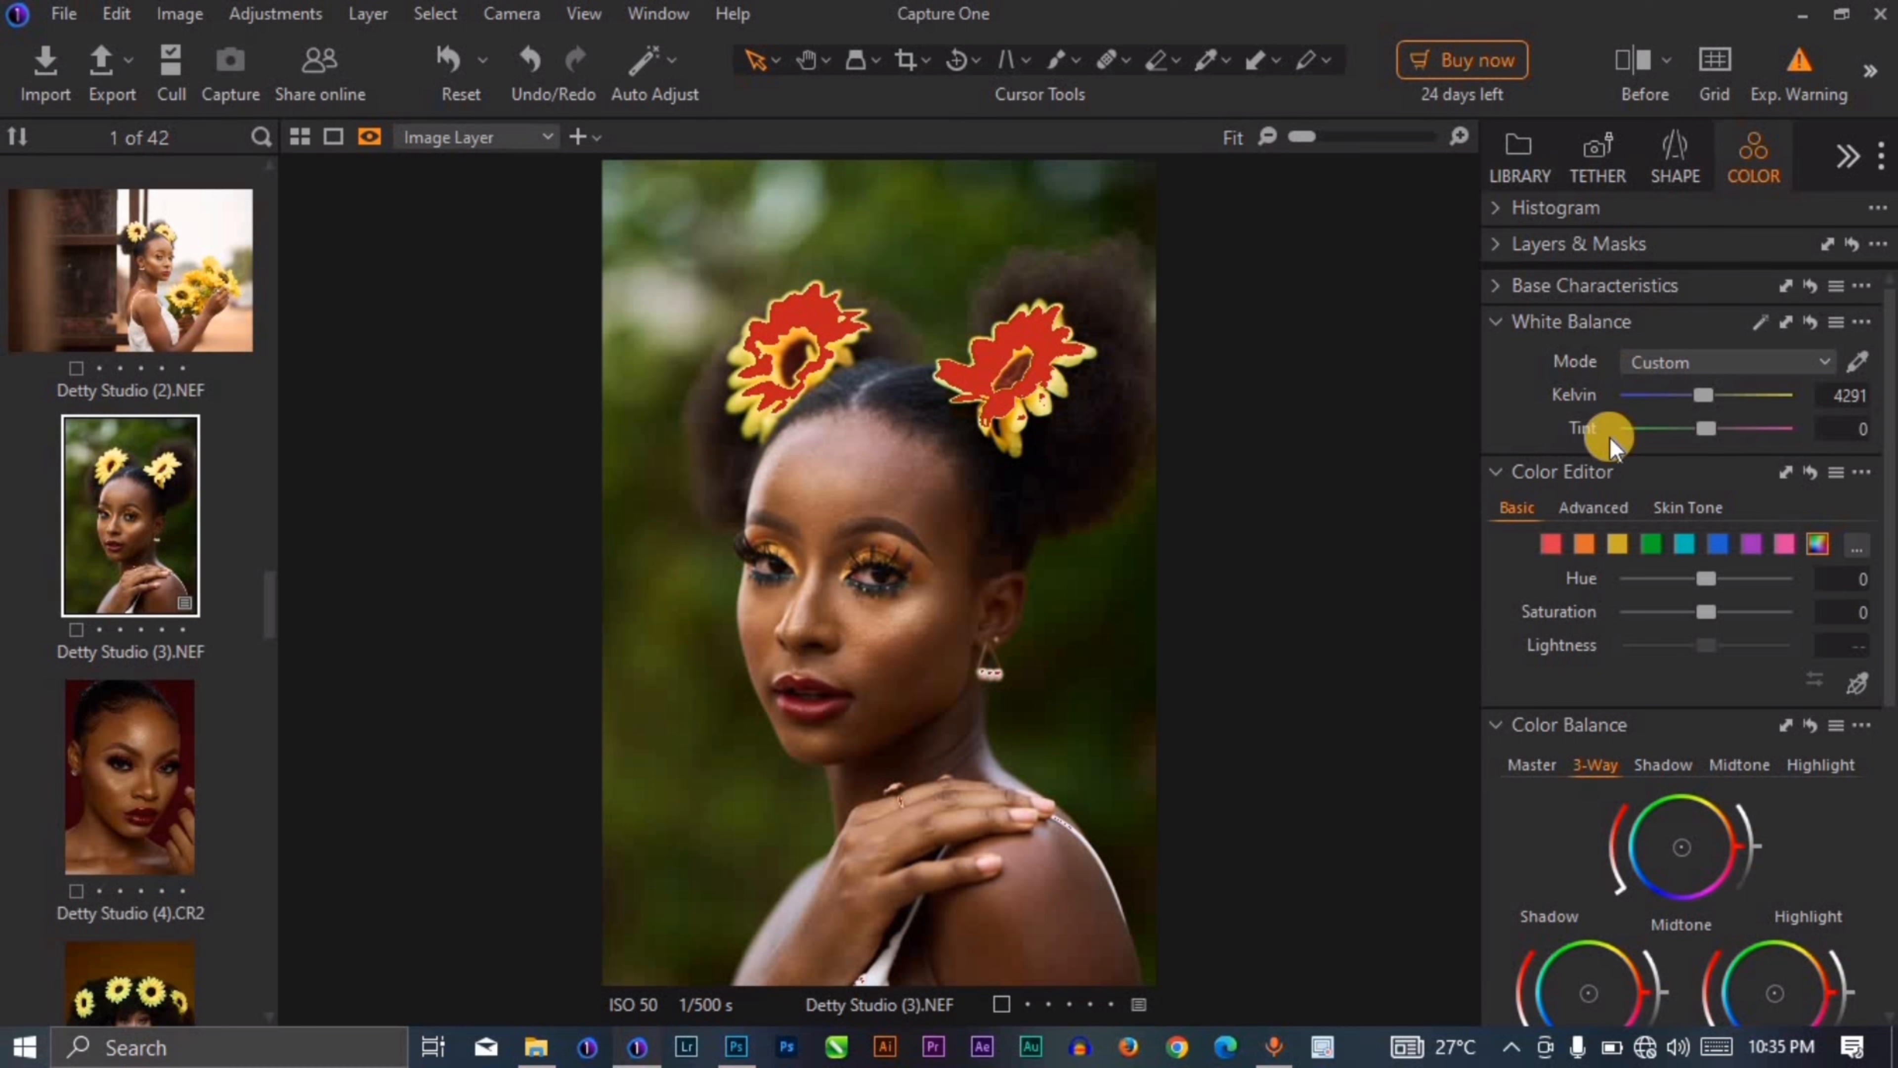
pyautogui.click(1553, 546)
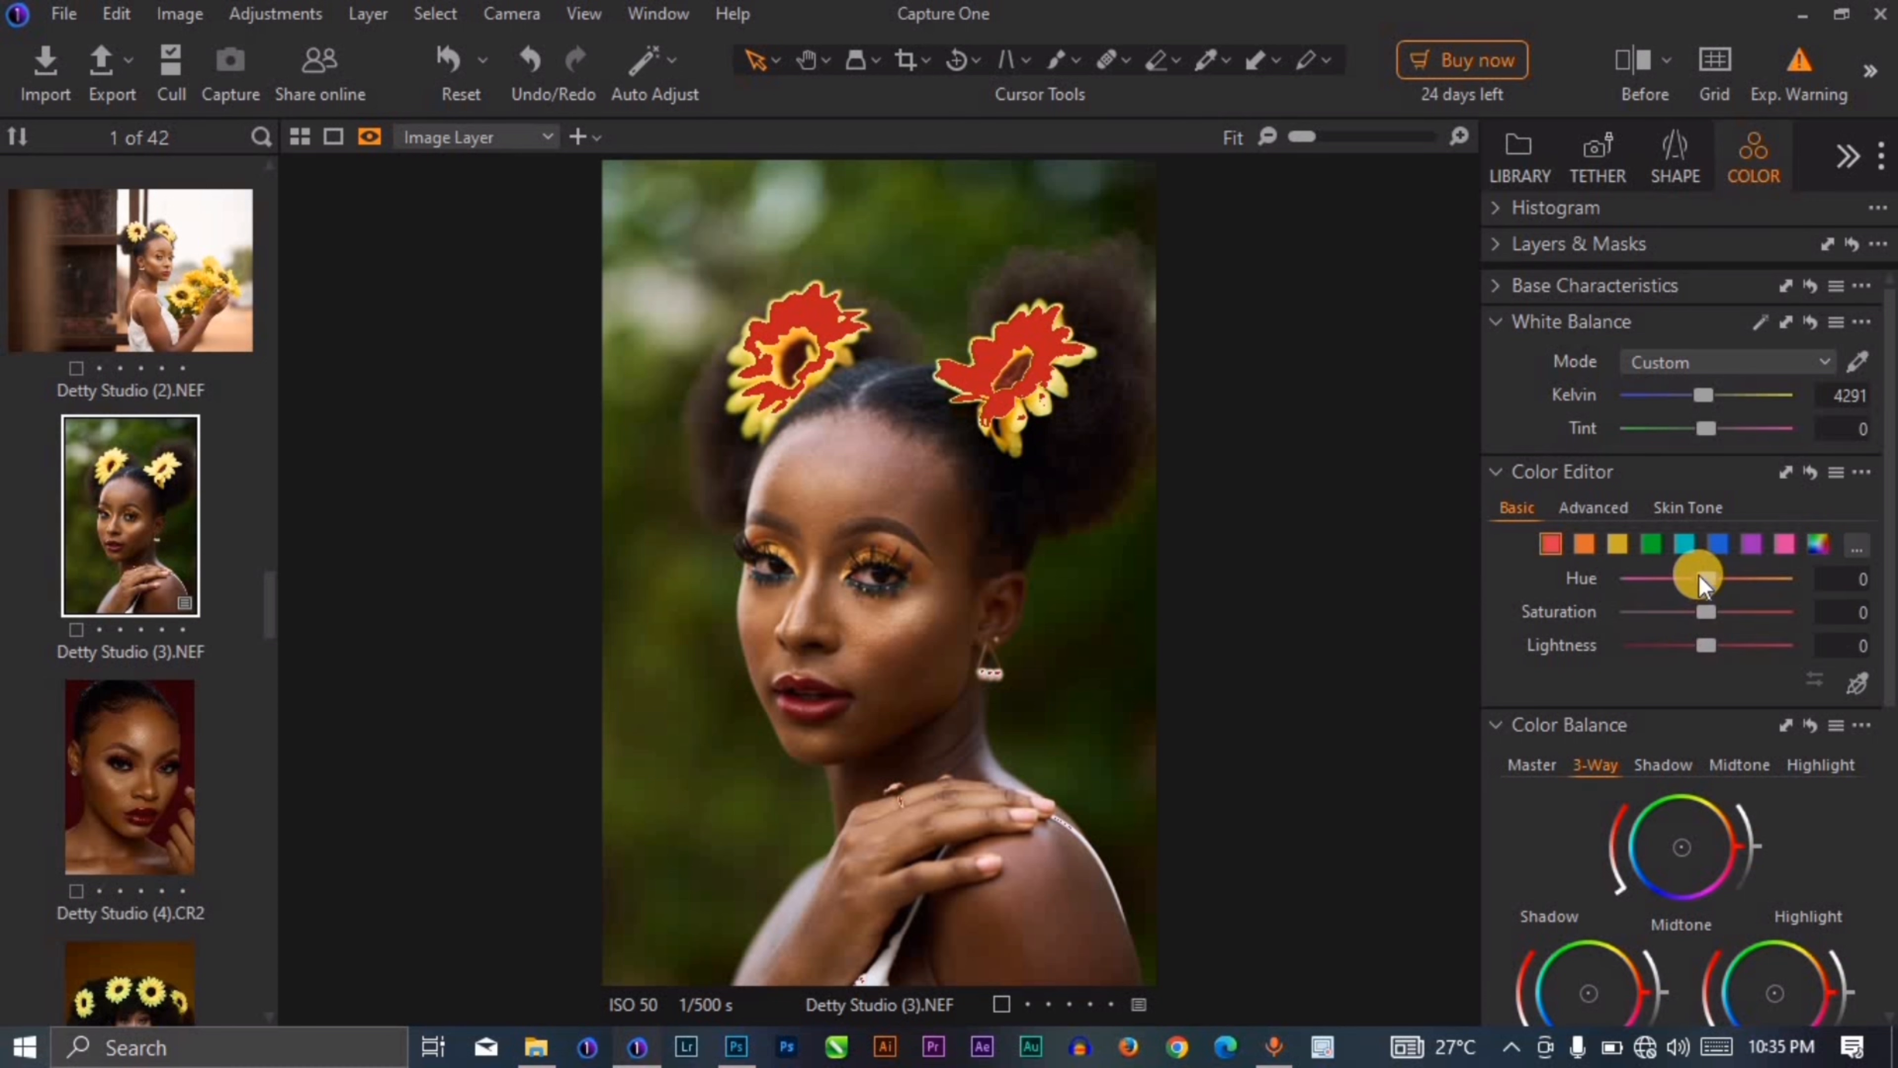
pyautogui.moveTo(1718, 580); pyautogui.dragTo(1721, 577)
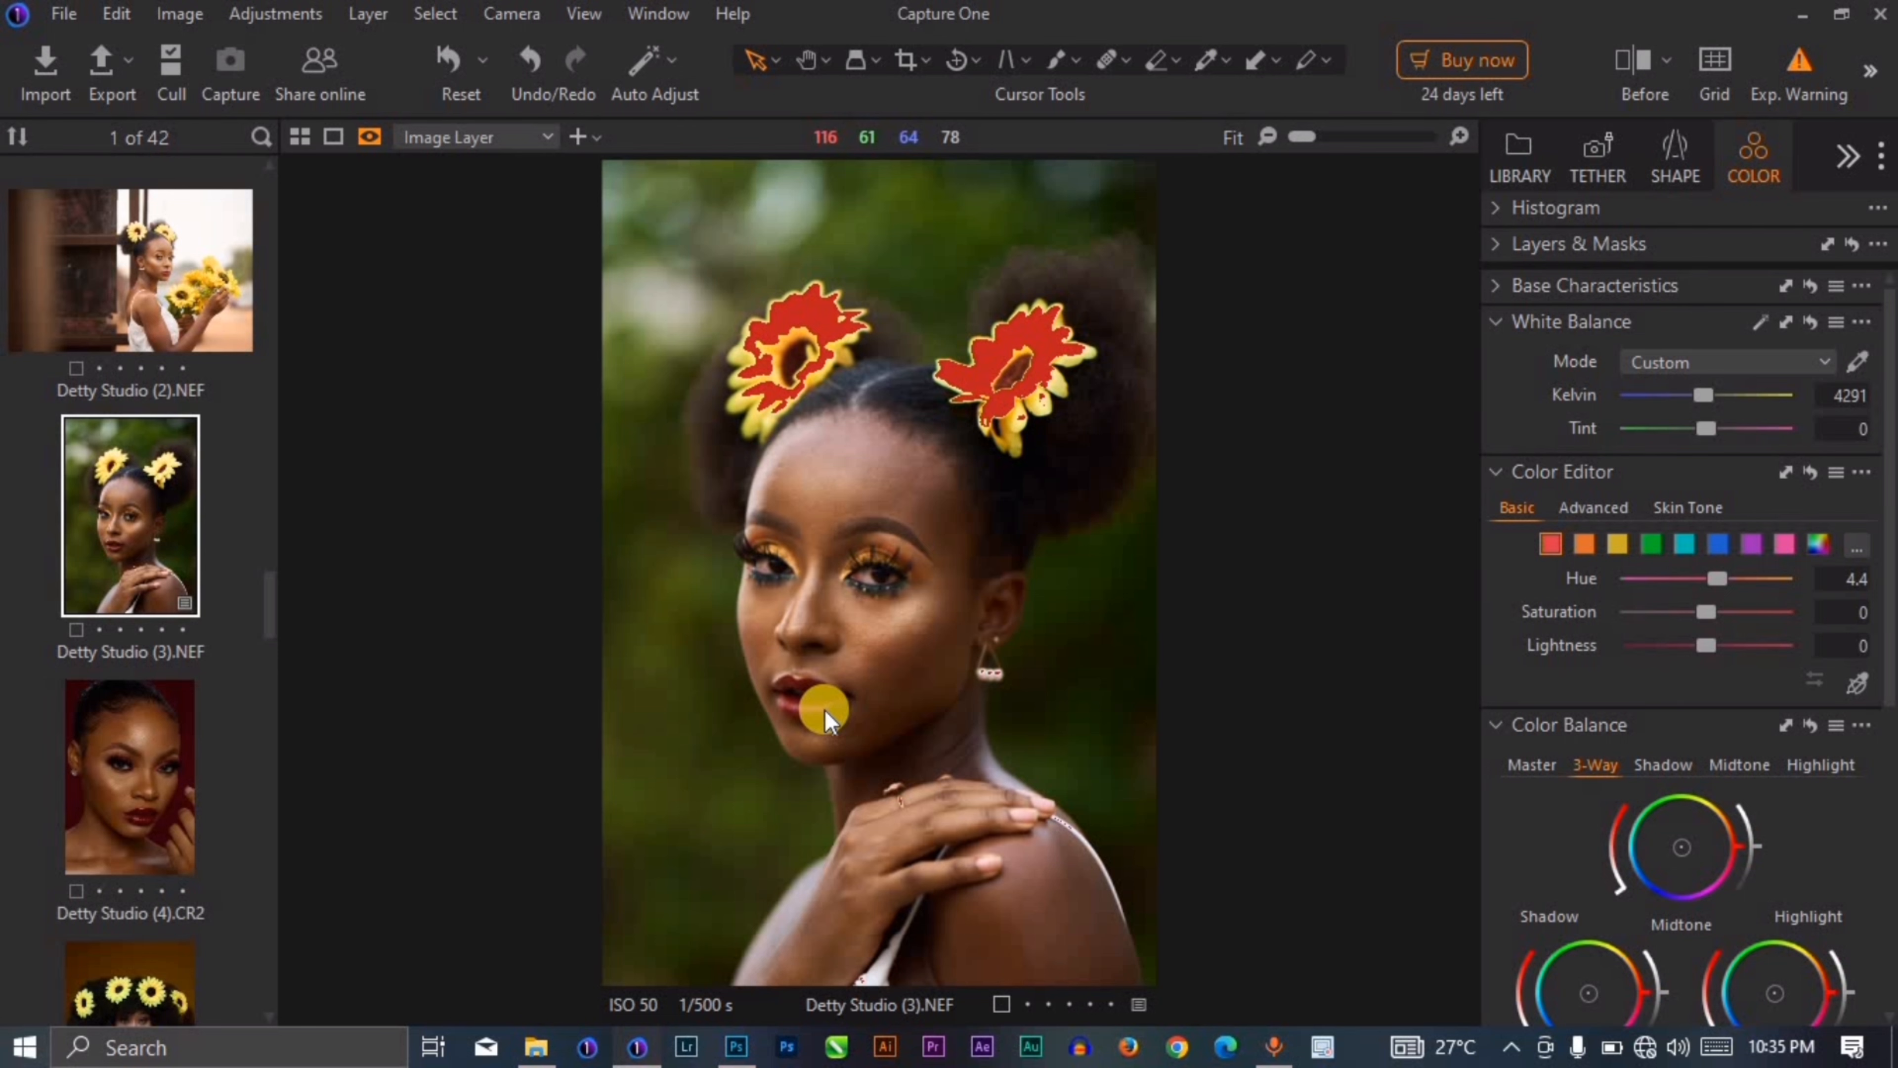
# Step: Examine the skin tones and lips up close and in the full portrait to judge the red hue shift
pyautogui.scroll(1, 824, 709)
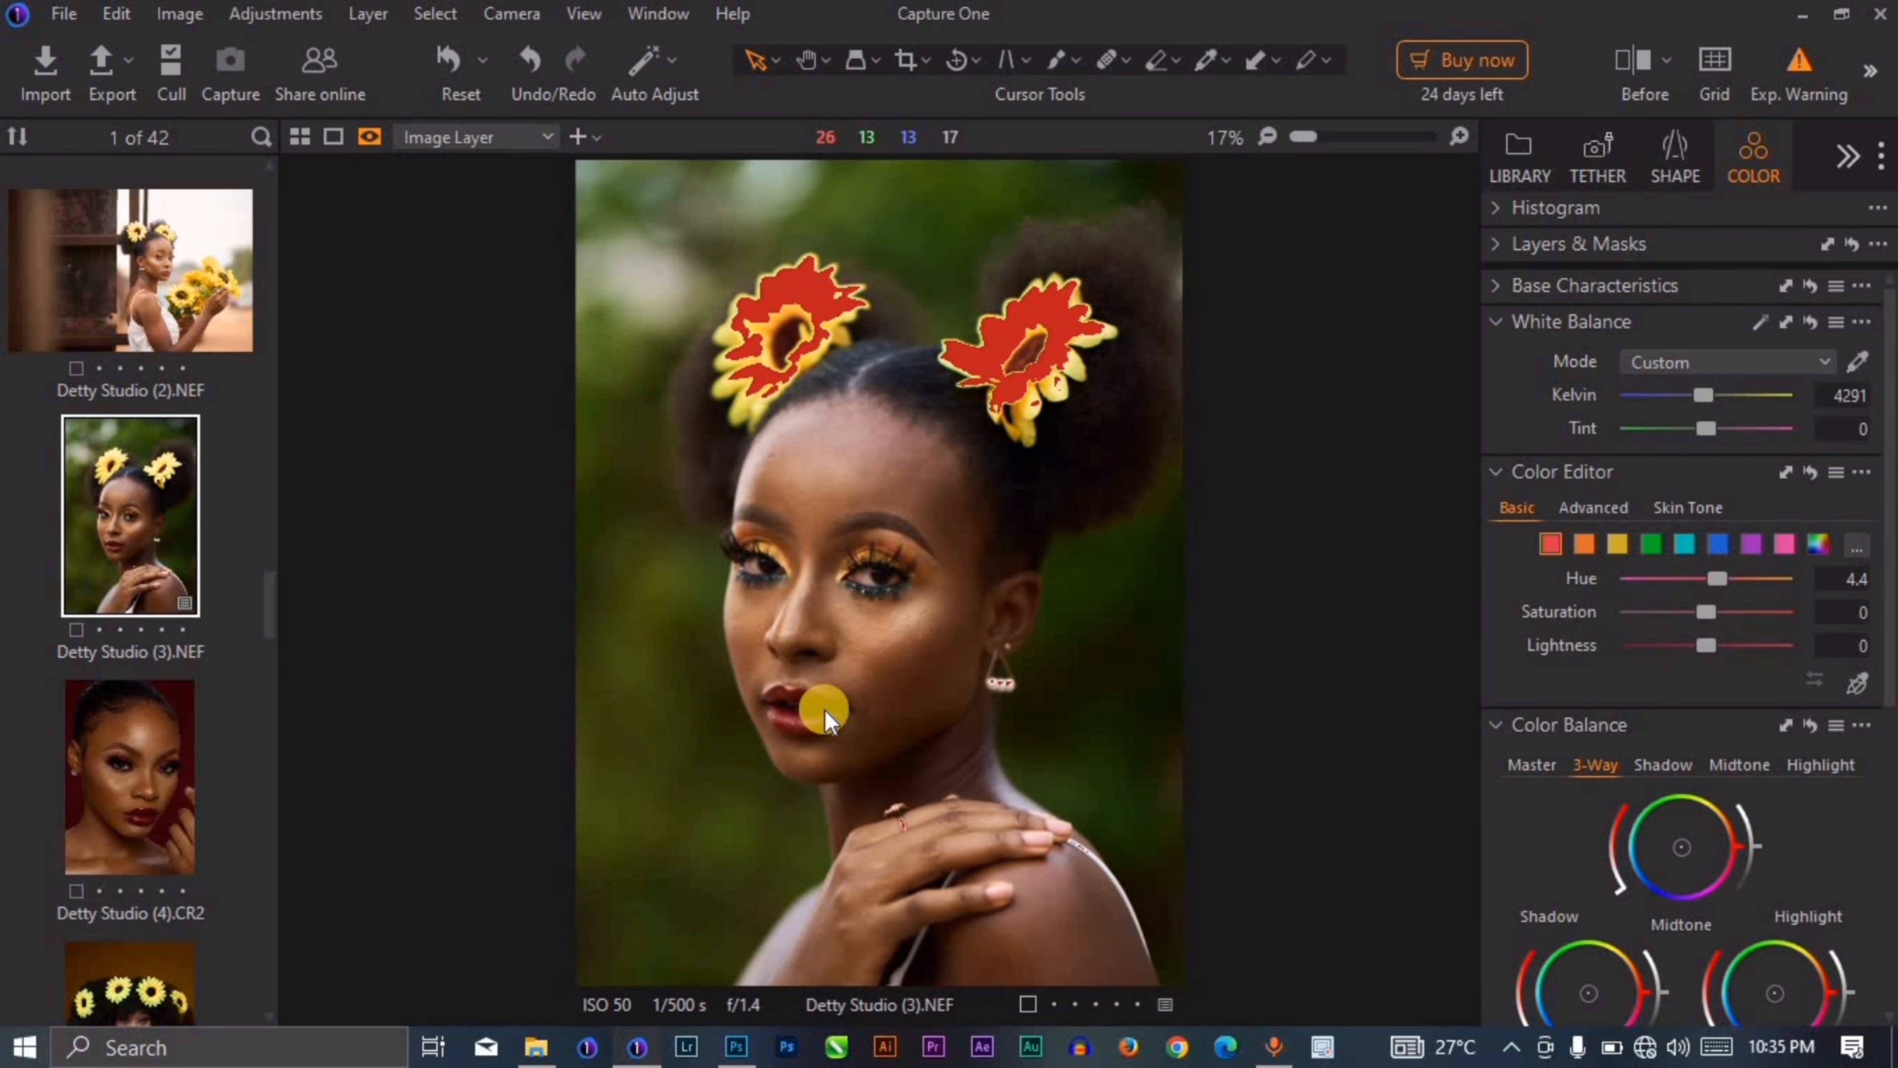
pyautogui.scroll(-1, 824, 709)
pyautogui.scroll(2, 825, 709)
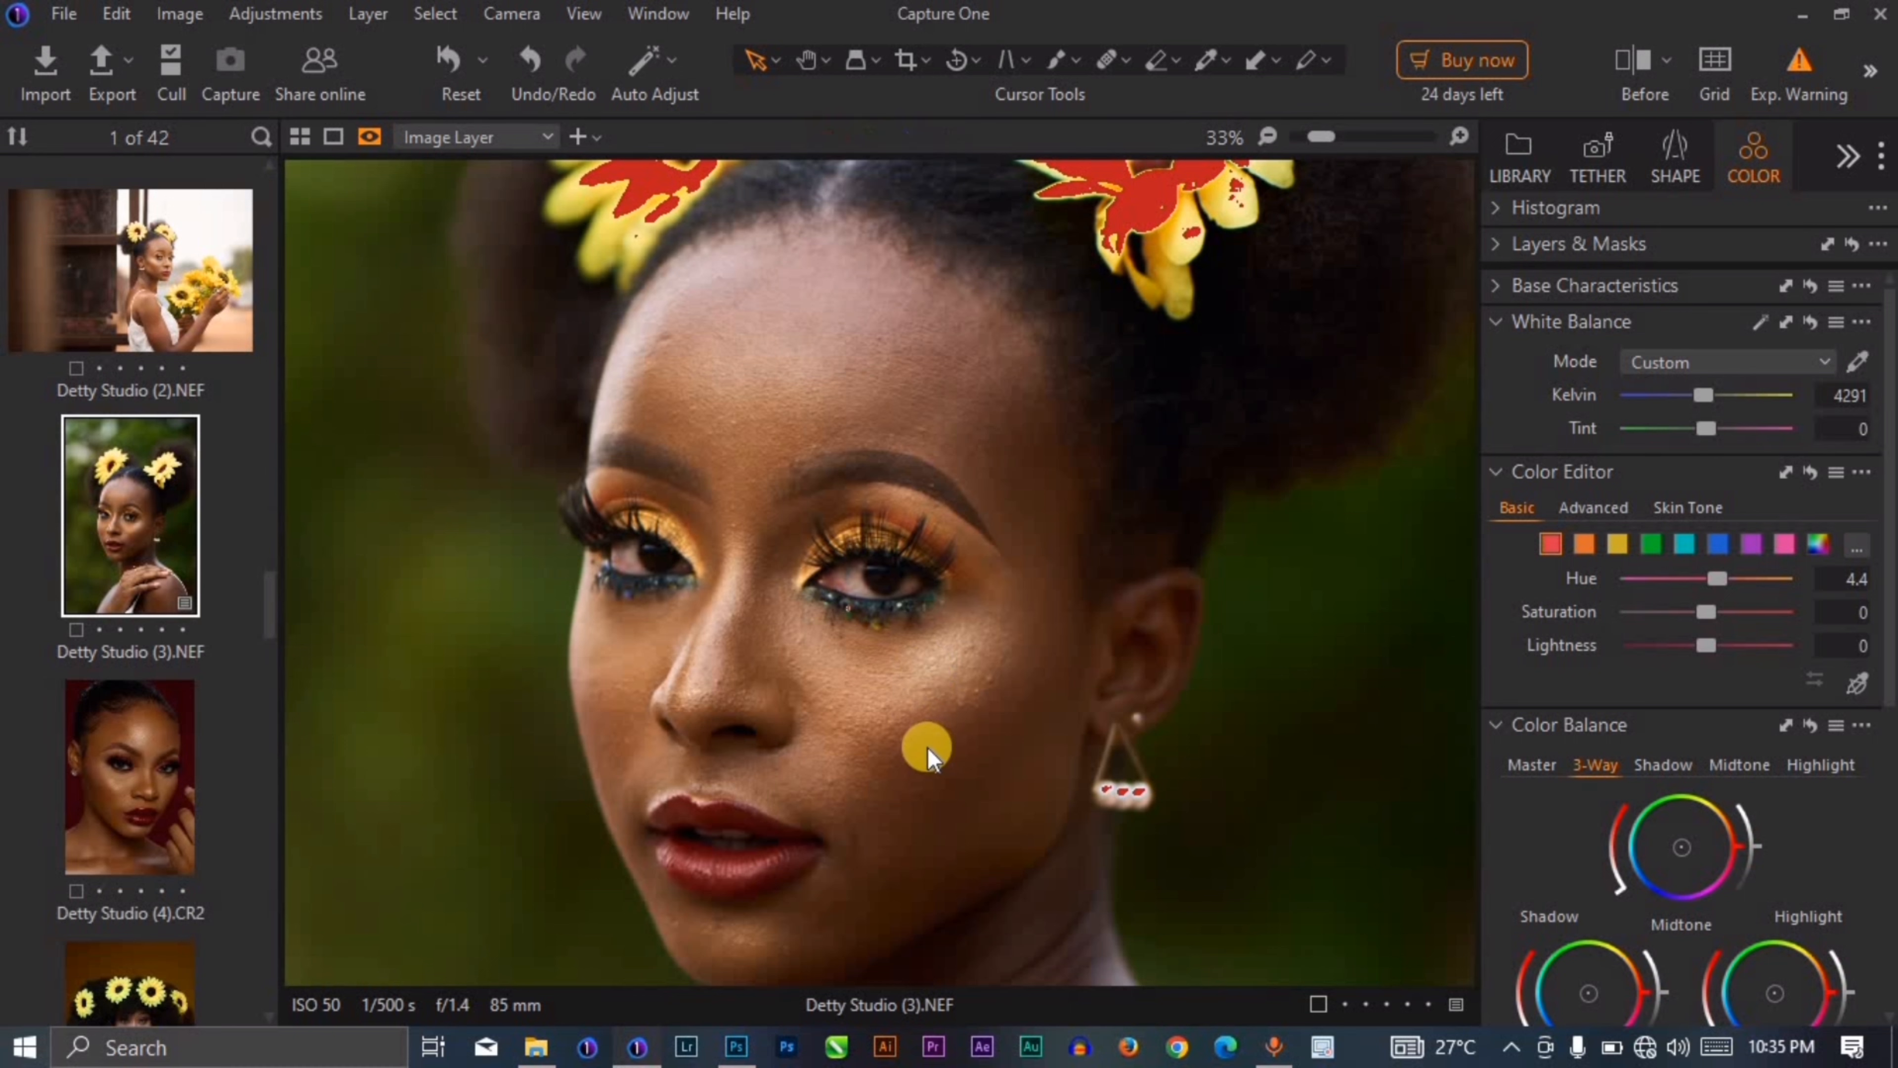
pyautogui.click(946, 692)
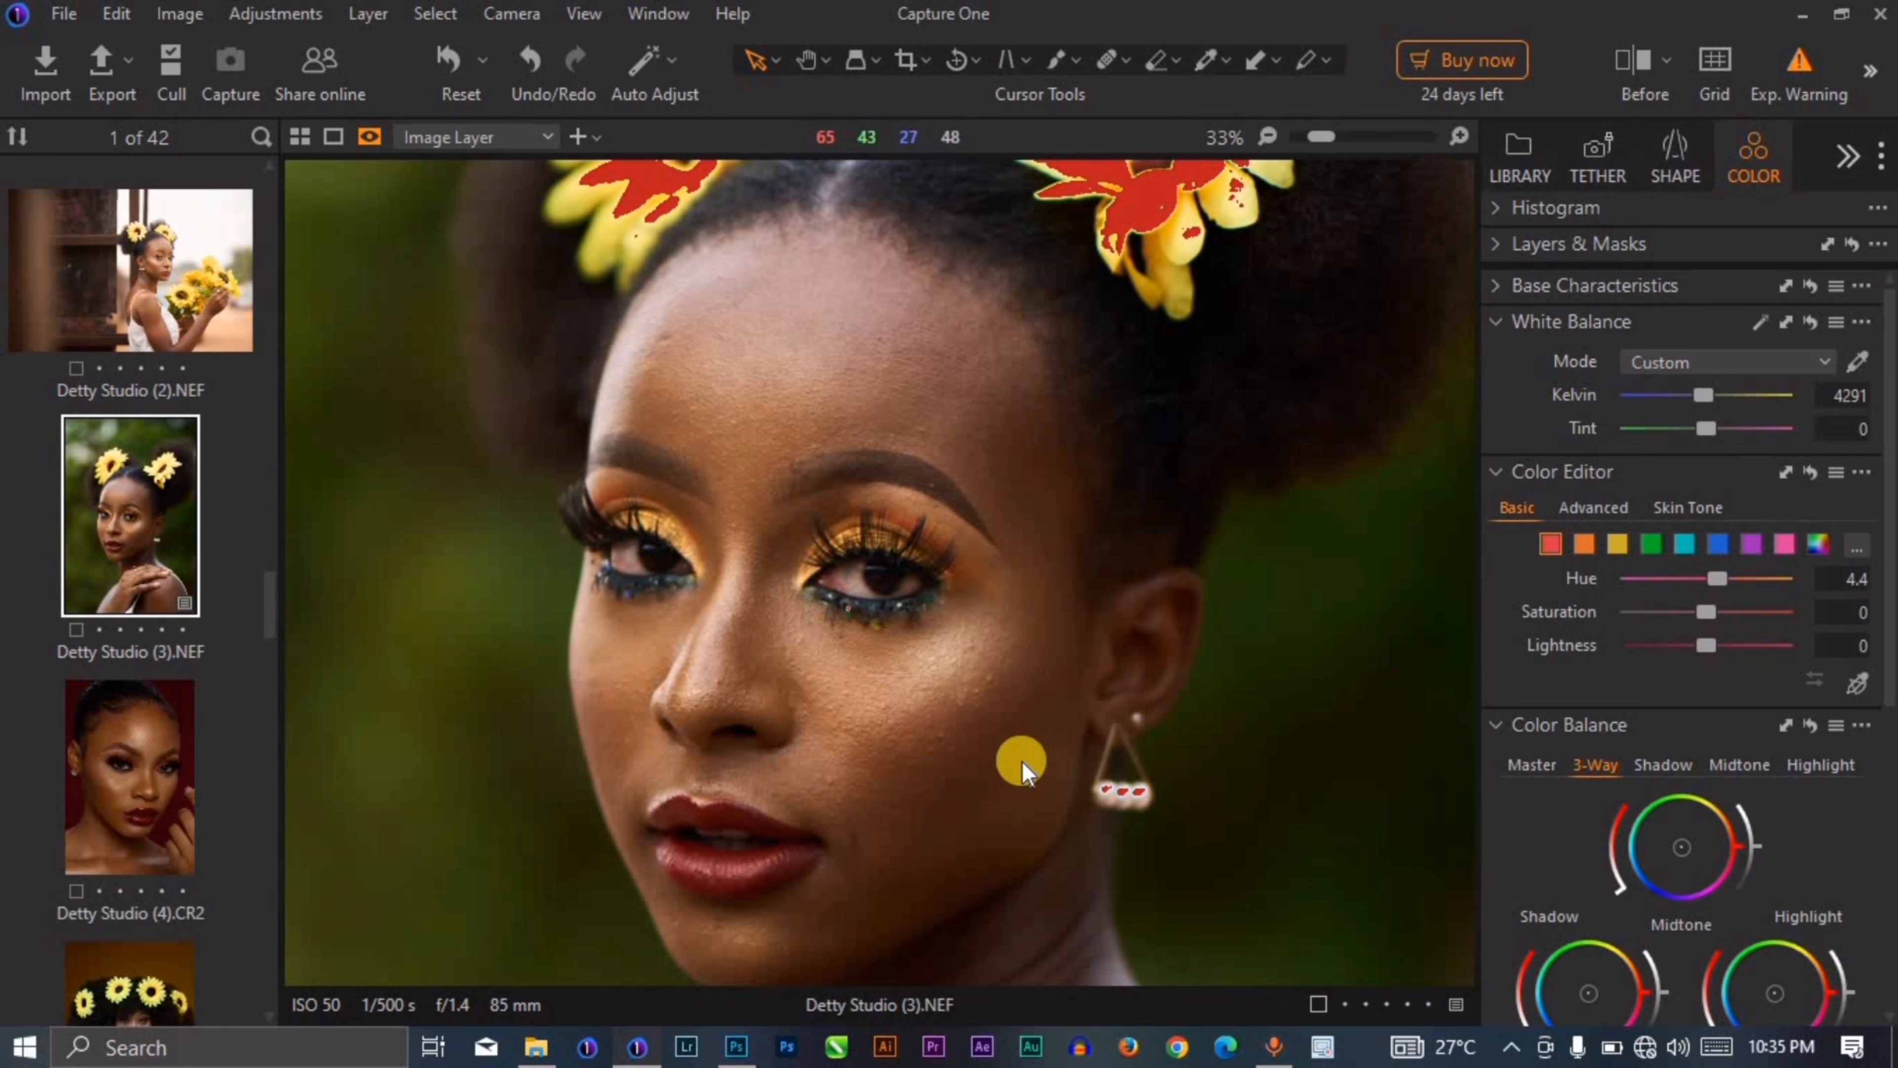
pyautogui.click(951, 665)
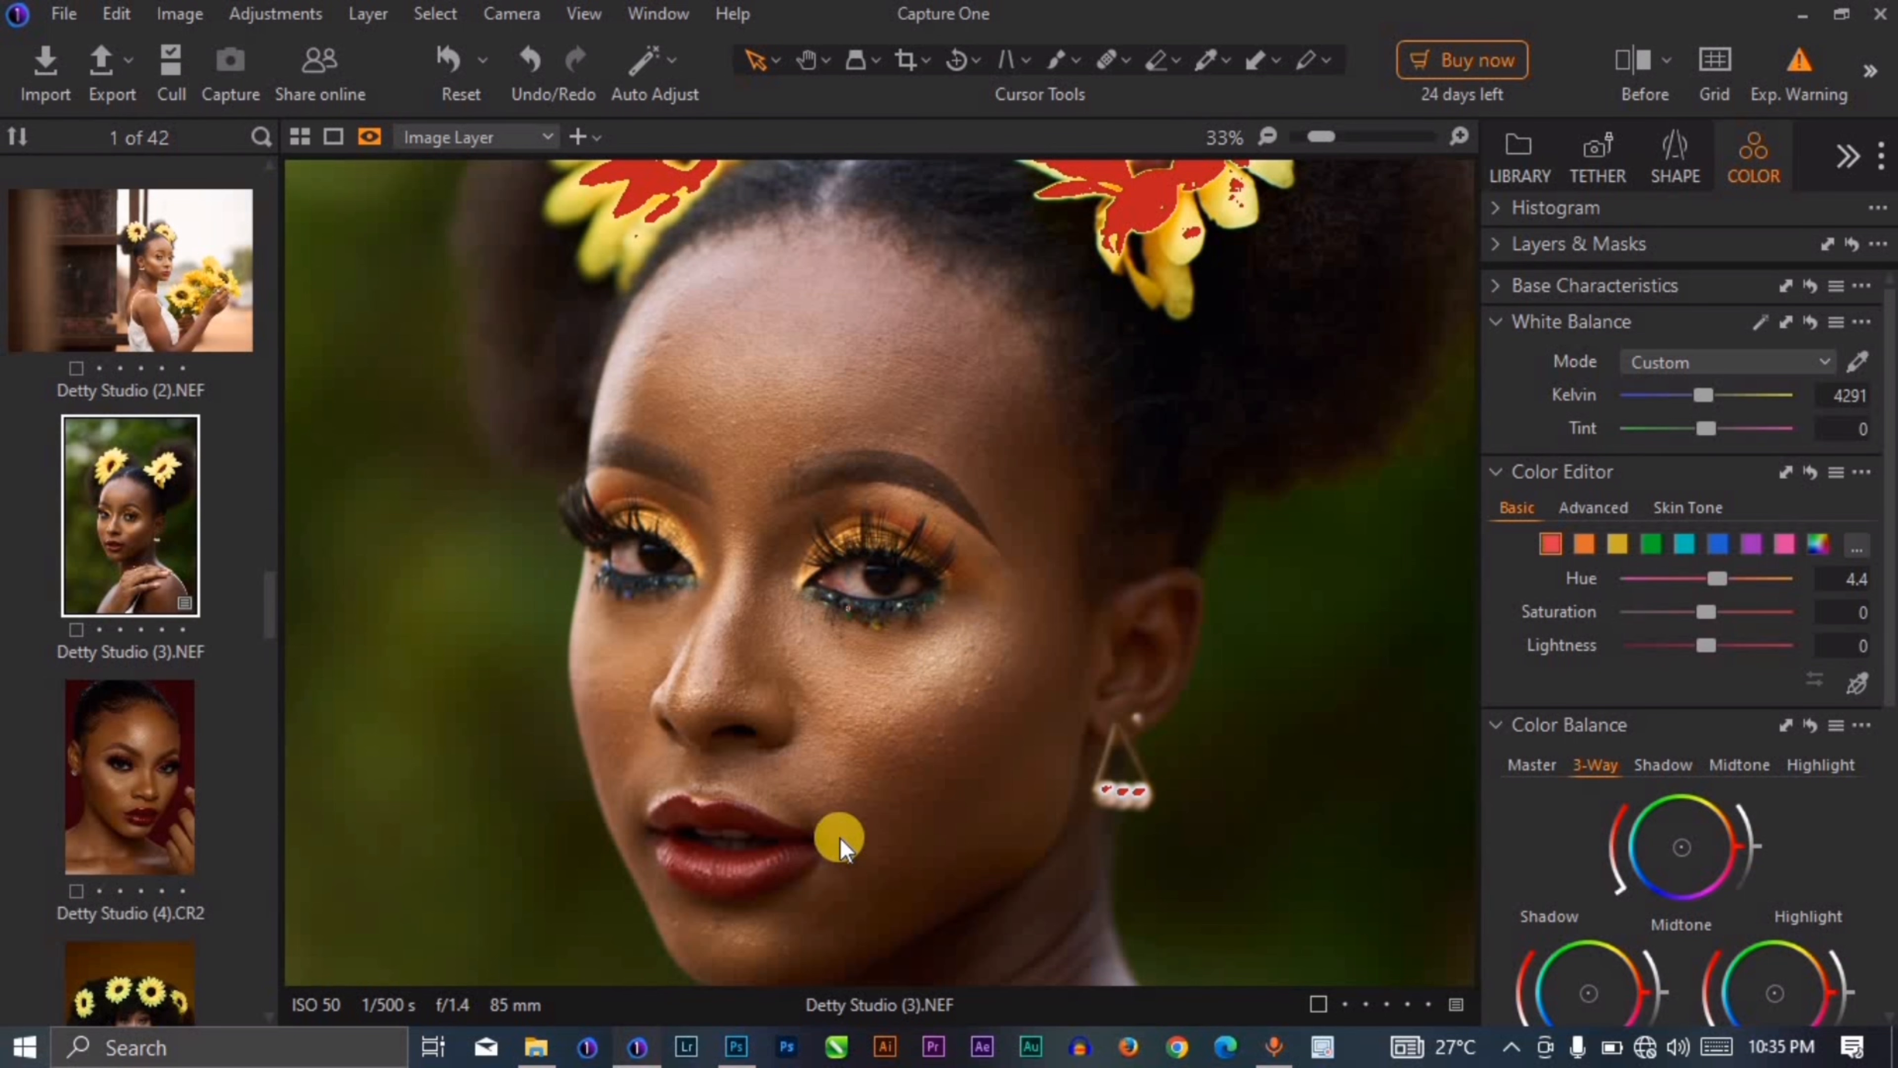
pyautogui.scroll(-4, 856, 671)
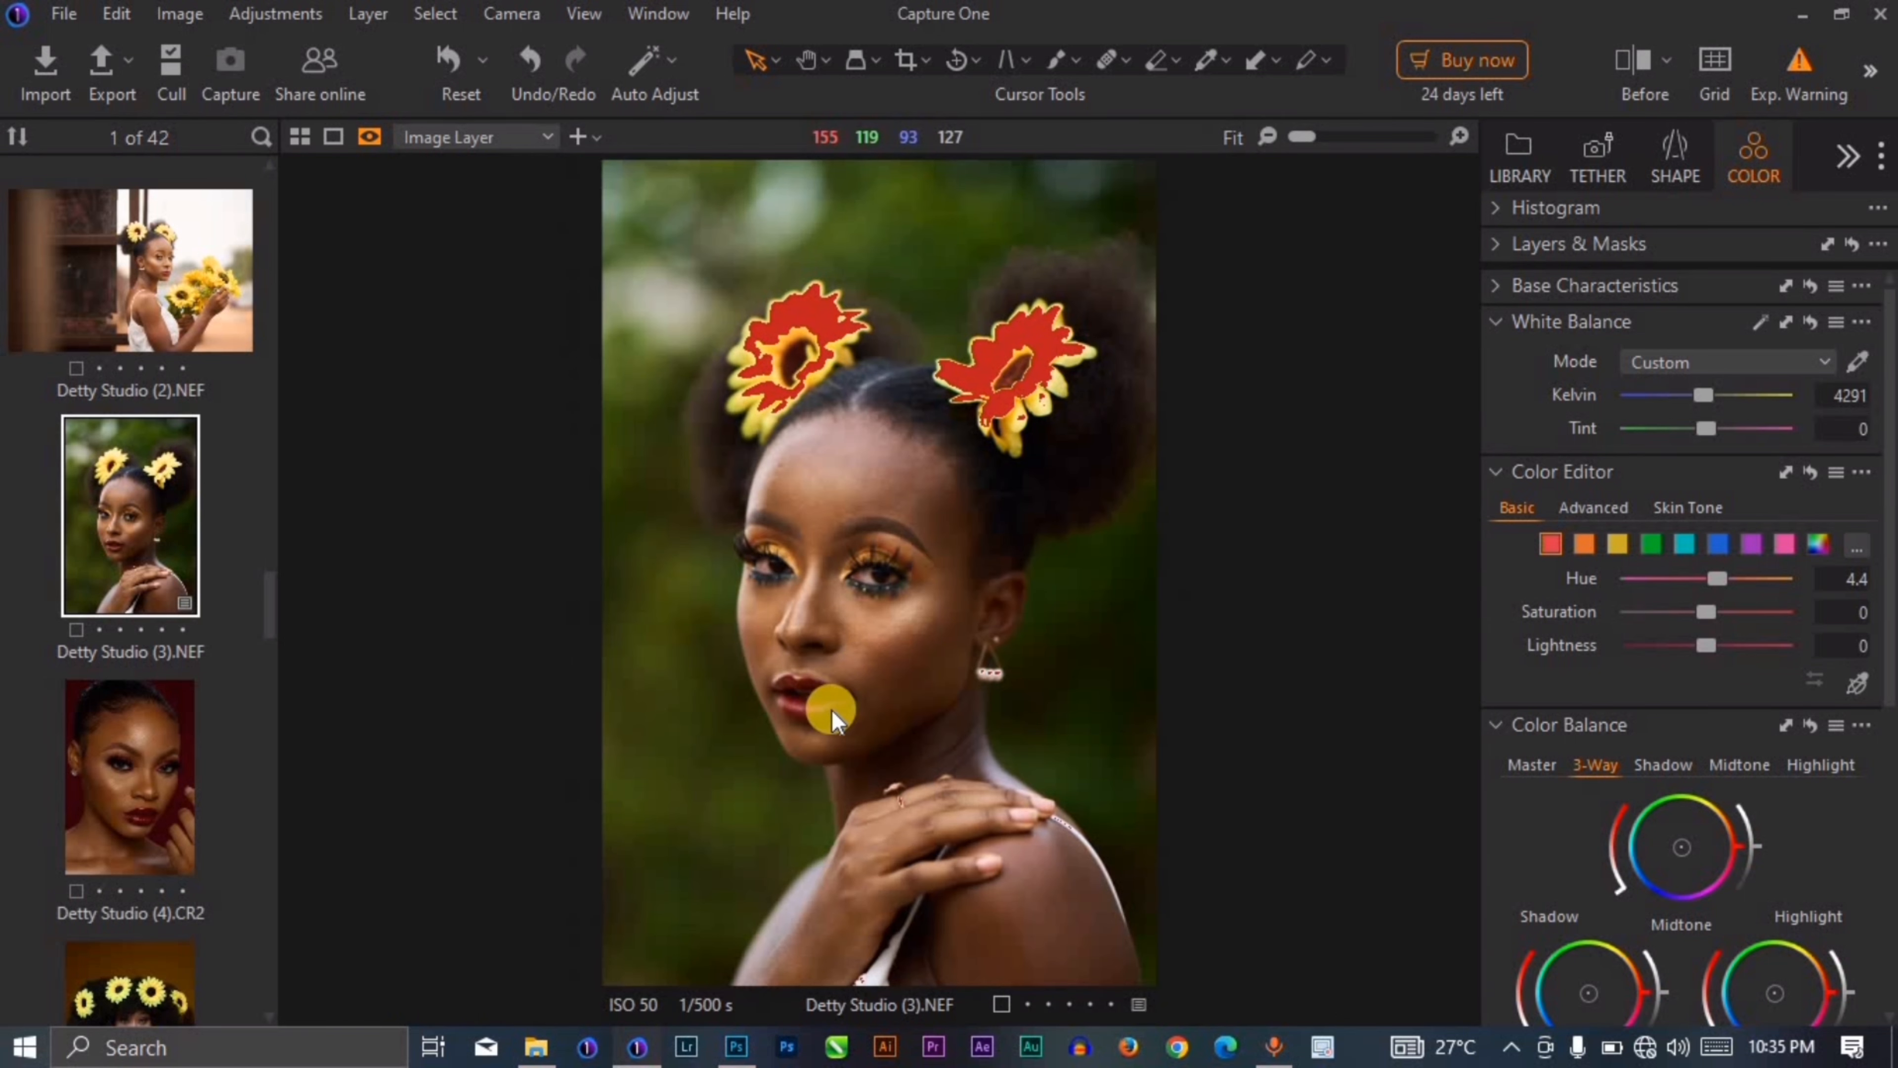
pyautogui.scroll(4, 849, 696)
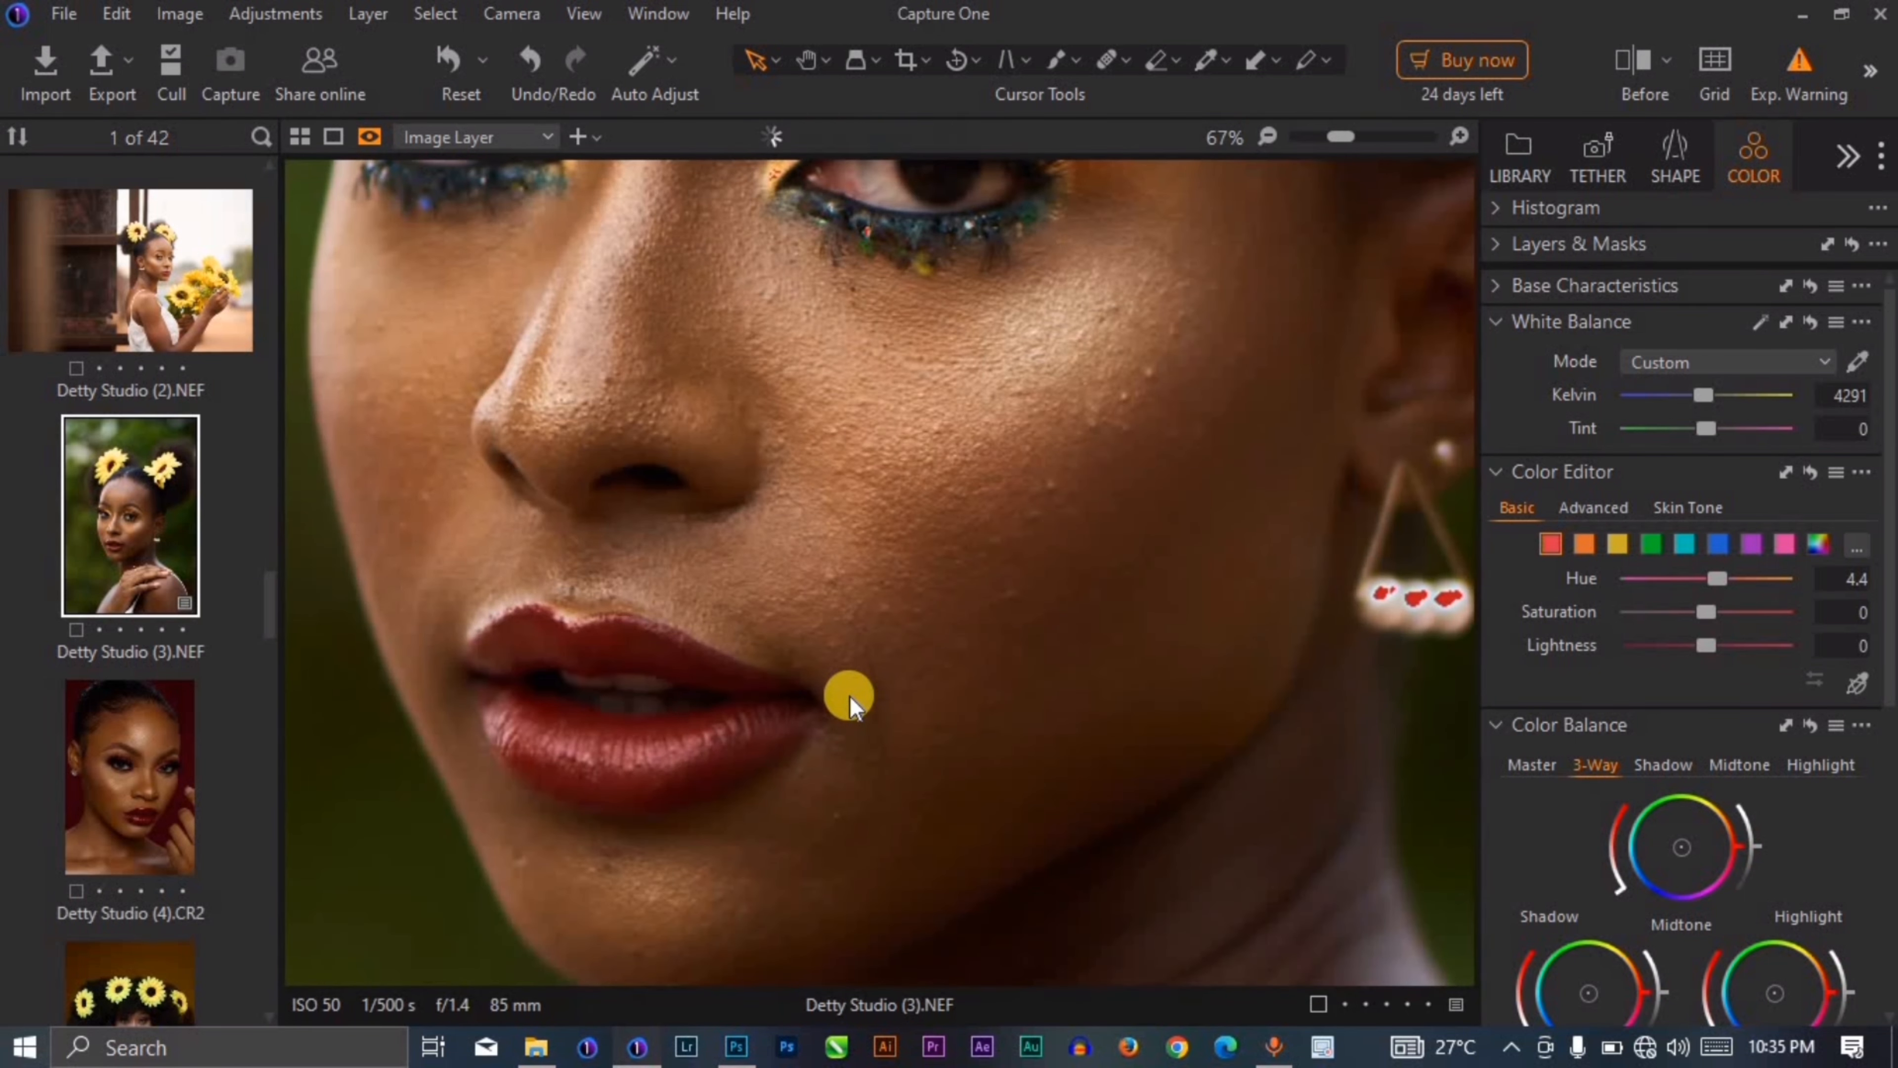
pyautogui.scroll(-4, 850, 696)
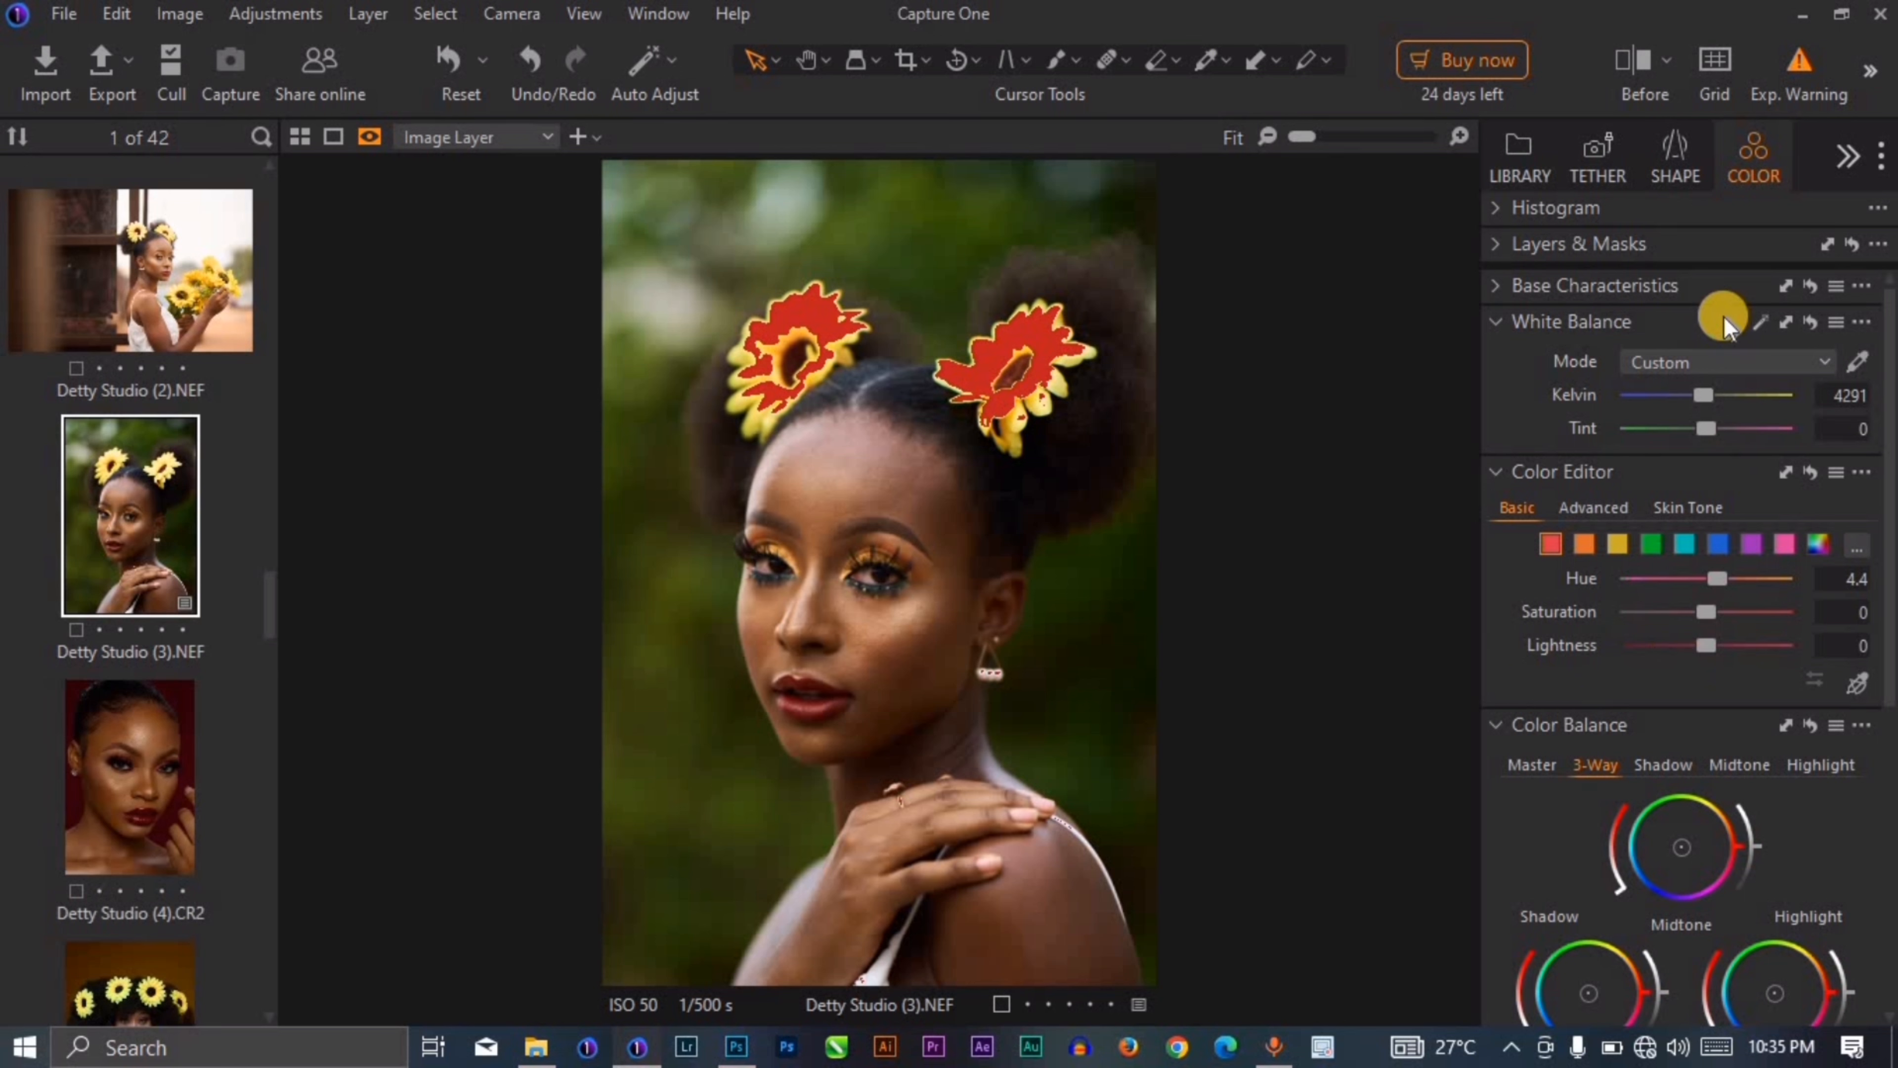
# Step: Compare the original and edited portrait with the Before/After split, sweeping the divider across the whole image
pyautogui.click(1641, 71)
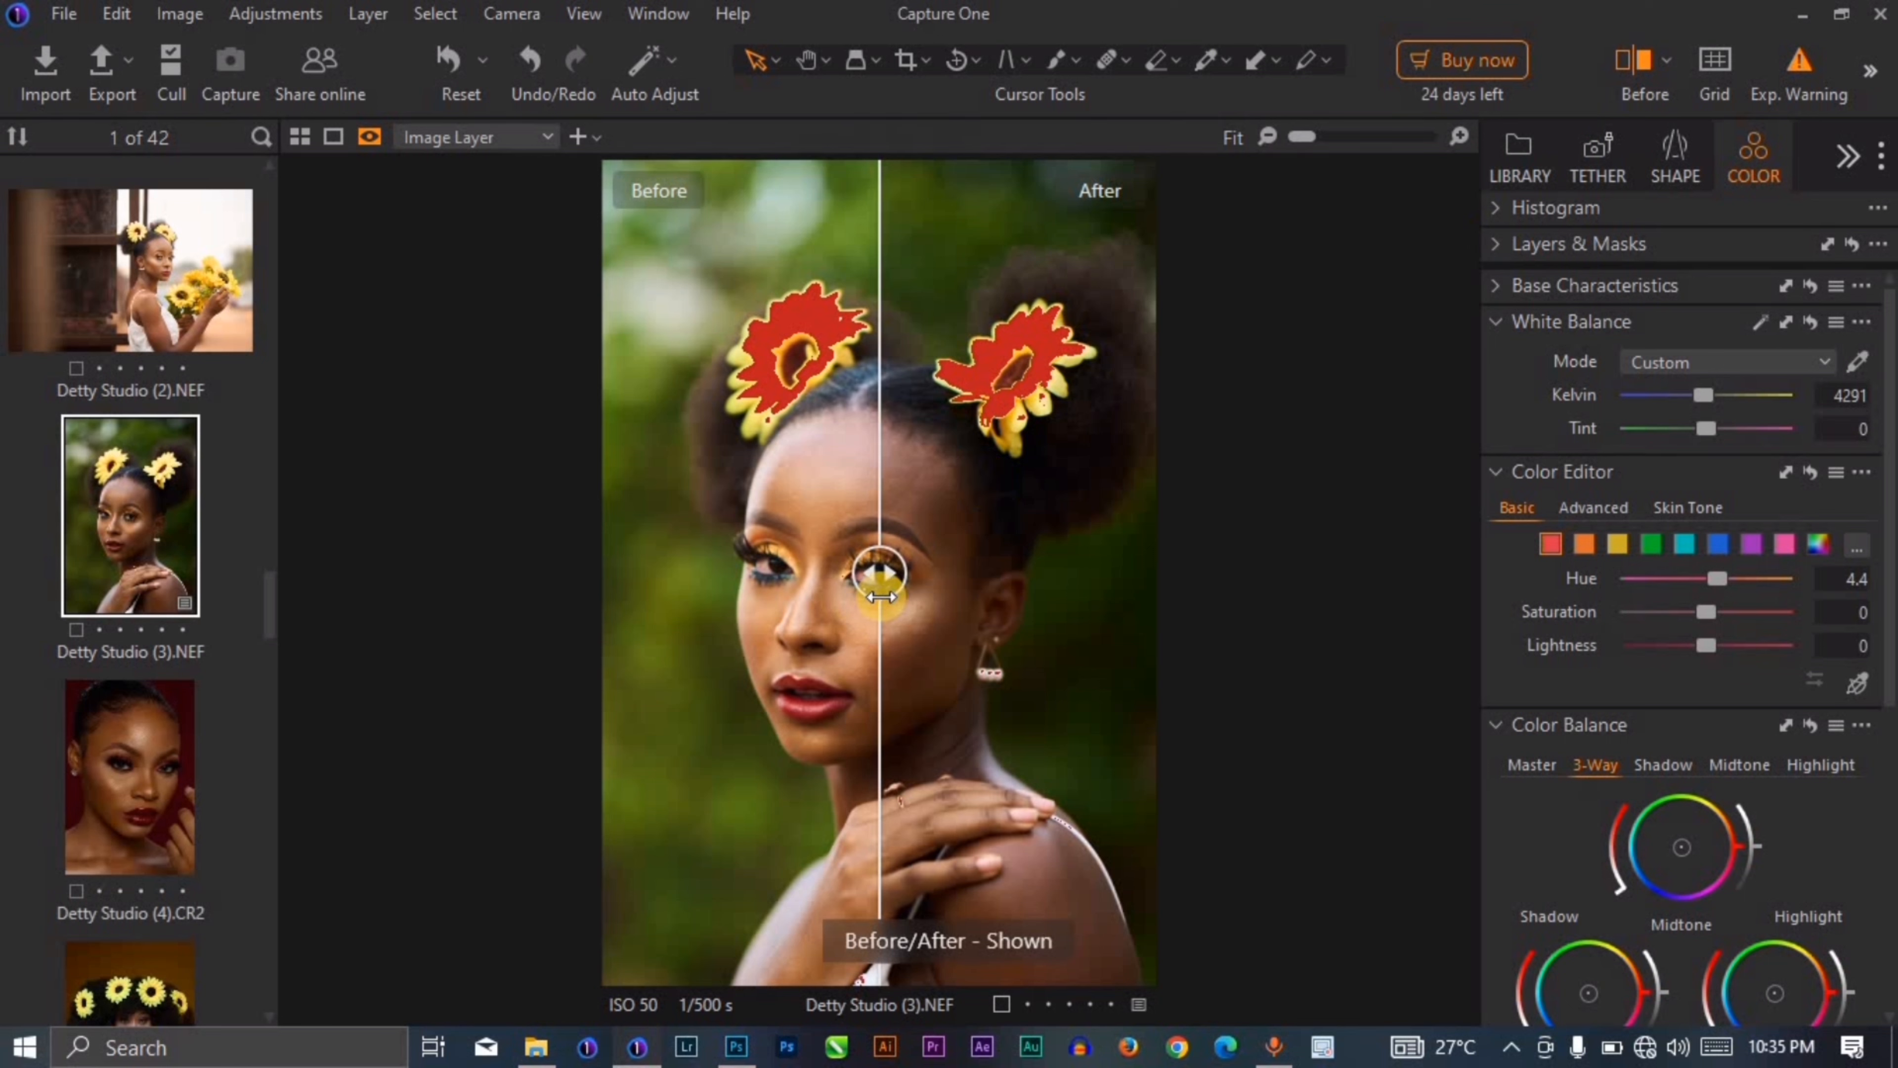
pyautogui.moveTo(882, 583); pyautogui.dragTo(1370, 585)
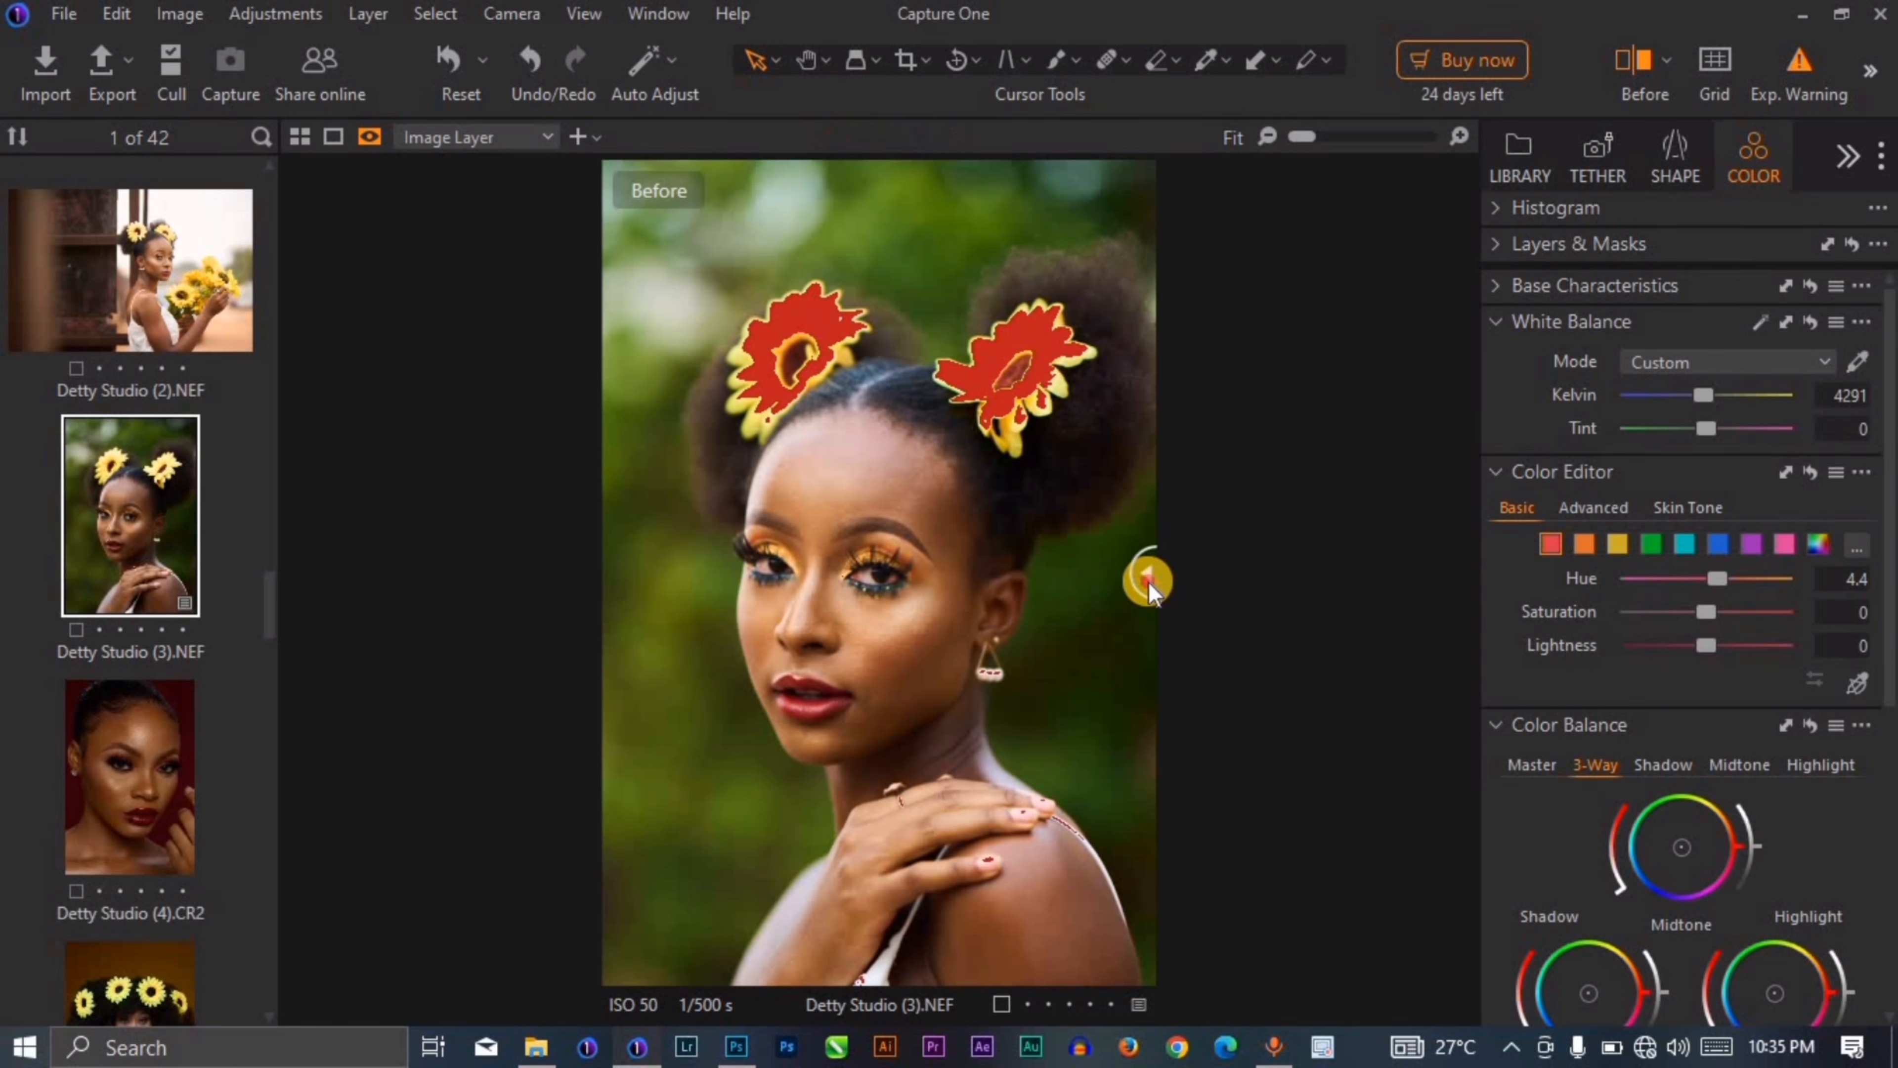
pyautogui.moveTo(1148, 581); pyautogui.dragTo(484, 683)
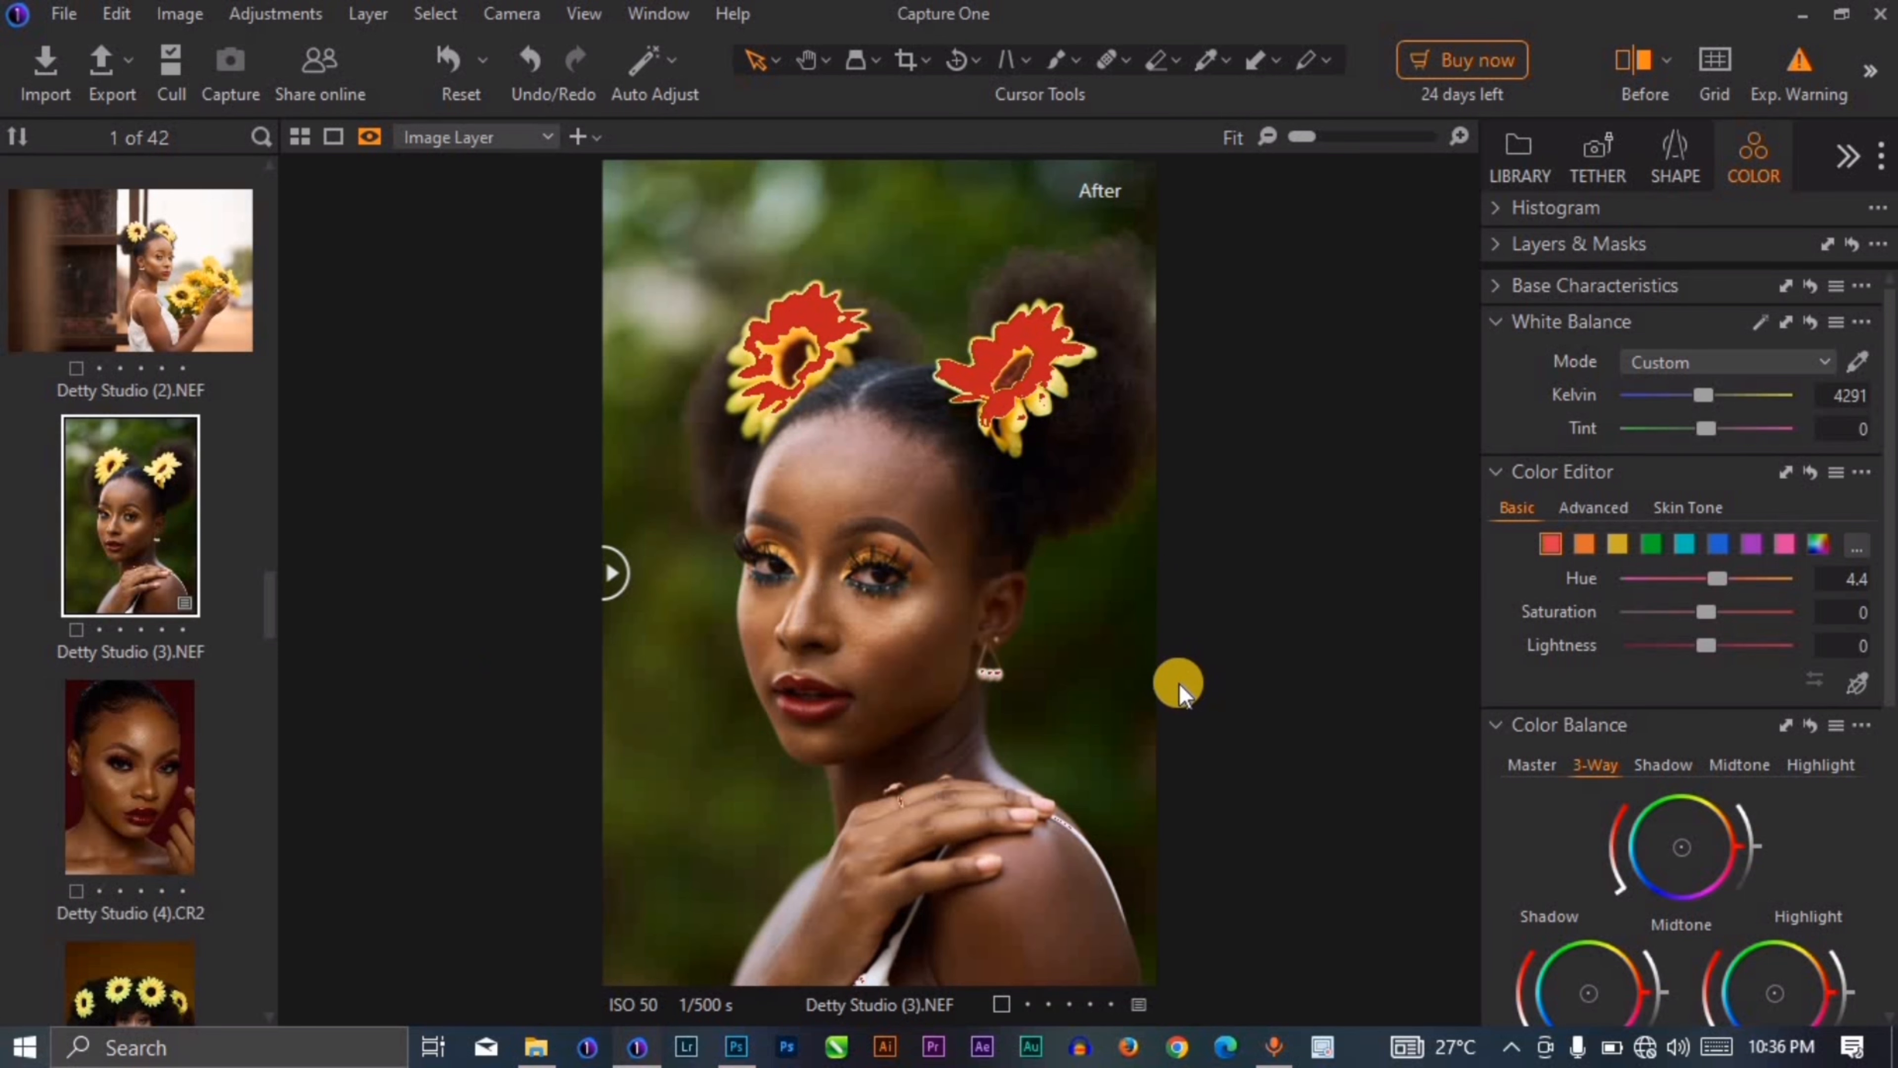
# Step: Open Detty Studio (2).NEF for adjustment and set its exposure to -1.09 and contrast to 10
pyautogui.click(169, 312)
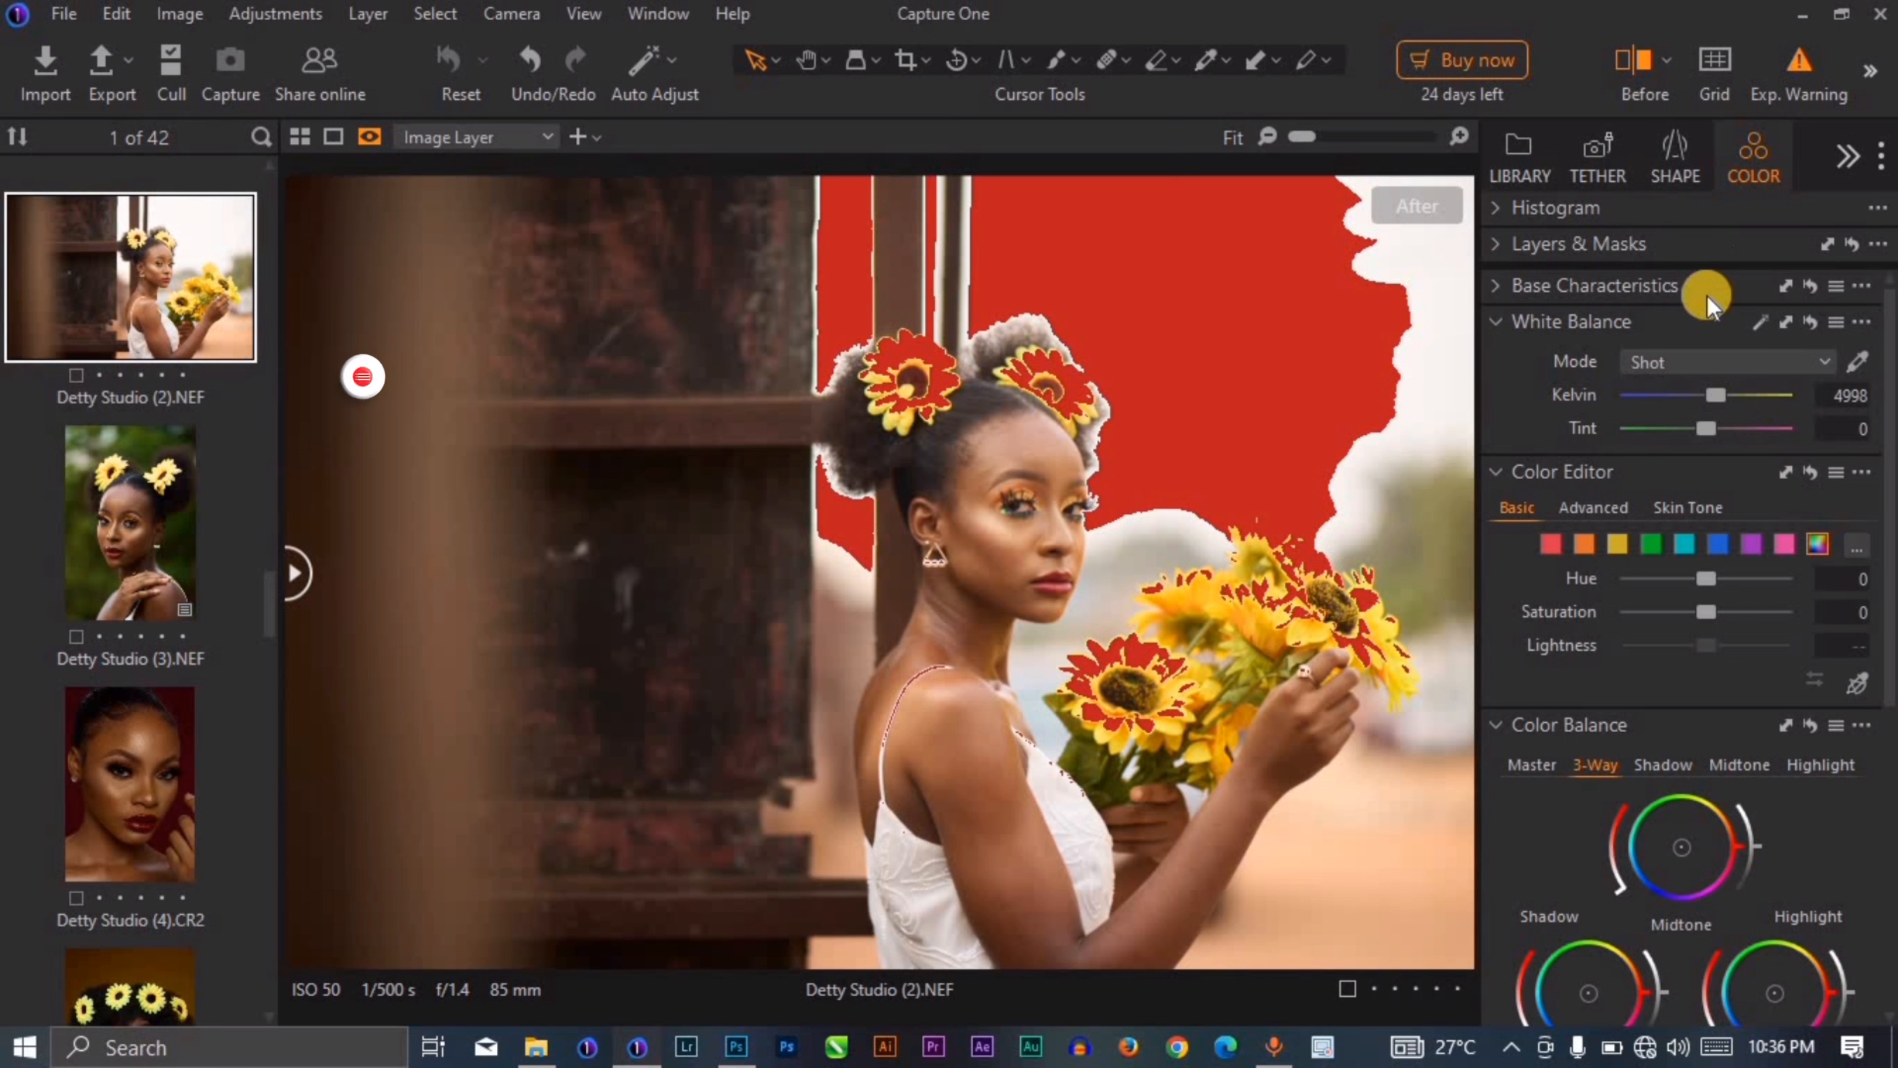
pyautogui.click(1842, 158)
pyautogui.click(1710, 232)
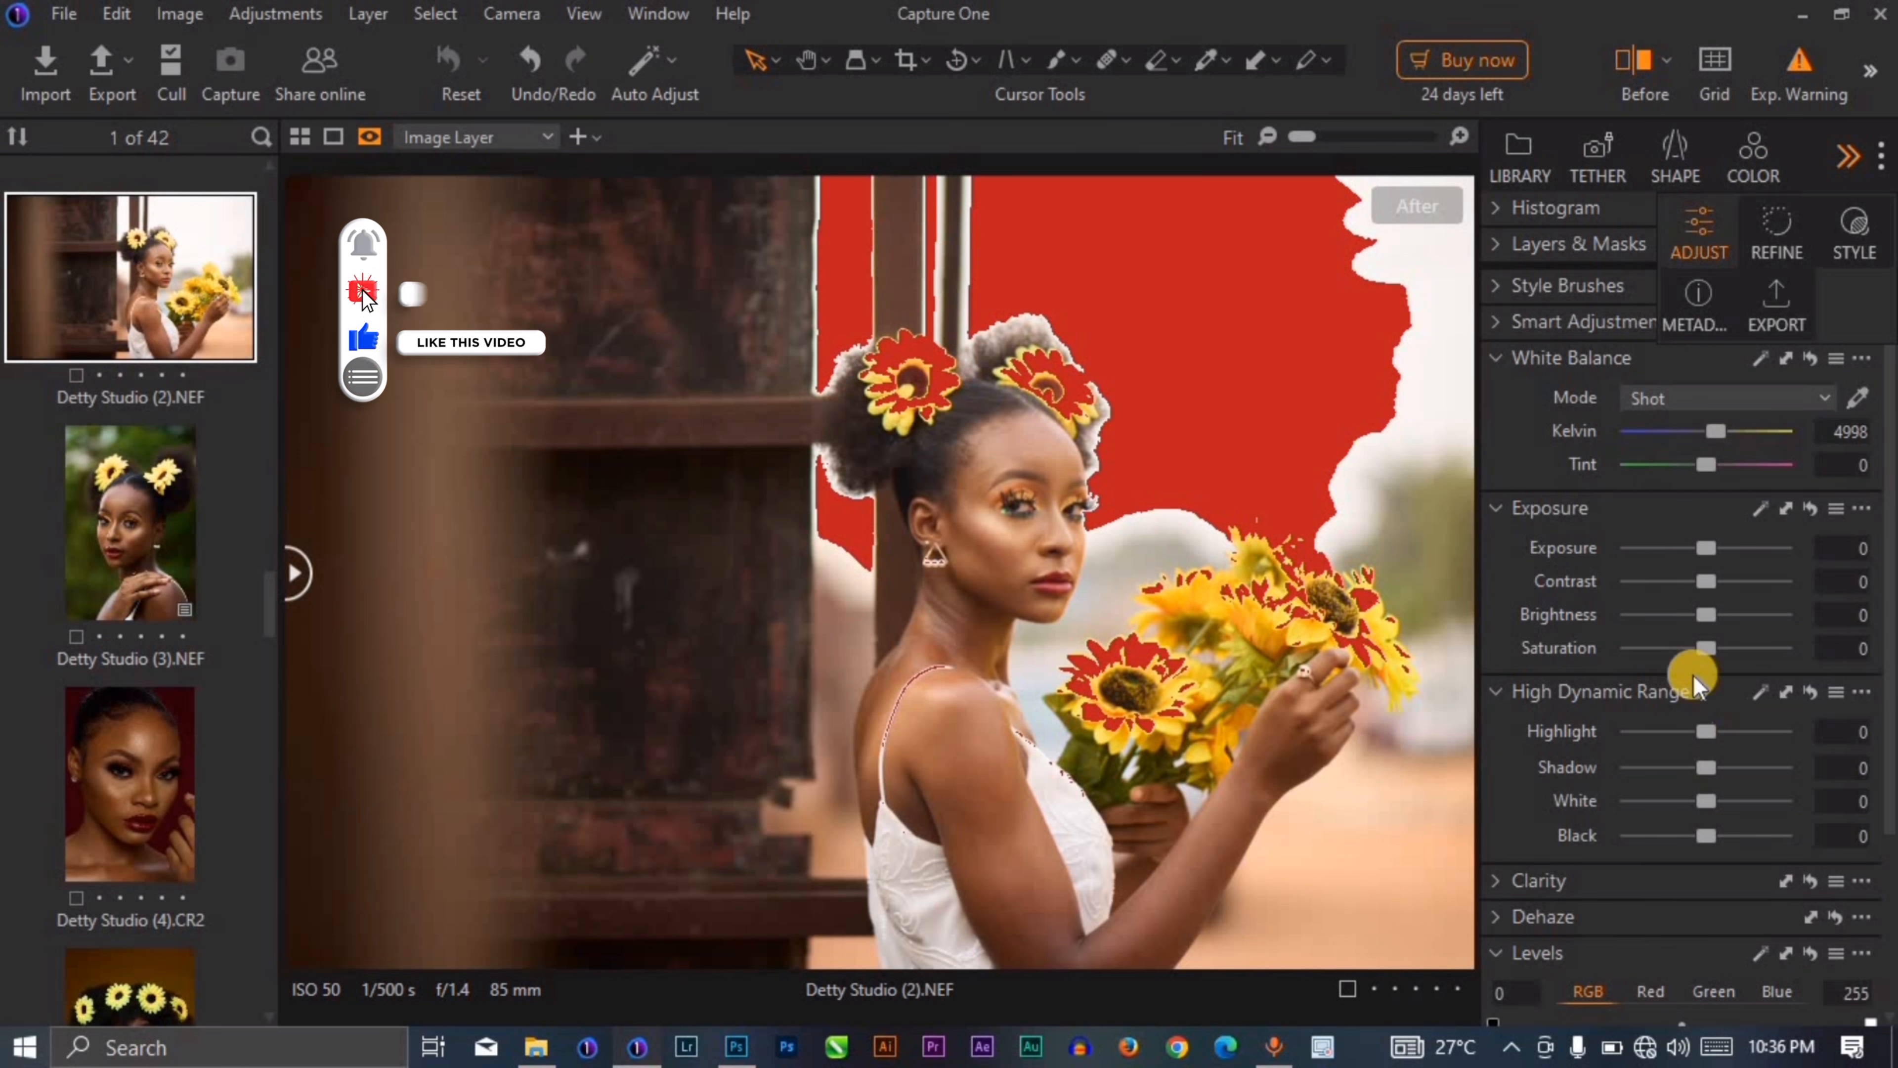
pyautogui.moveTo(1691, 549); pyautogui.dragTo(1677, 553)
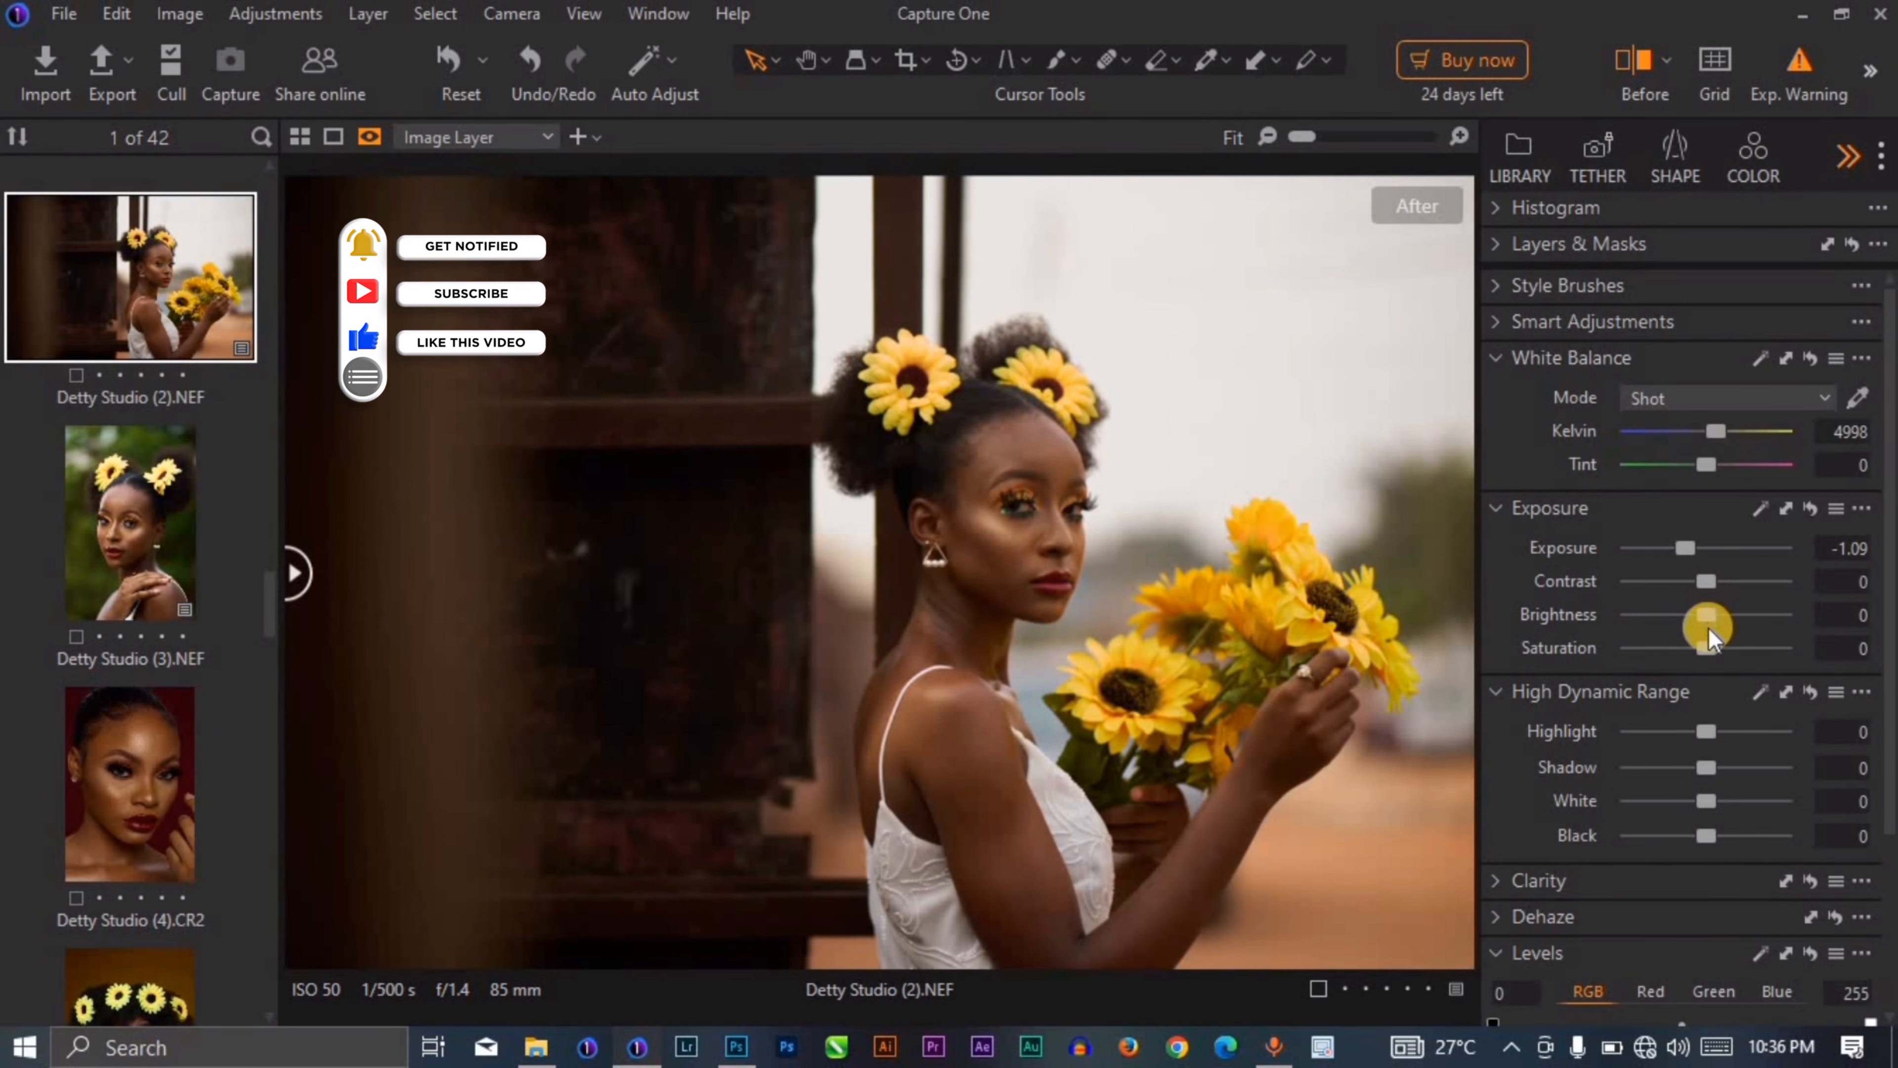
pyautogui.moveTo(1713, 582); pyautogui.dragTo(1728, 582)
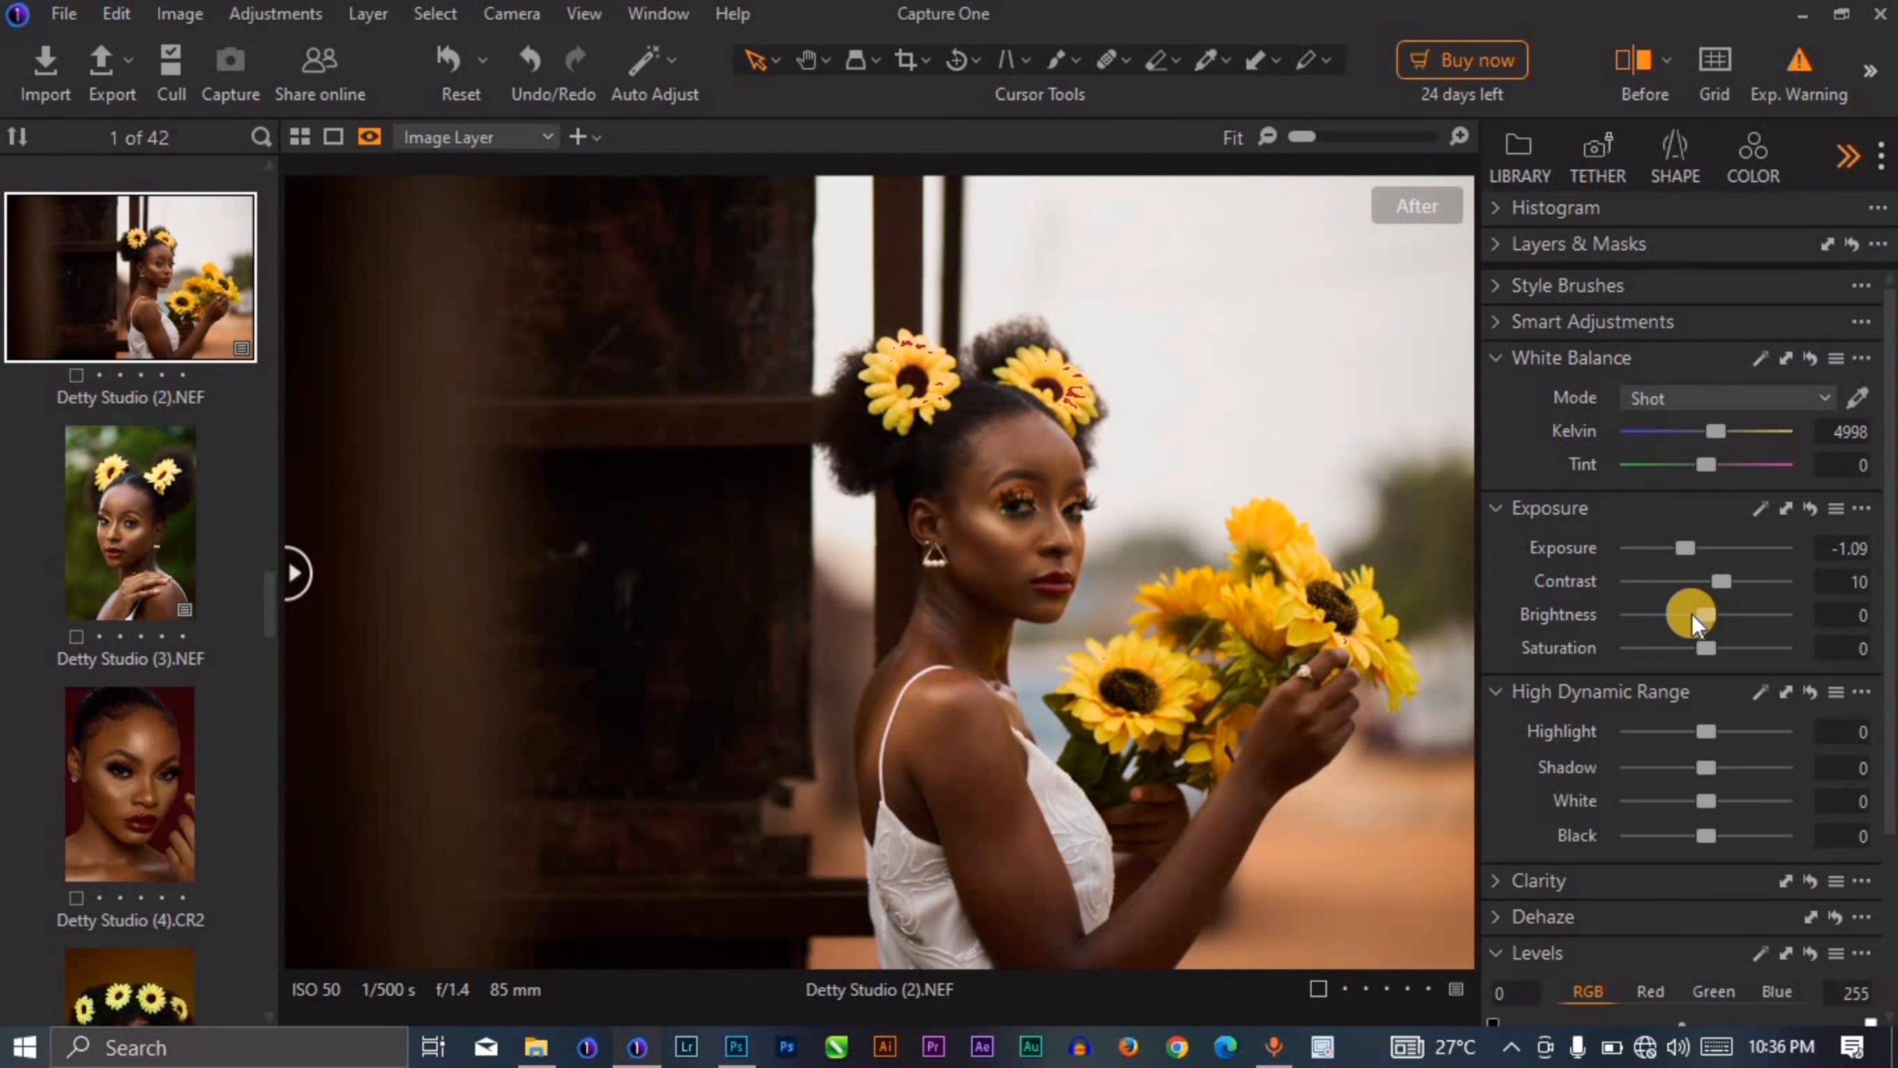
# Step: Set the High Dynamic Range values to highlight 18, black -13 and white 24
pyautogui.moveTo(1710, 732); pyautogui.dragTo(1720, 732)
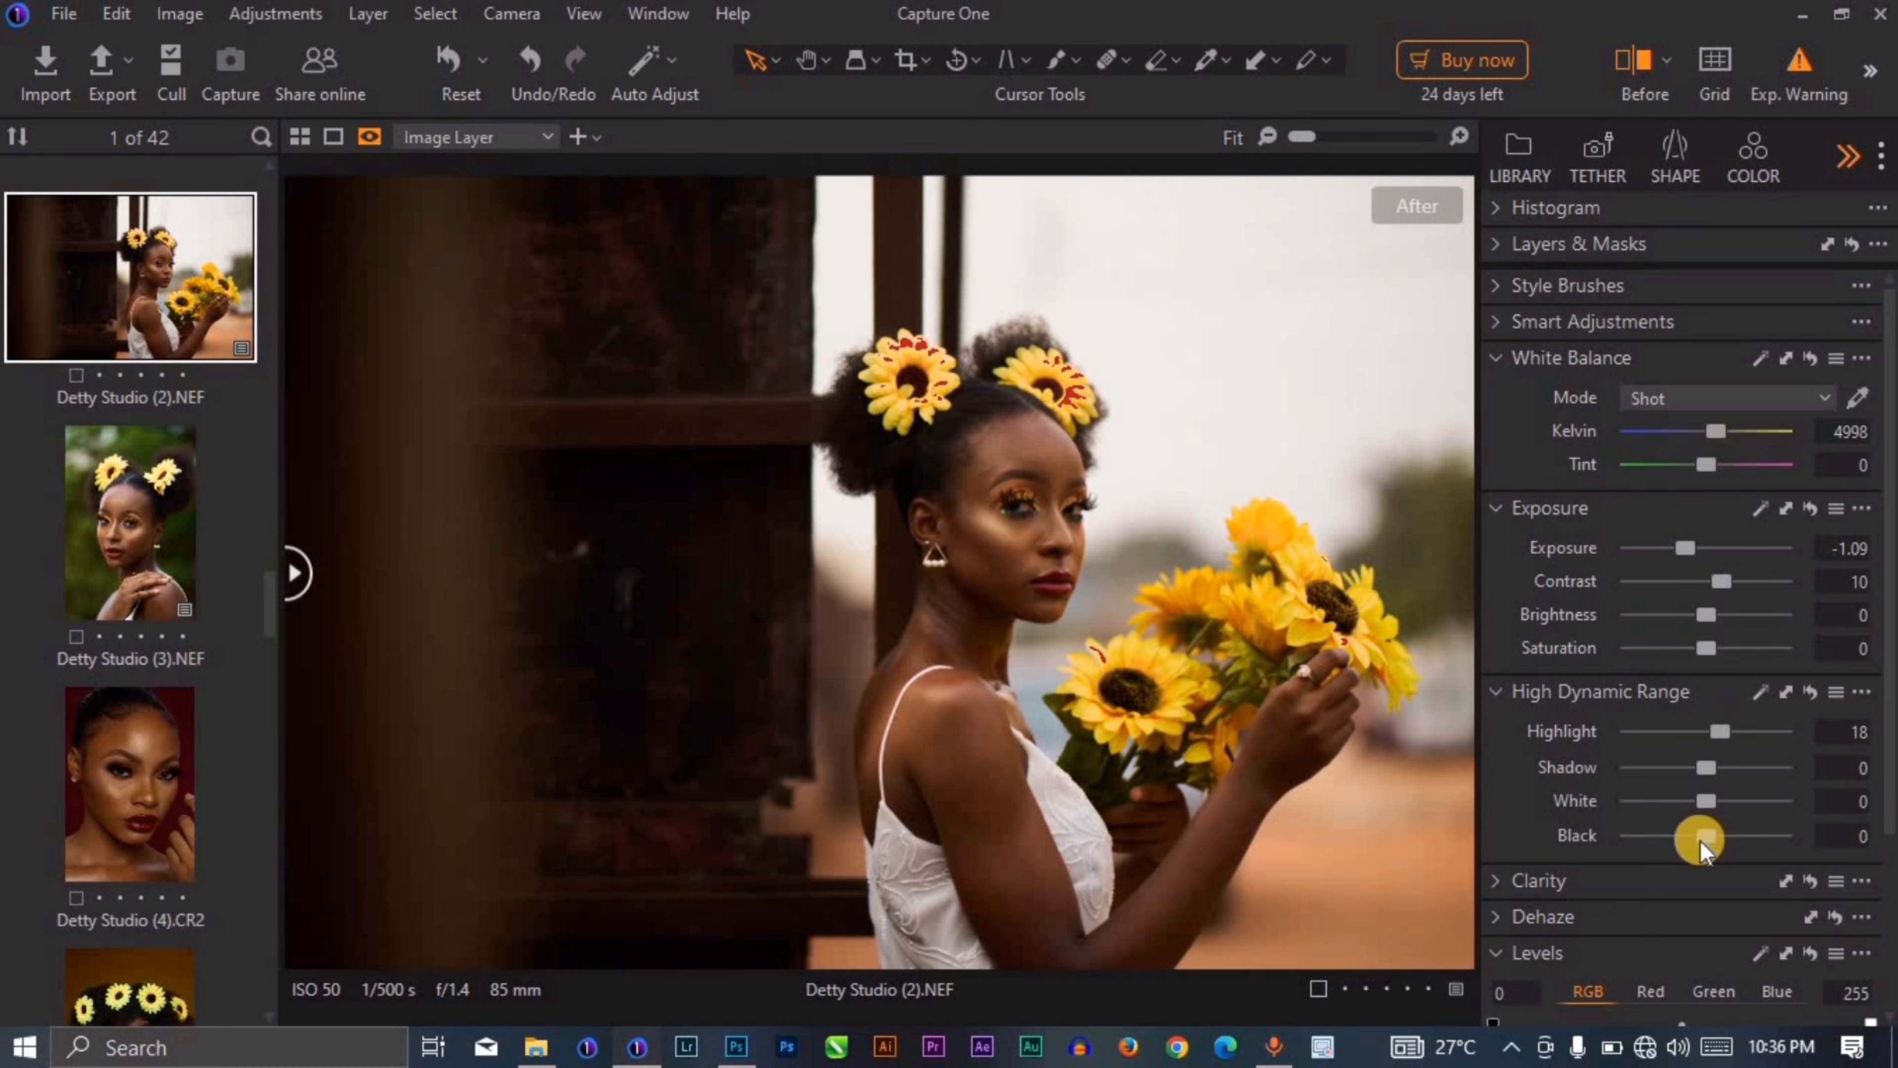
pyautogui.moveTo(1699, 840); pyautogui.dragTo(1688, 840)
pyautogui.moveTo(1708, 801); pyautogui.dragTo(1730, 800)
# Step: Move the input white point of the sunflower photo's RGB levels to 248
pyautogui.scroll(-3, 1885, 673)
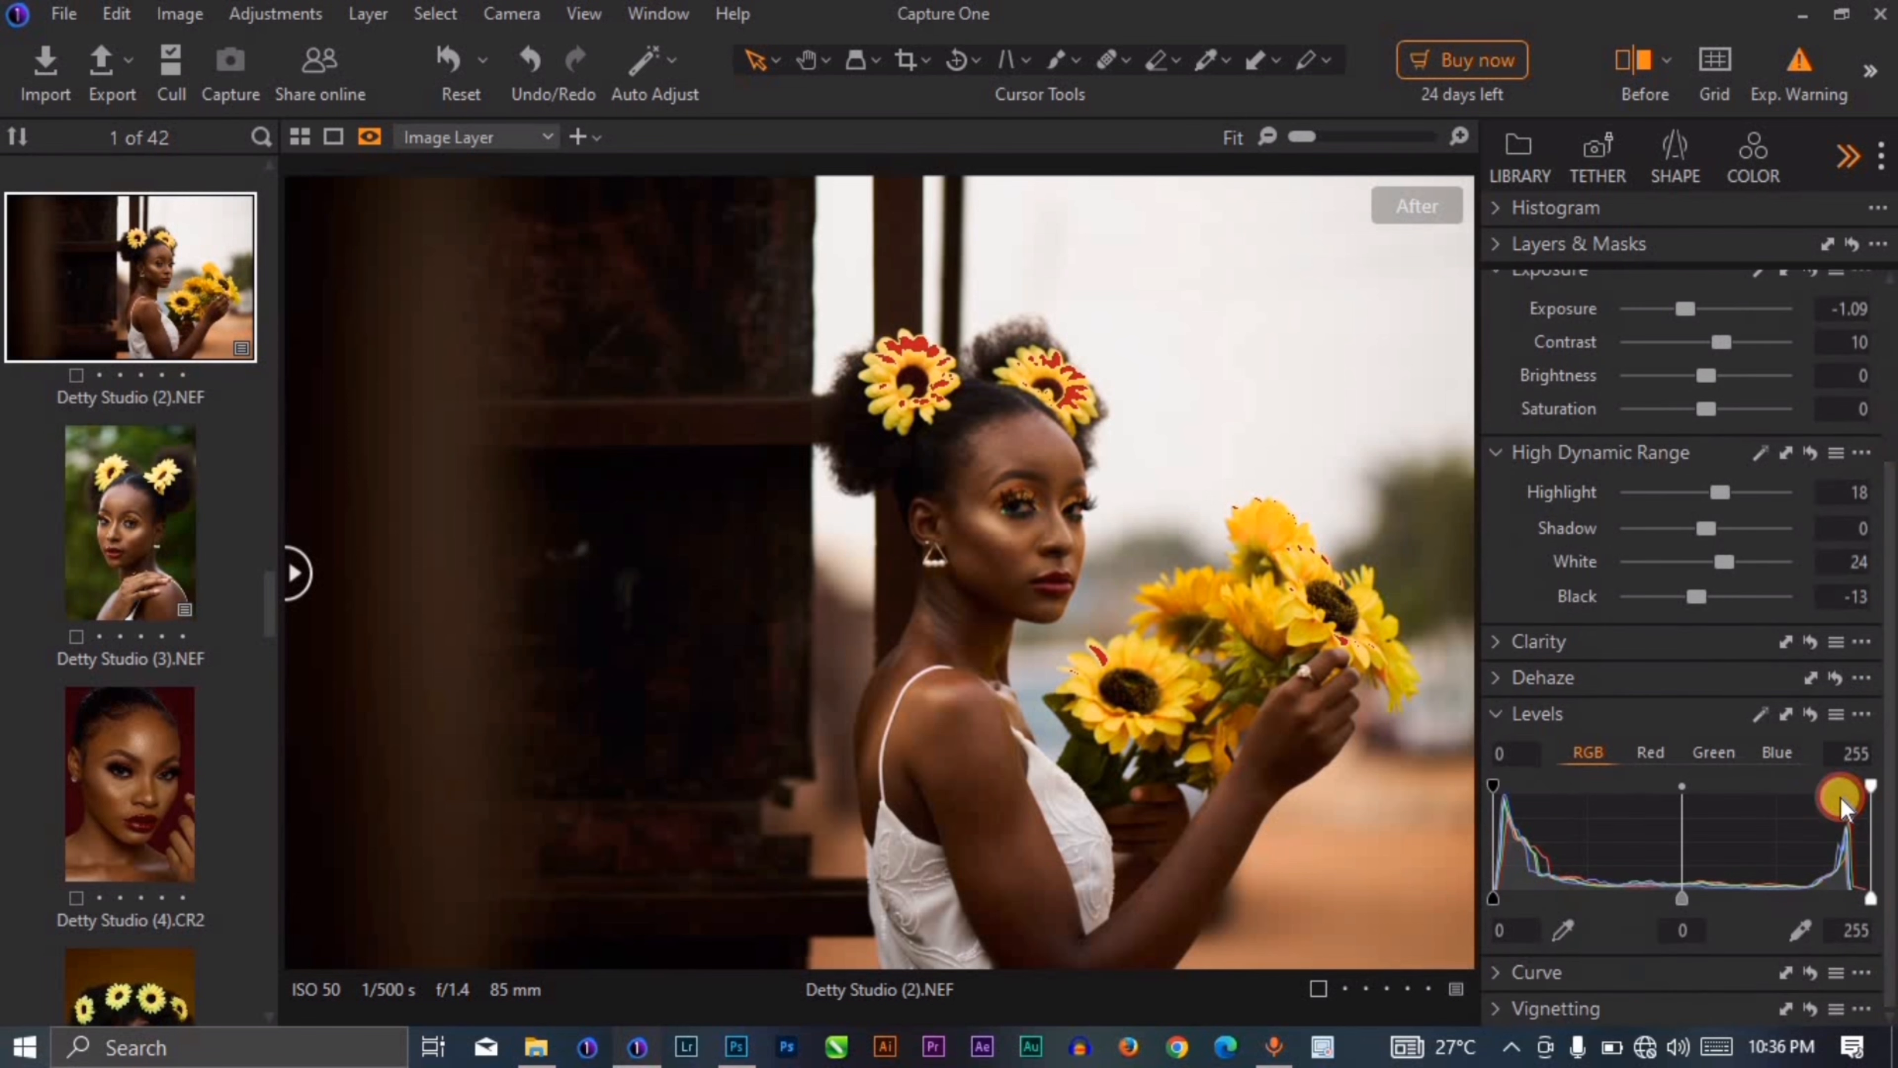
pyautogui.click(1499, 898)
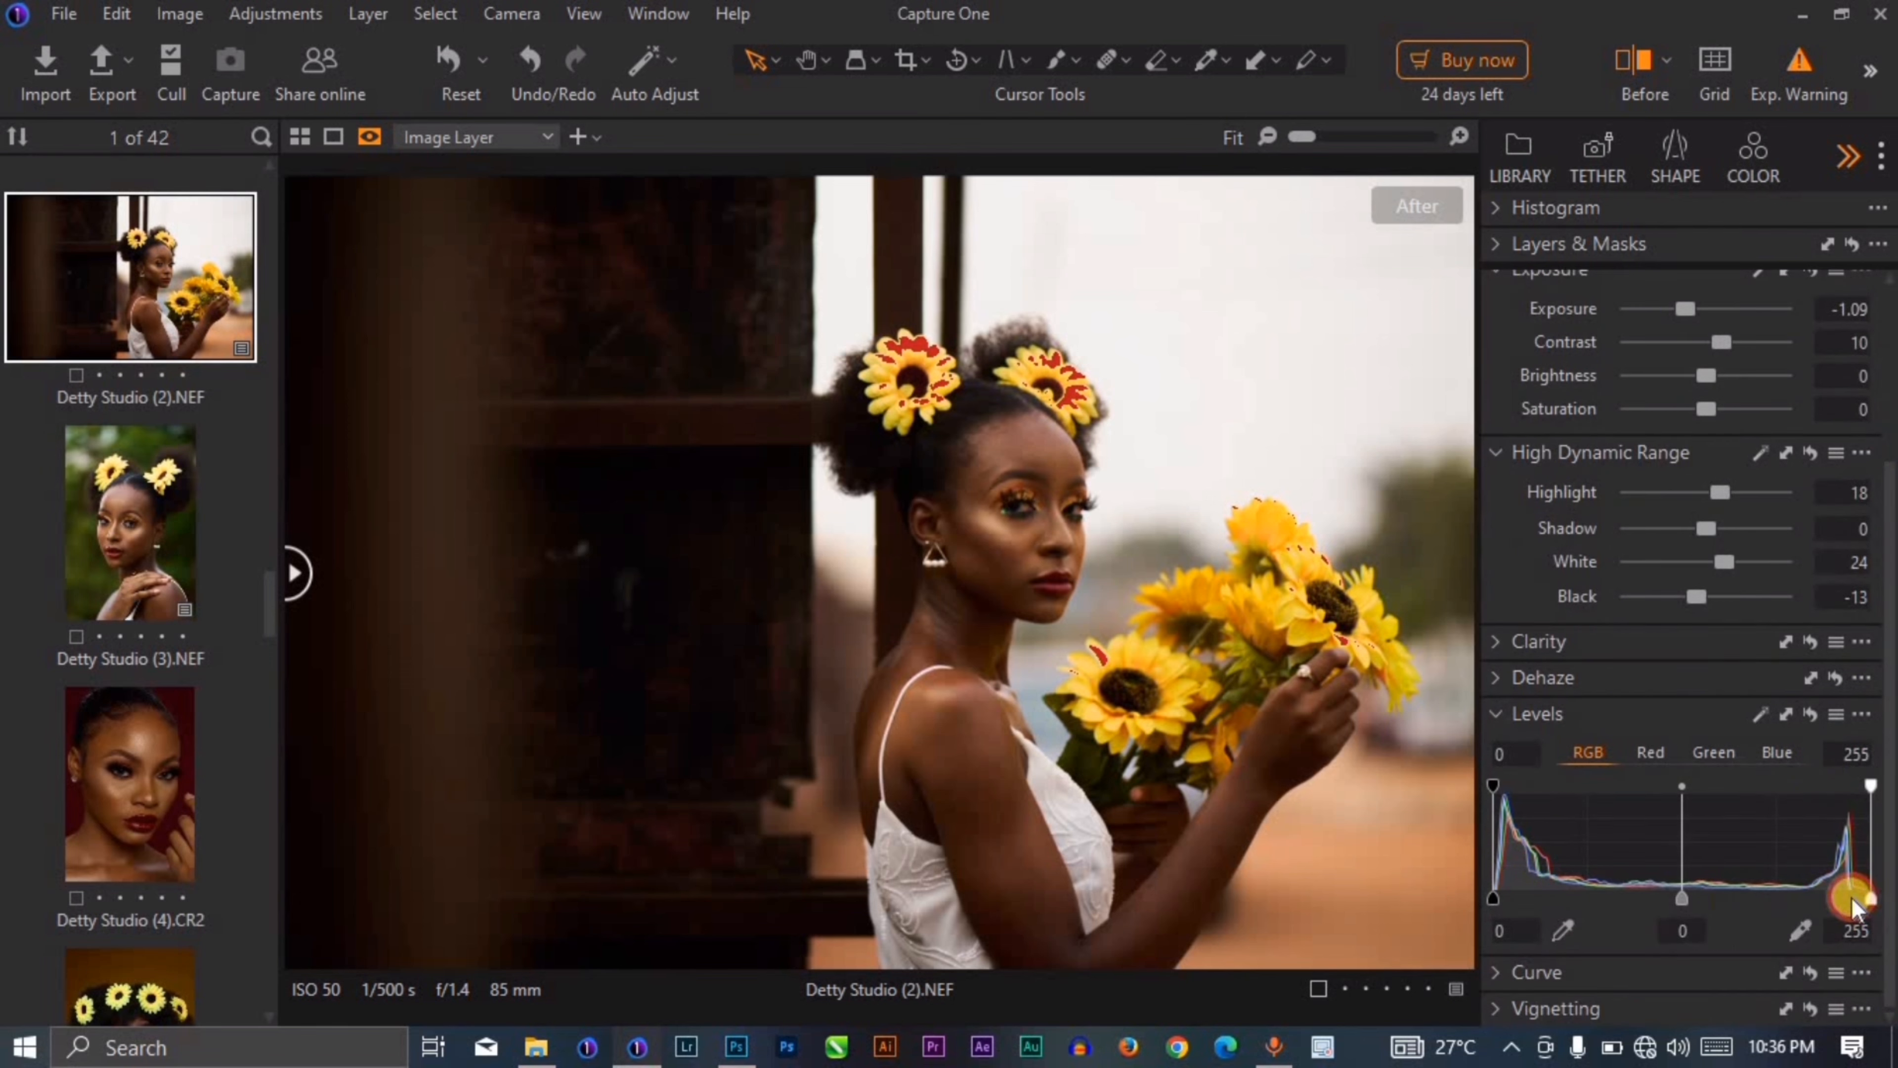
pyautogui.moveTo(1871, 898); pyautogui.dragTo(1855, 900)
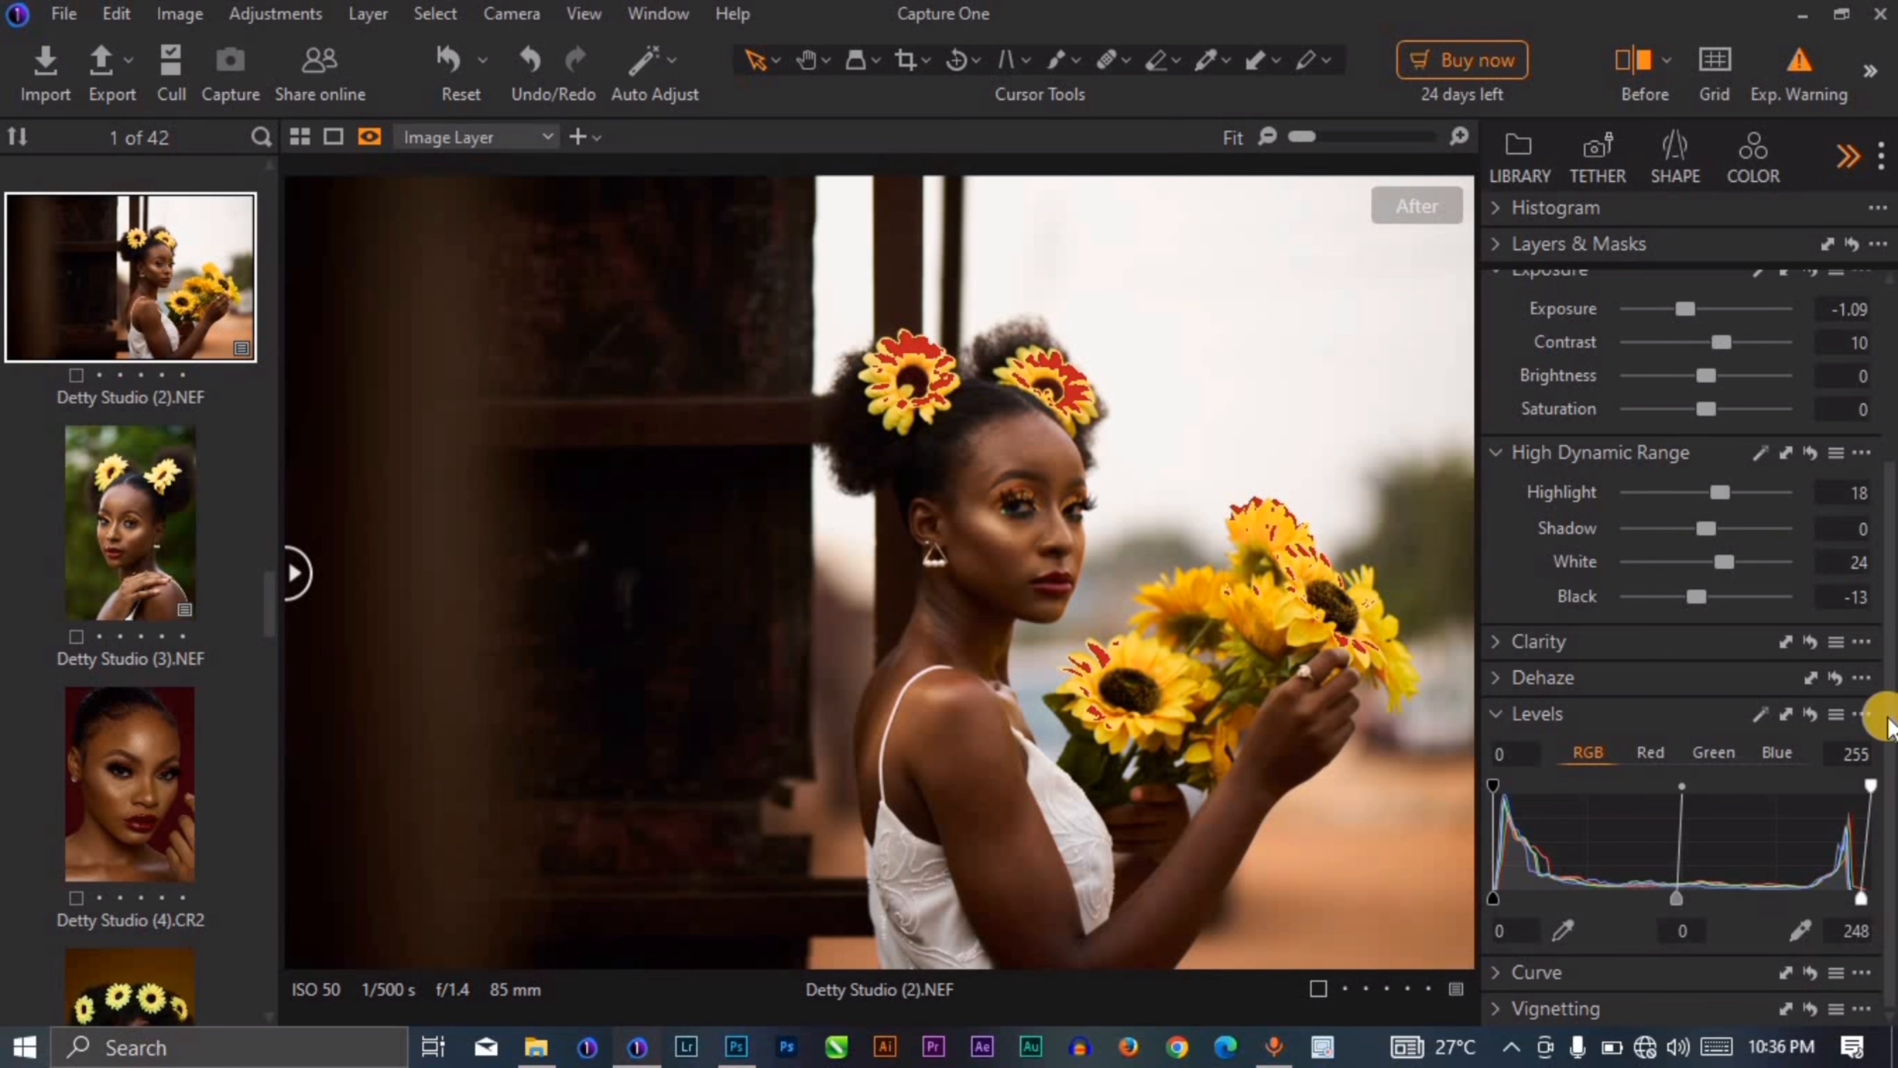
# Step: Adjust the sunflower photo's yellow range in the basic Color Editor to hue 1.1, saturation 16 and lightness -2.7
pyautogui.moveTo(1887, 691); pyautogui.dragTo(1884, 314)
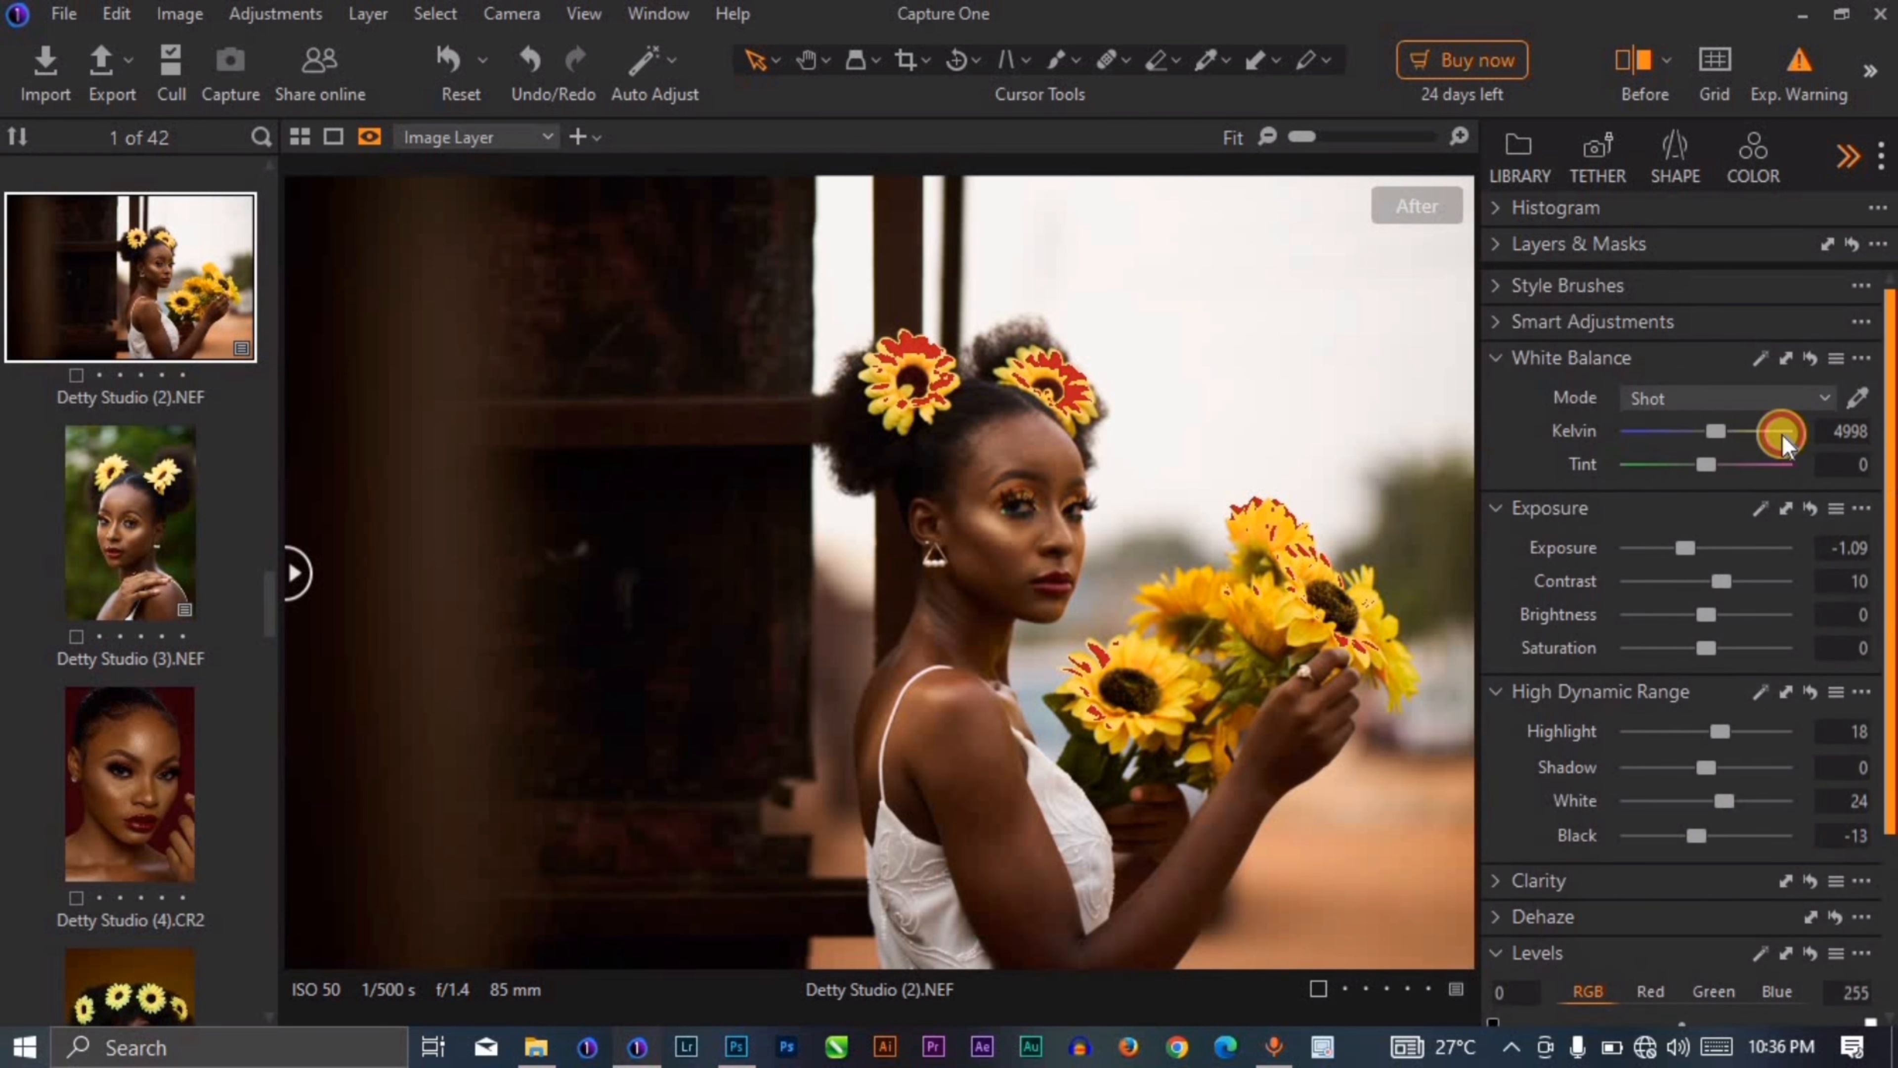
pyautogui.click(1756, 166)
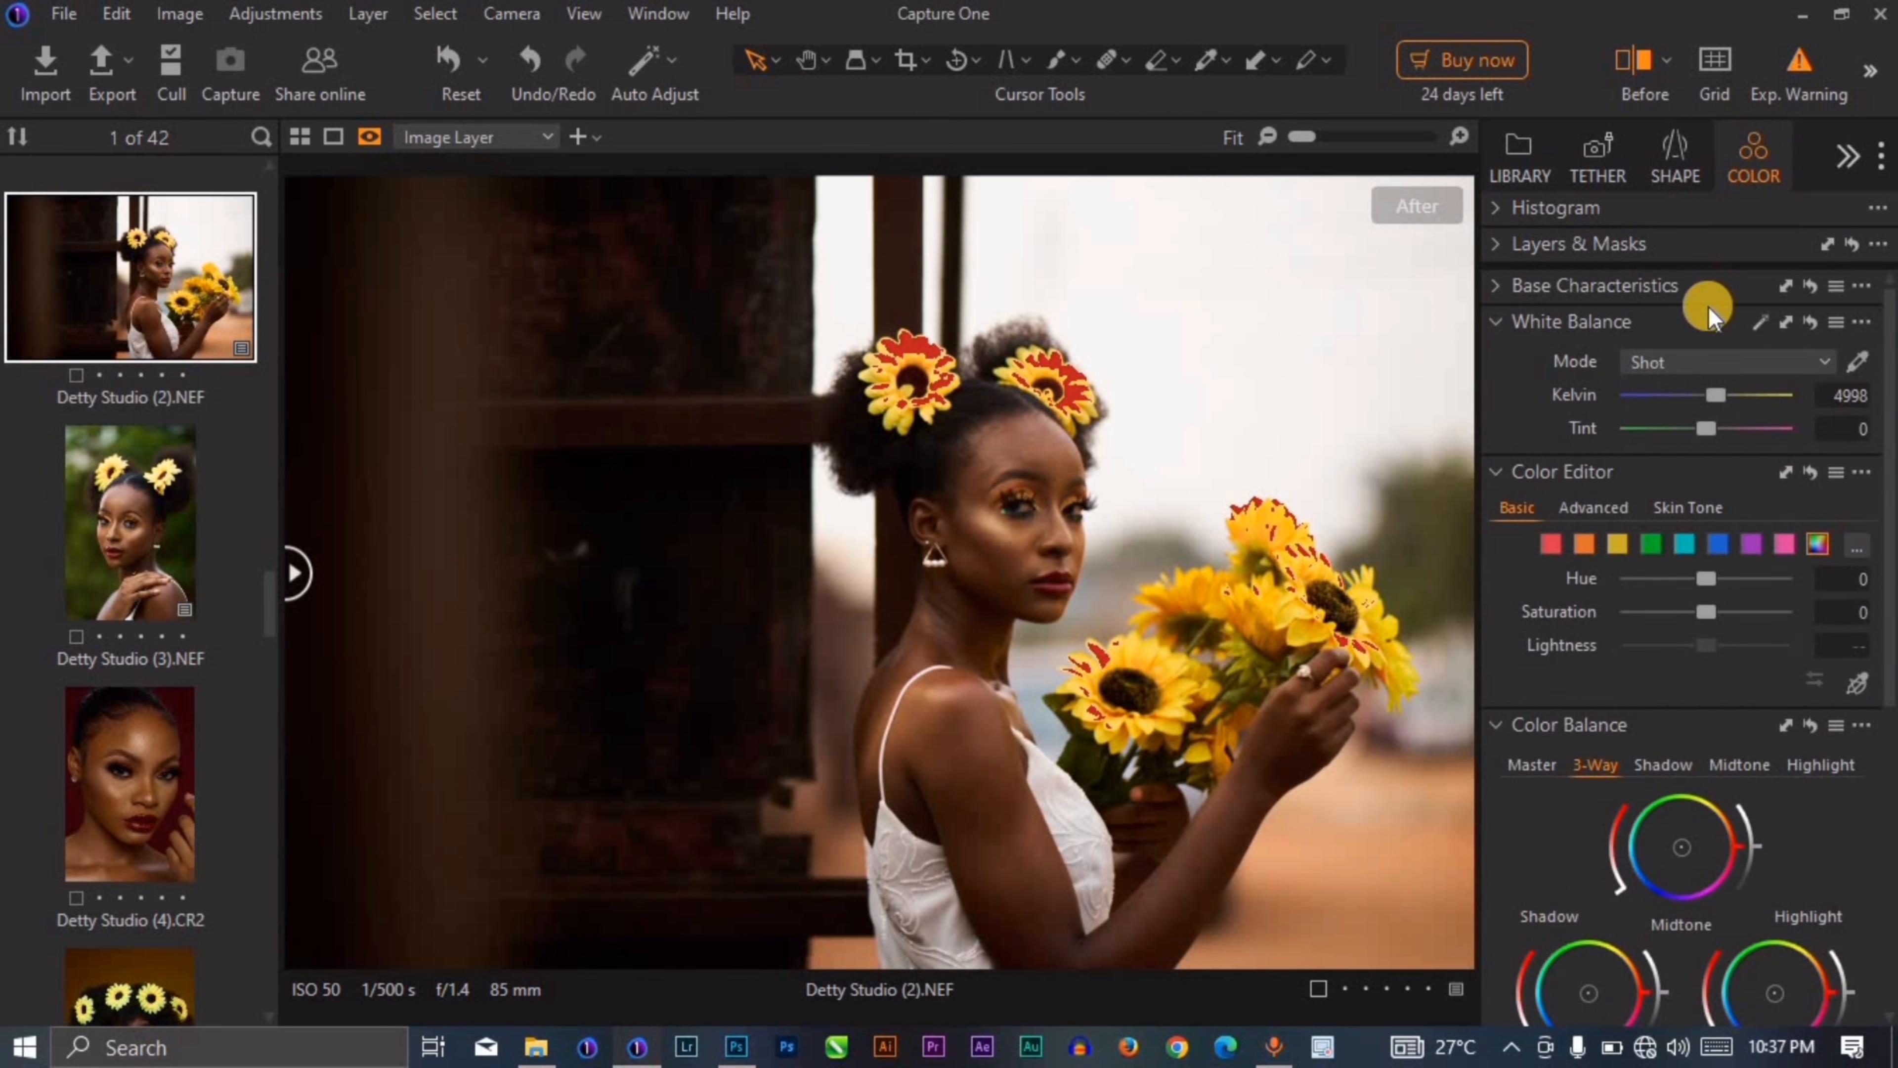
pyautogui.click(1619, 550)
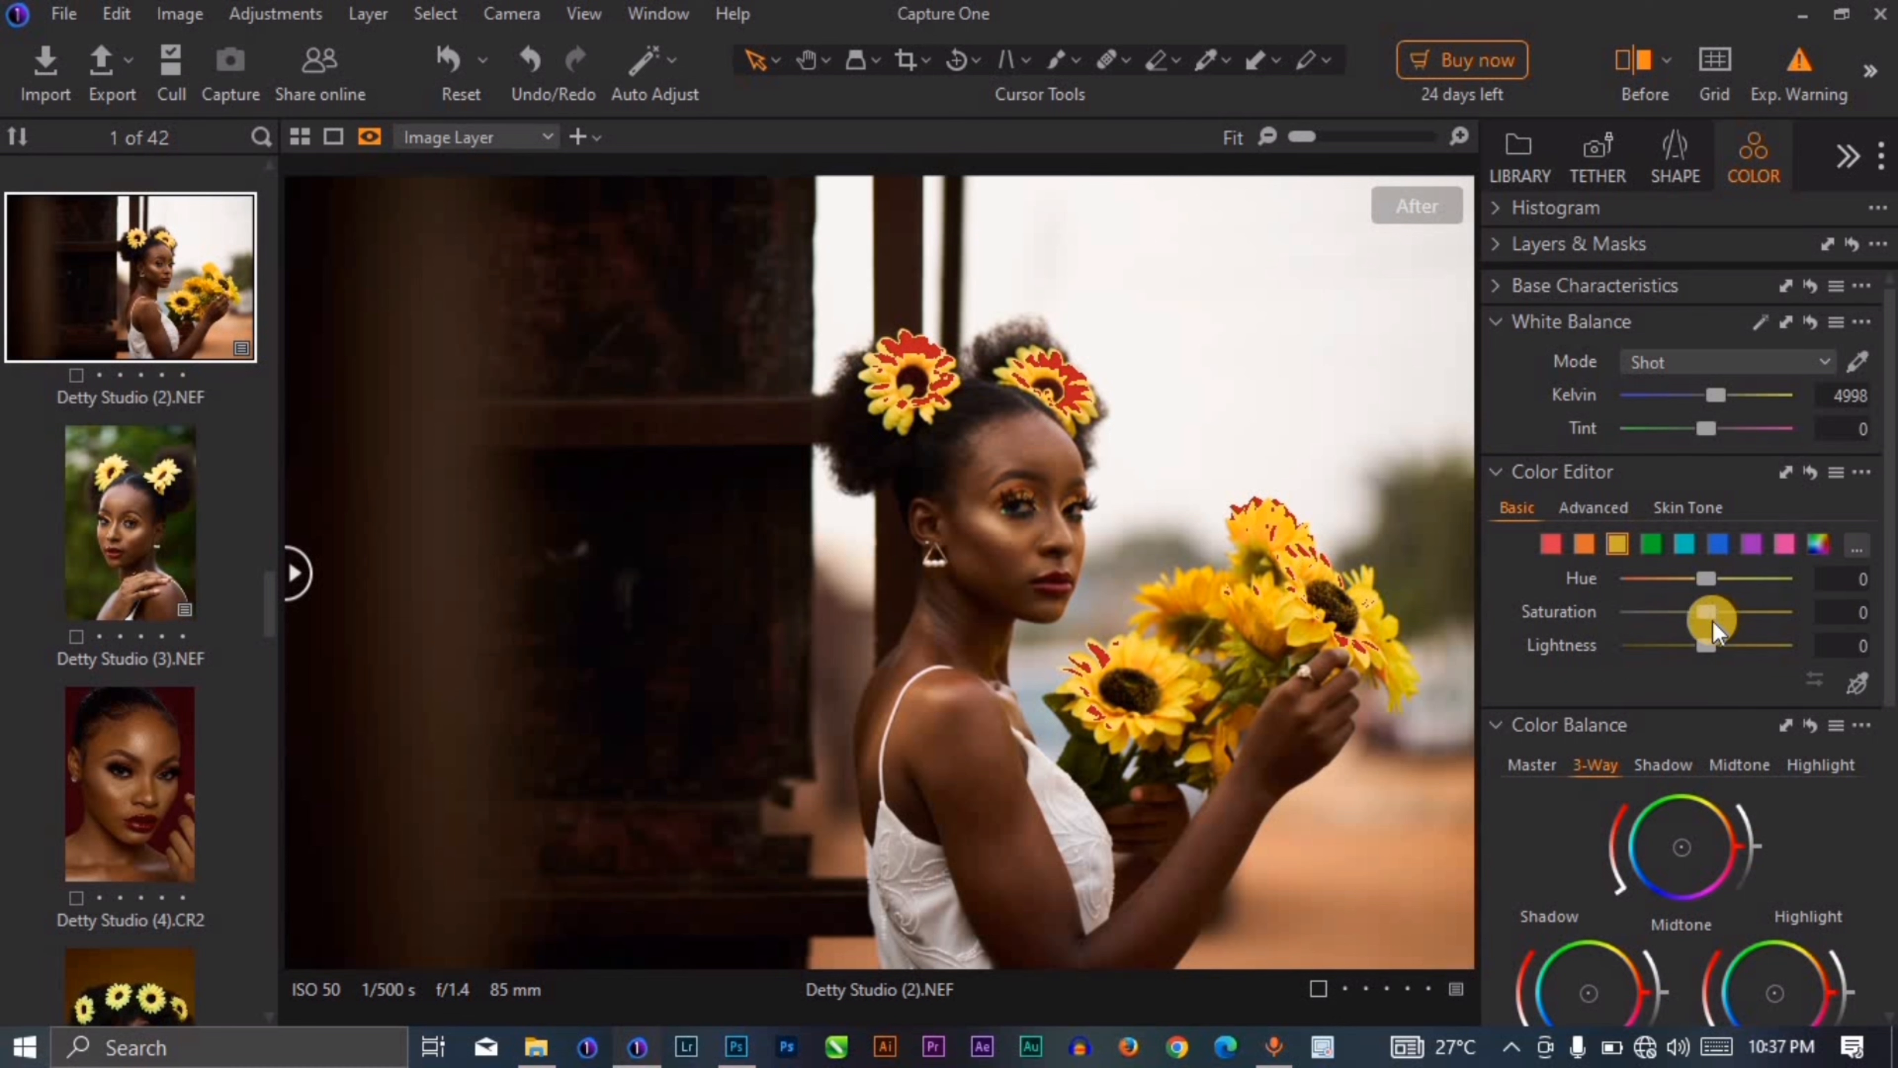
pyautogui.moveTo(1707, 613); pyautogui.dragTo(1722, 612)
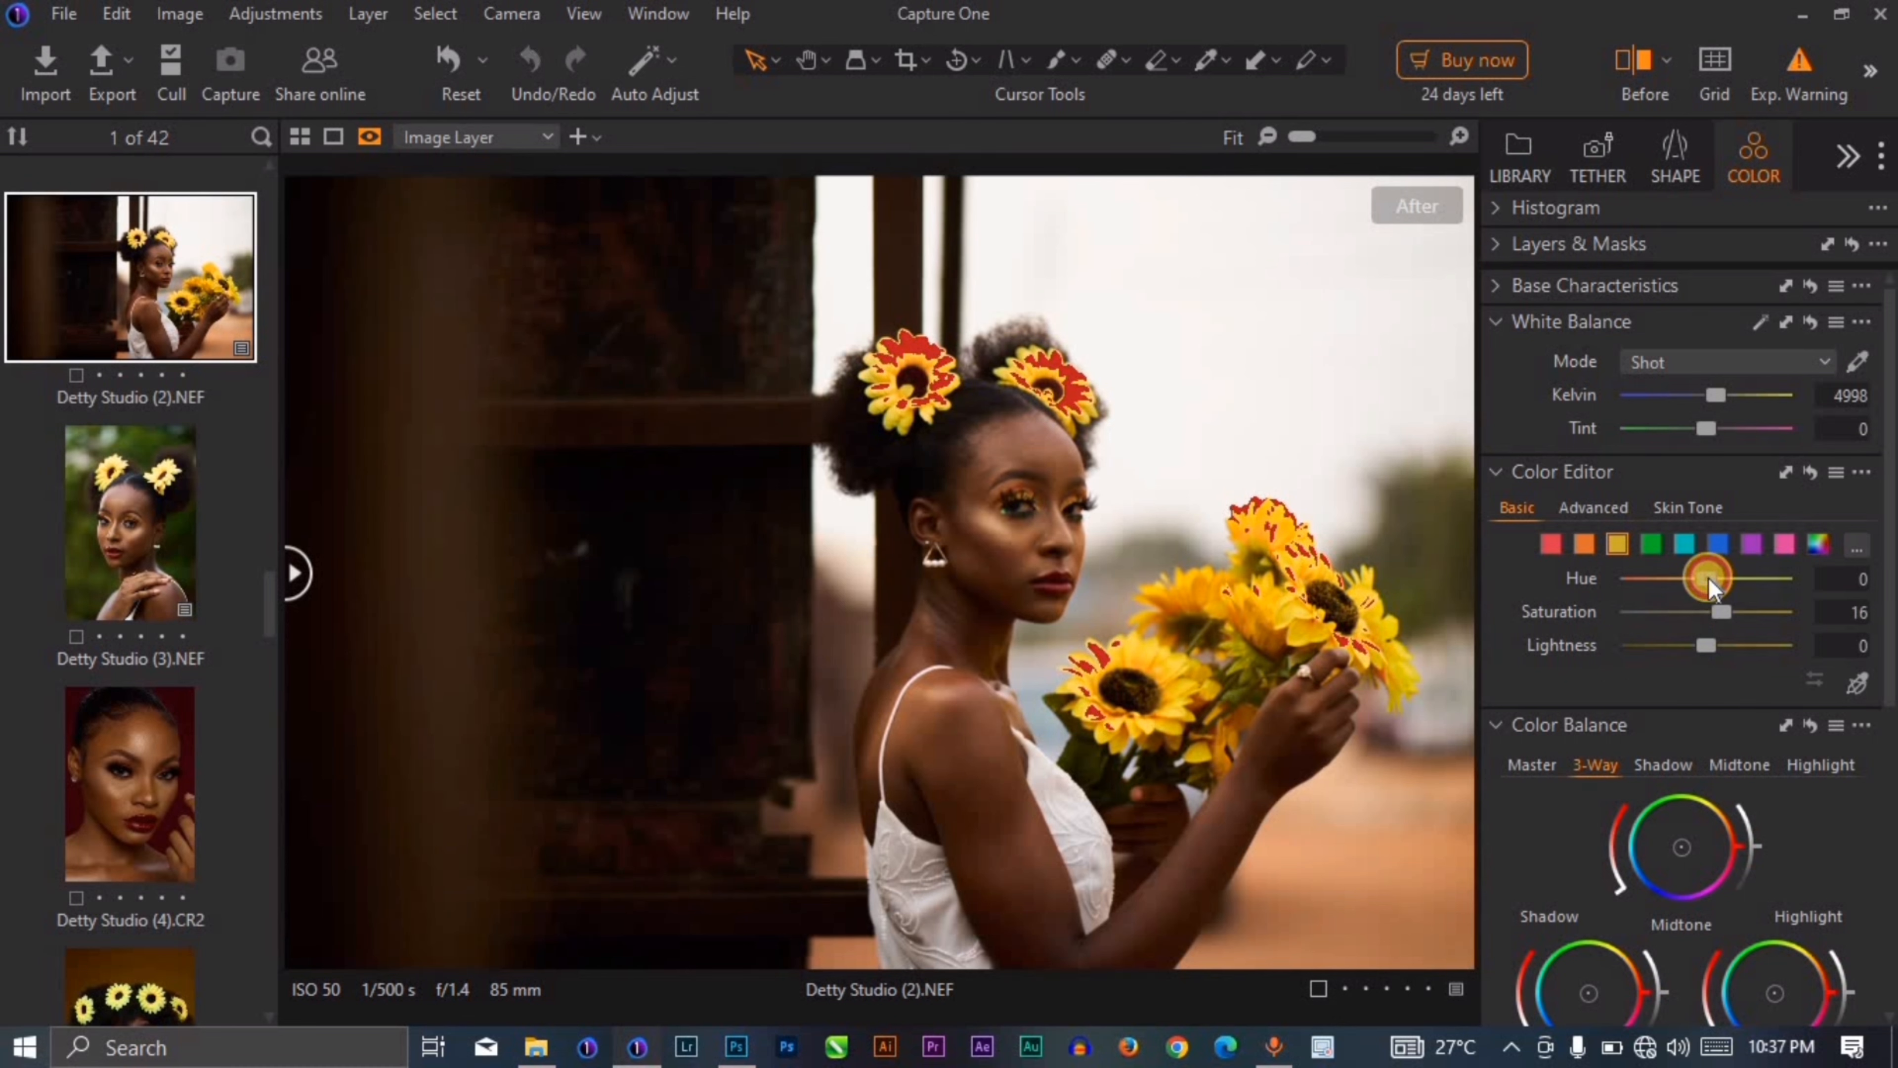
pyautogui.moveTo(1708, 577); pyautogui.dragTo(1708, 578)
pyautogui.click(1703, 648)
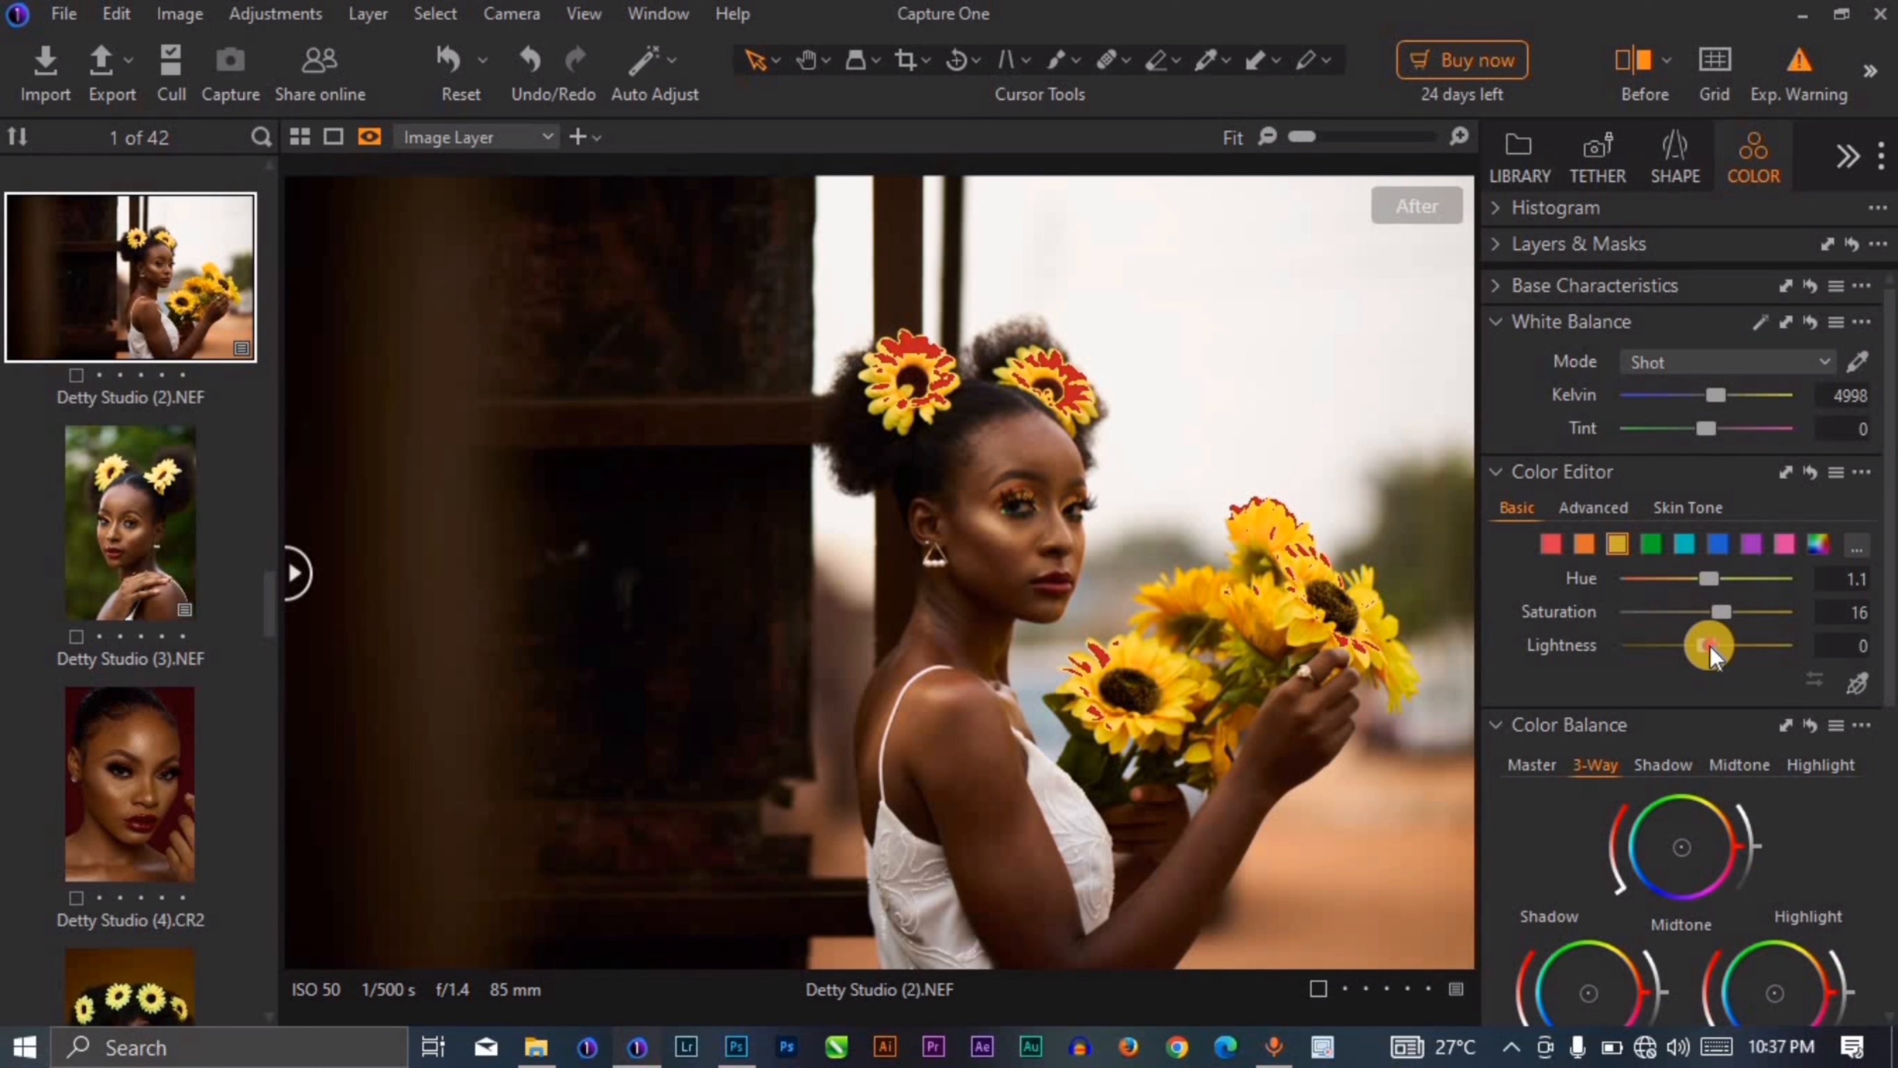
pyautogui.moveTo(1710, 645); pyautogui.dragTo(1716, 644)
pyautogui.moveTo(1713, 652); pyautogui.dragTo(1700, 640)
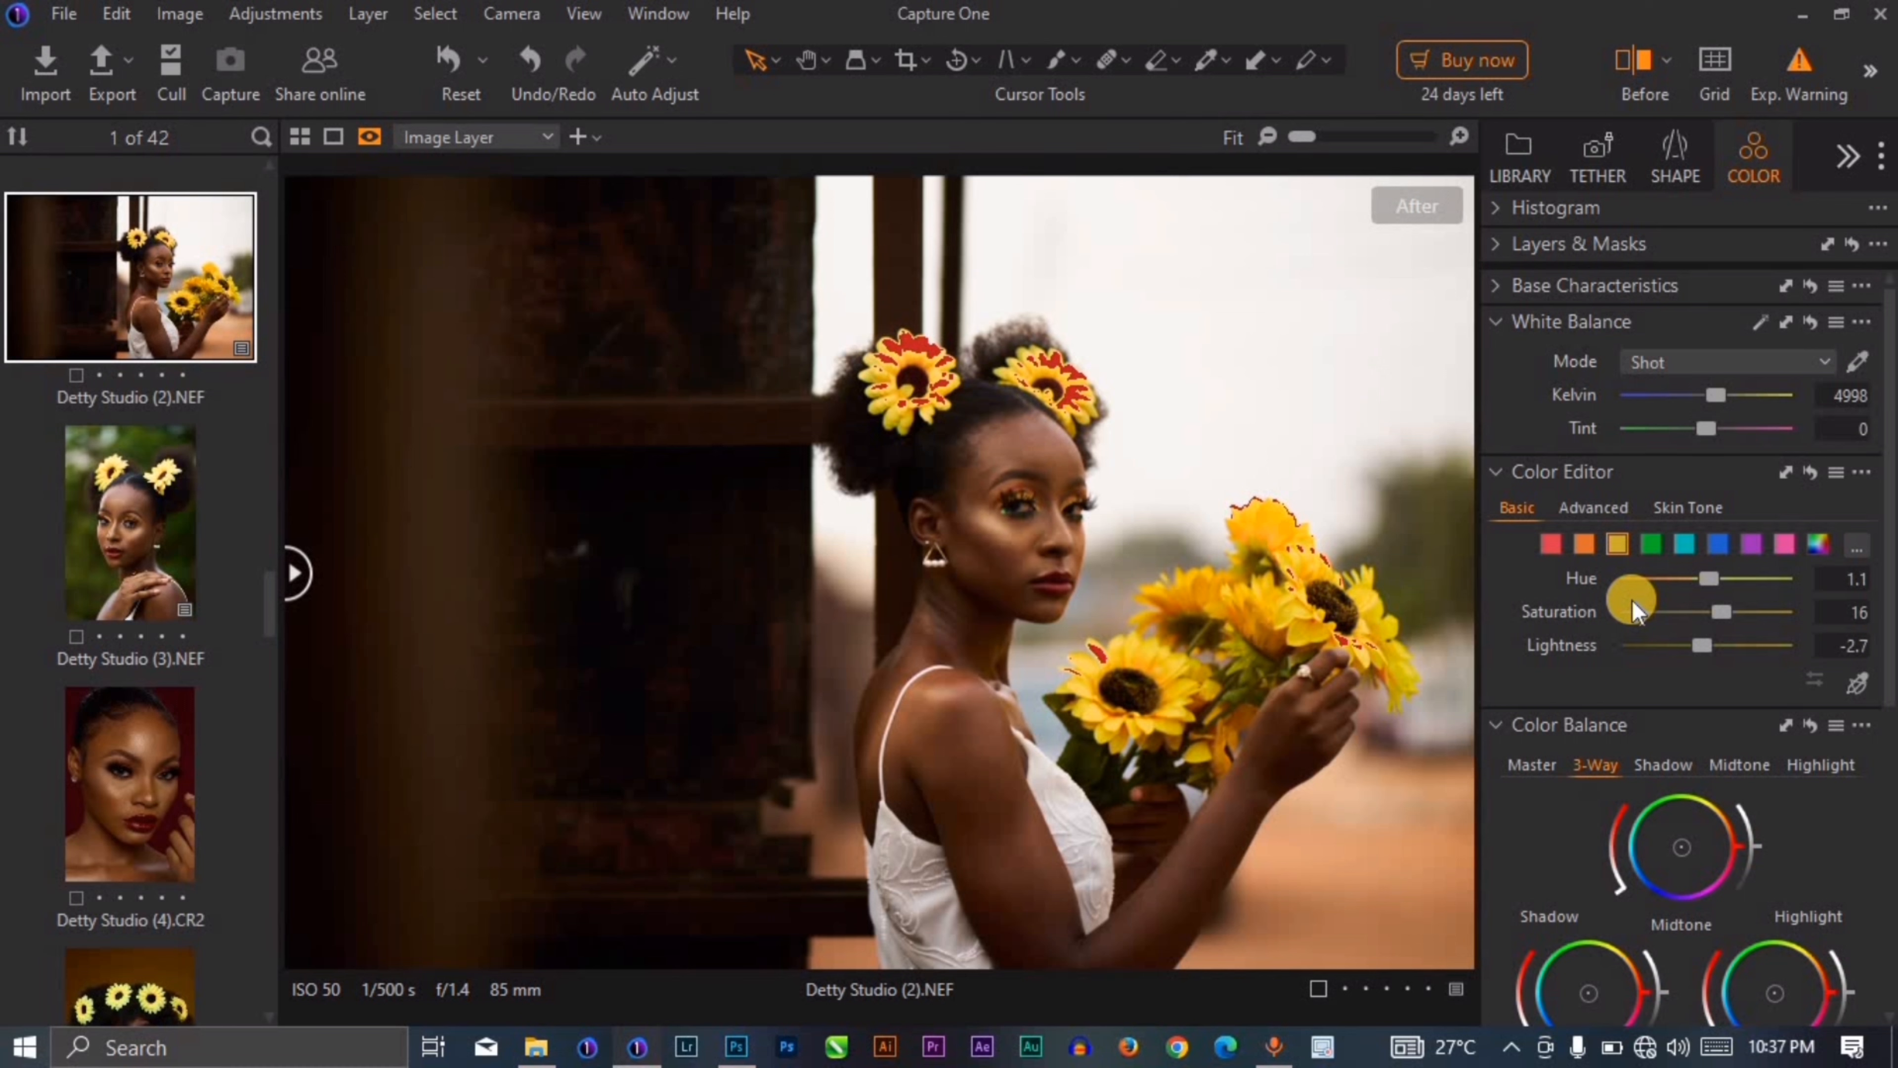
# Step: Set the green range in the Color Editor to hue 3.8 and lightness -9.1
pyautogui.click(1648, 545)
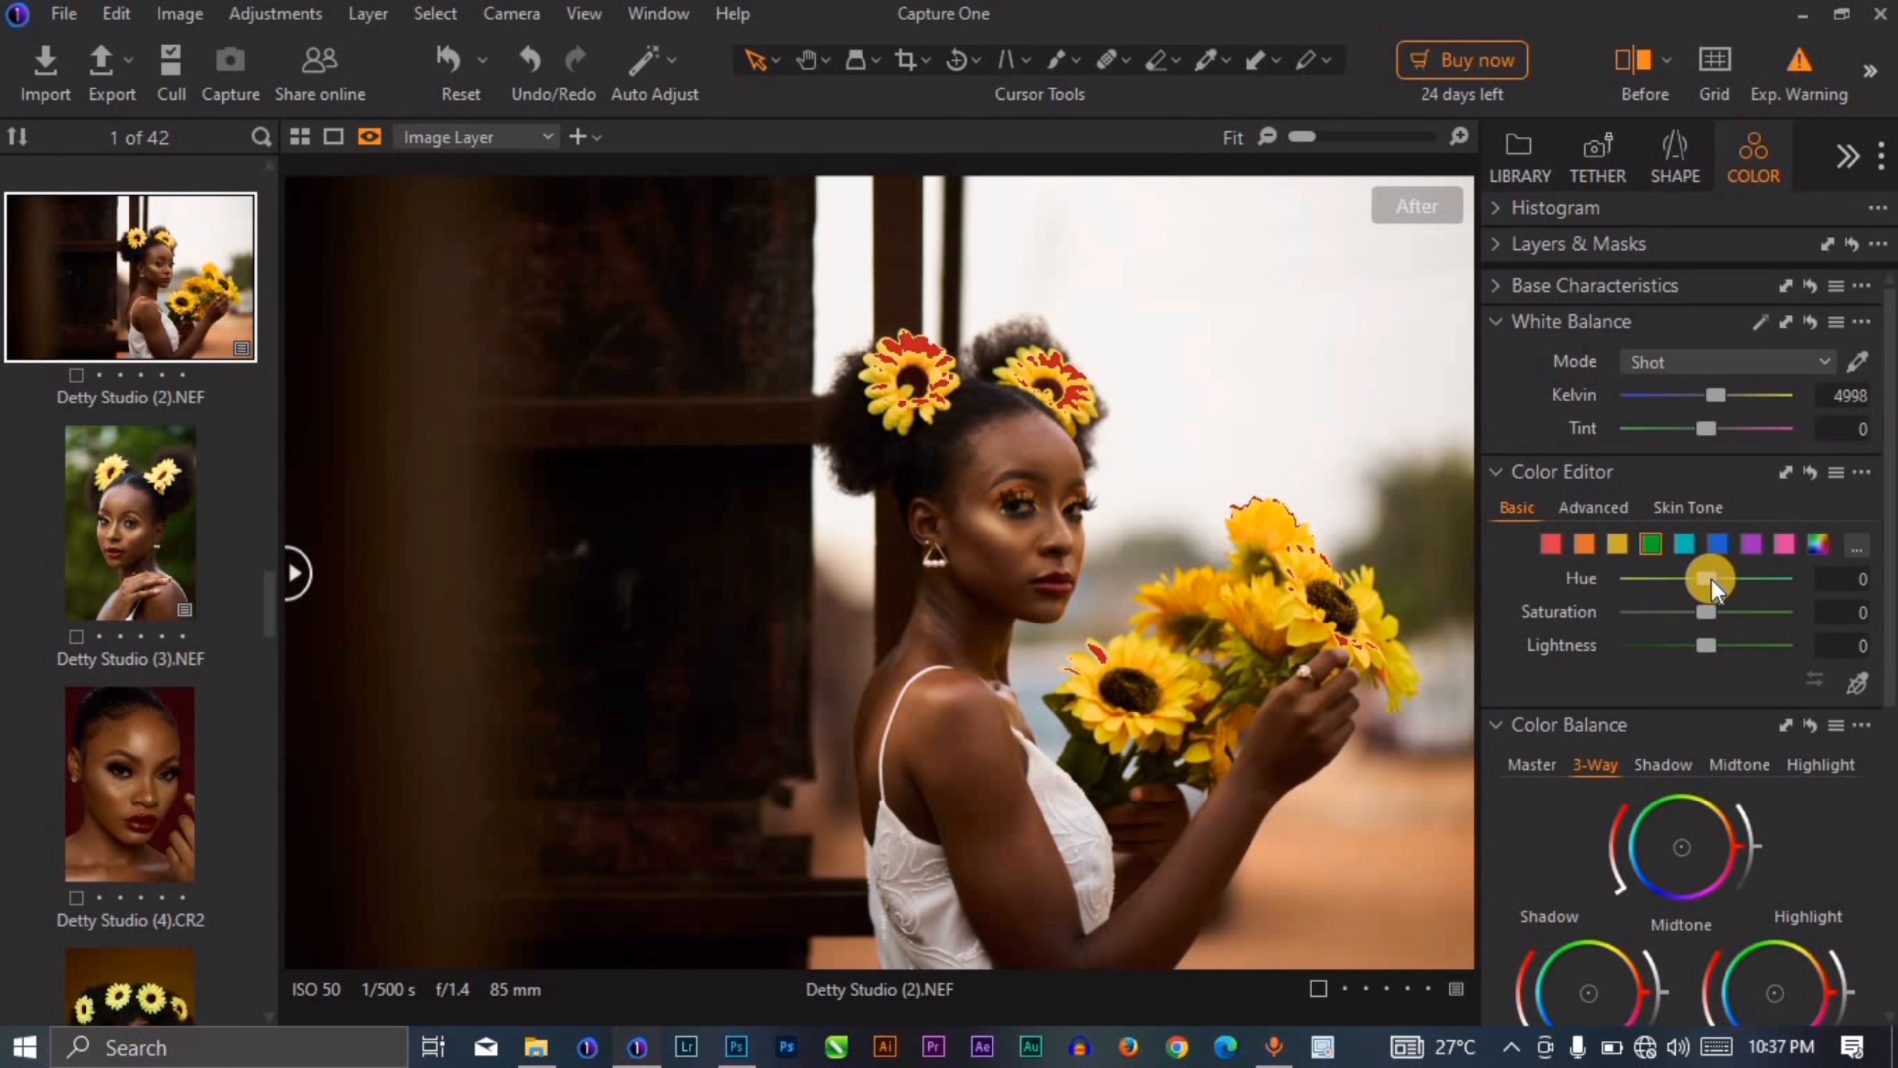
pyautogui.moveTo(1711, 578); pyautogui.dragTo(1720, 579)
pyautogui.click(1694, 658)
pyautogui.moveTo(1701, 642); pyautogui.dragTo(1688, 643)
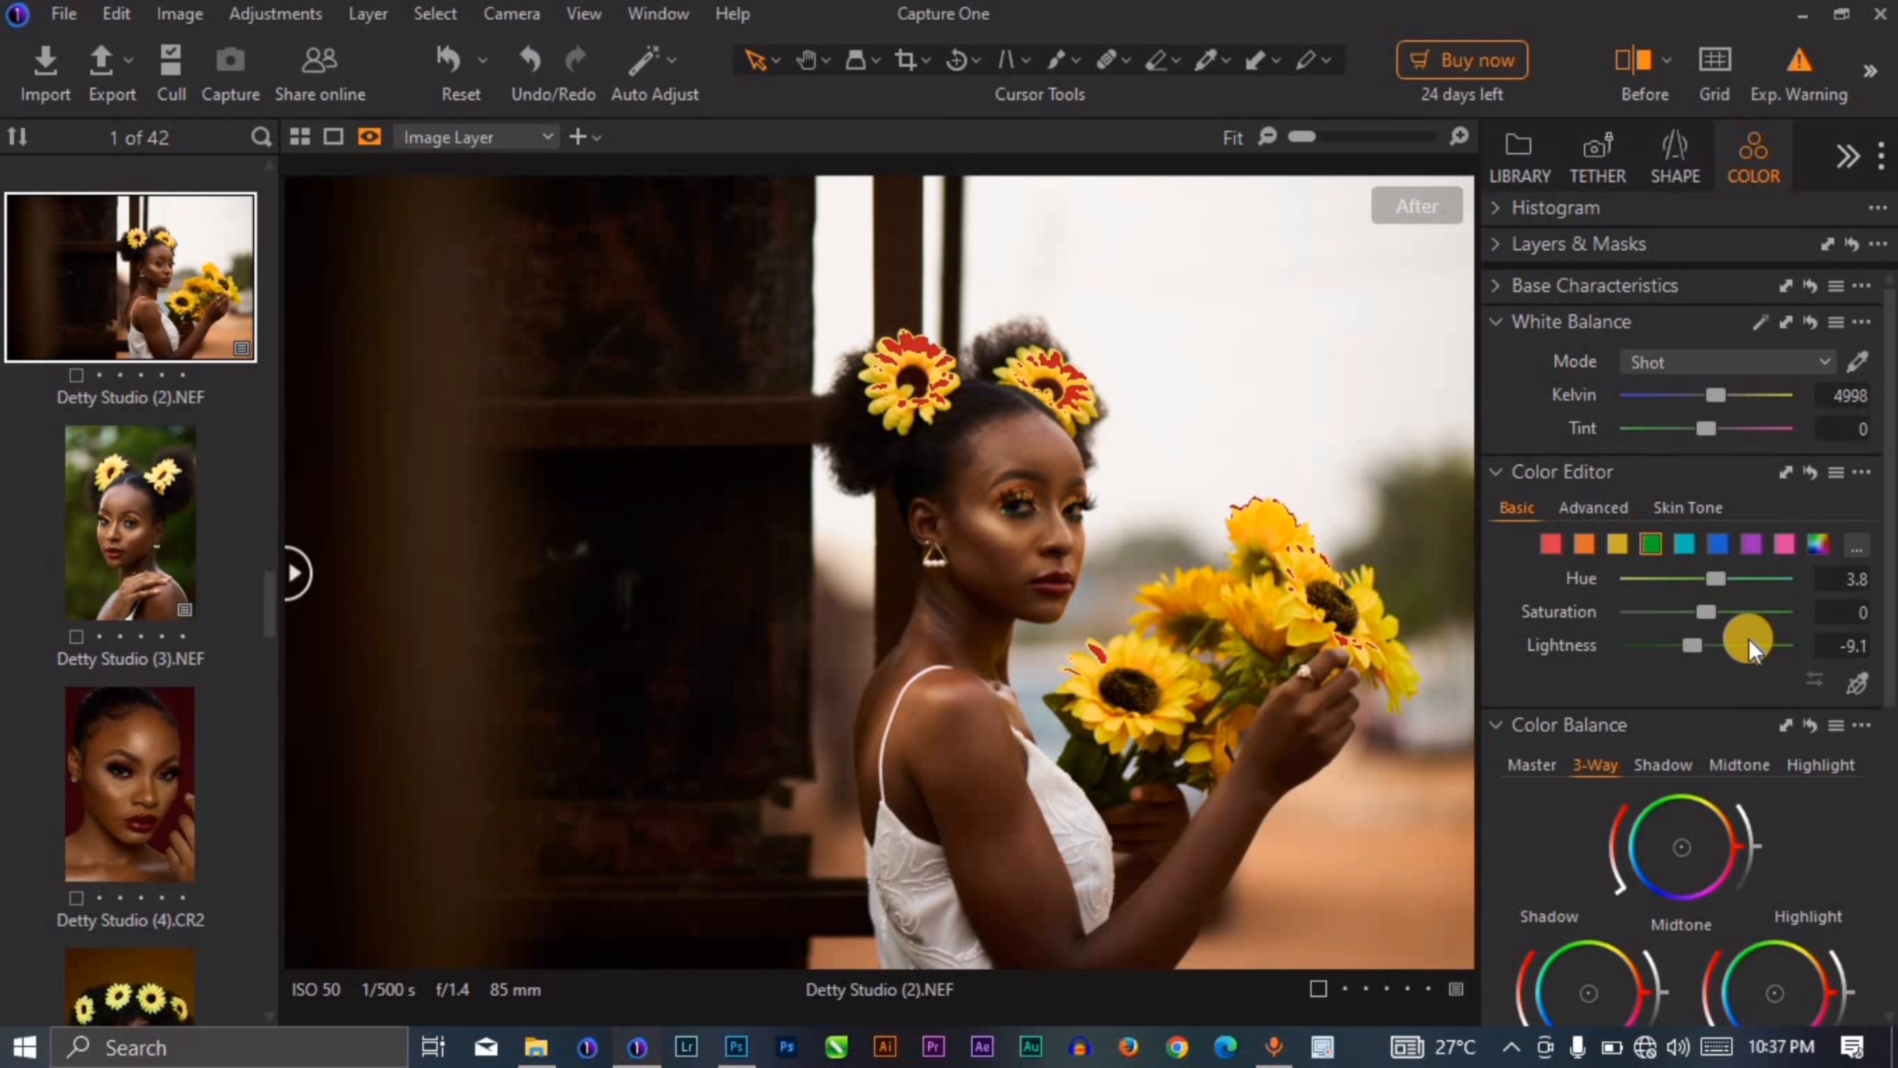
pyautogui.scroll(-7, 1823, 763)
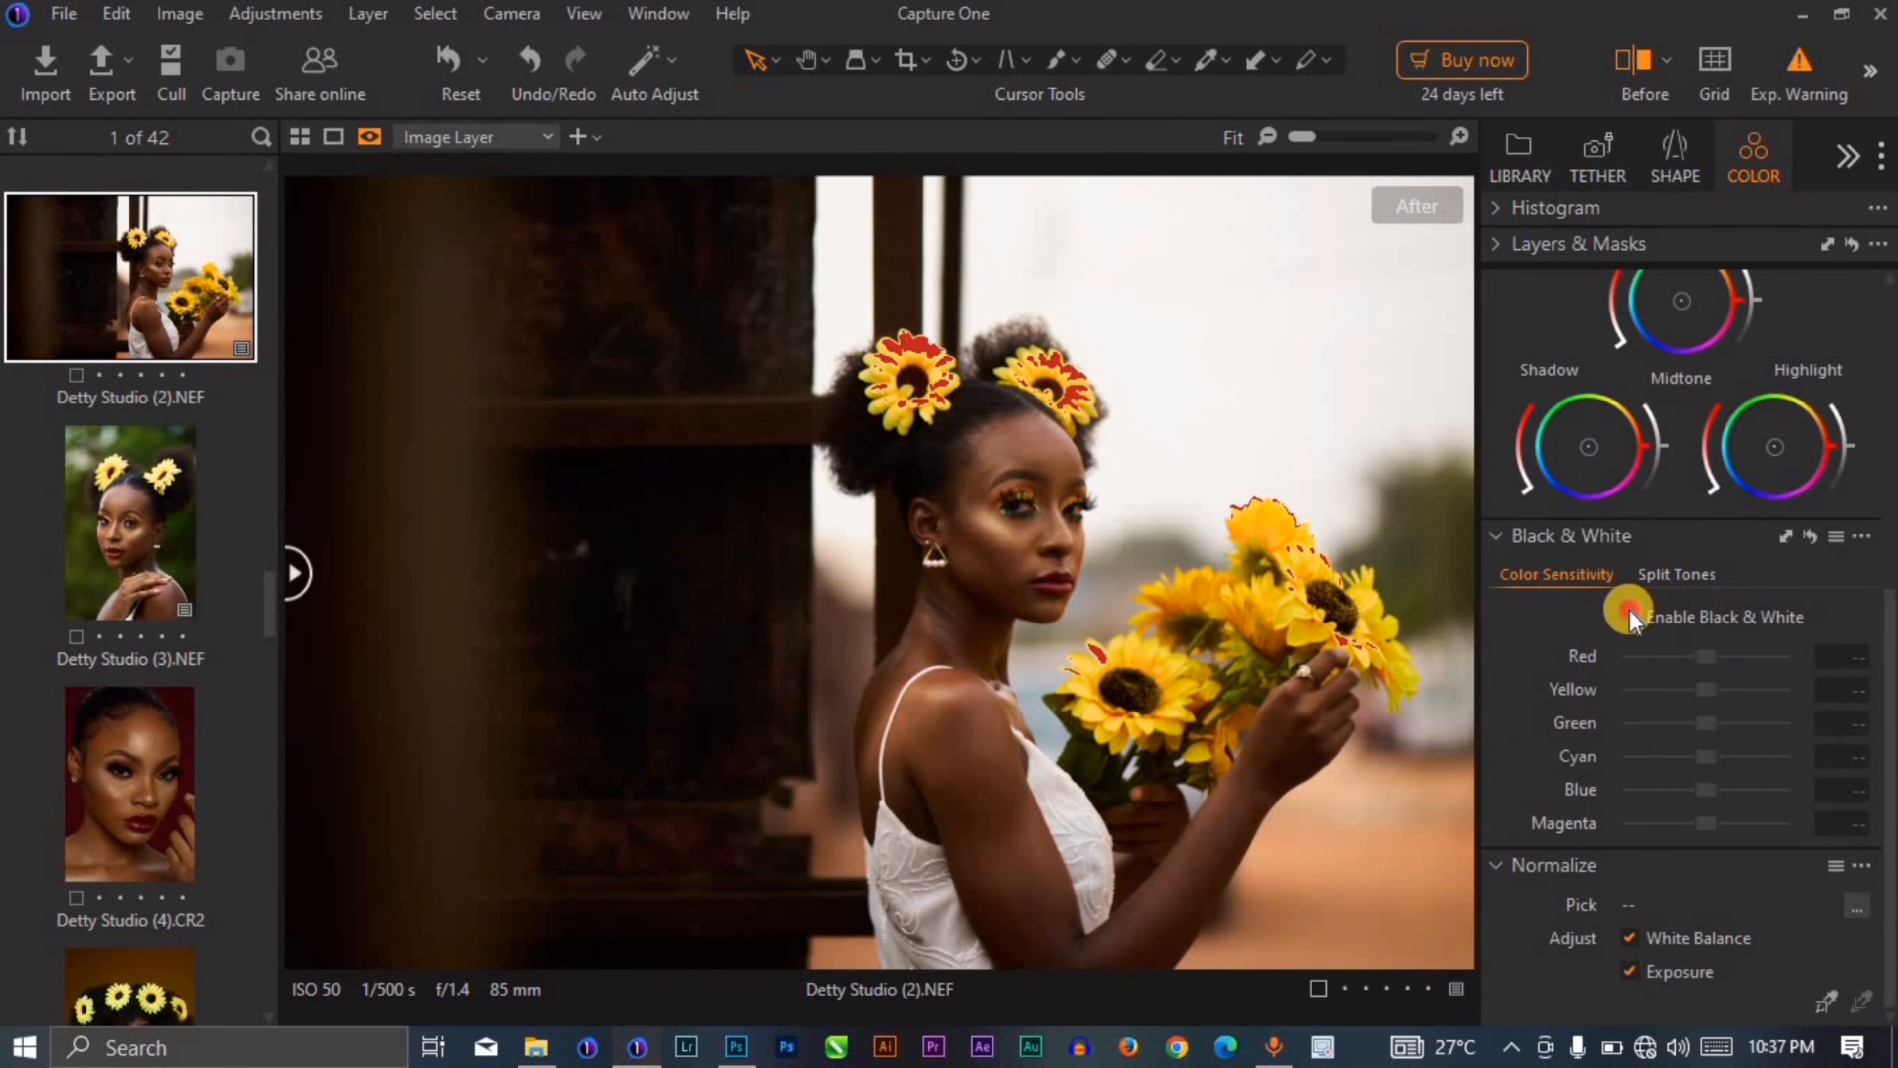
pyautogui.click(1628, 616)
pyautogui.click(1613, 642)
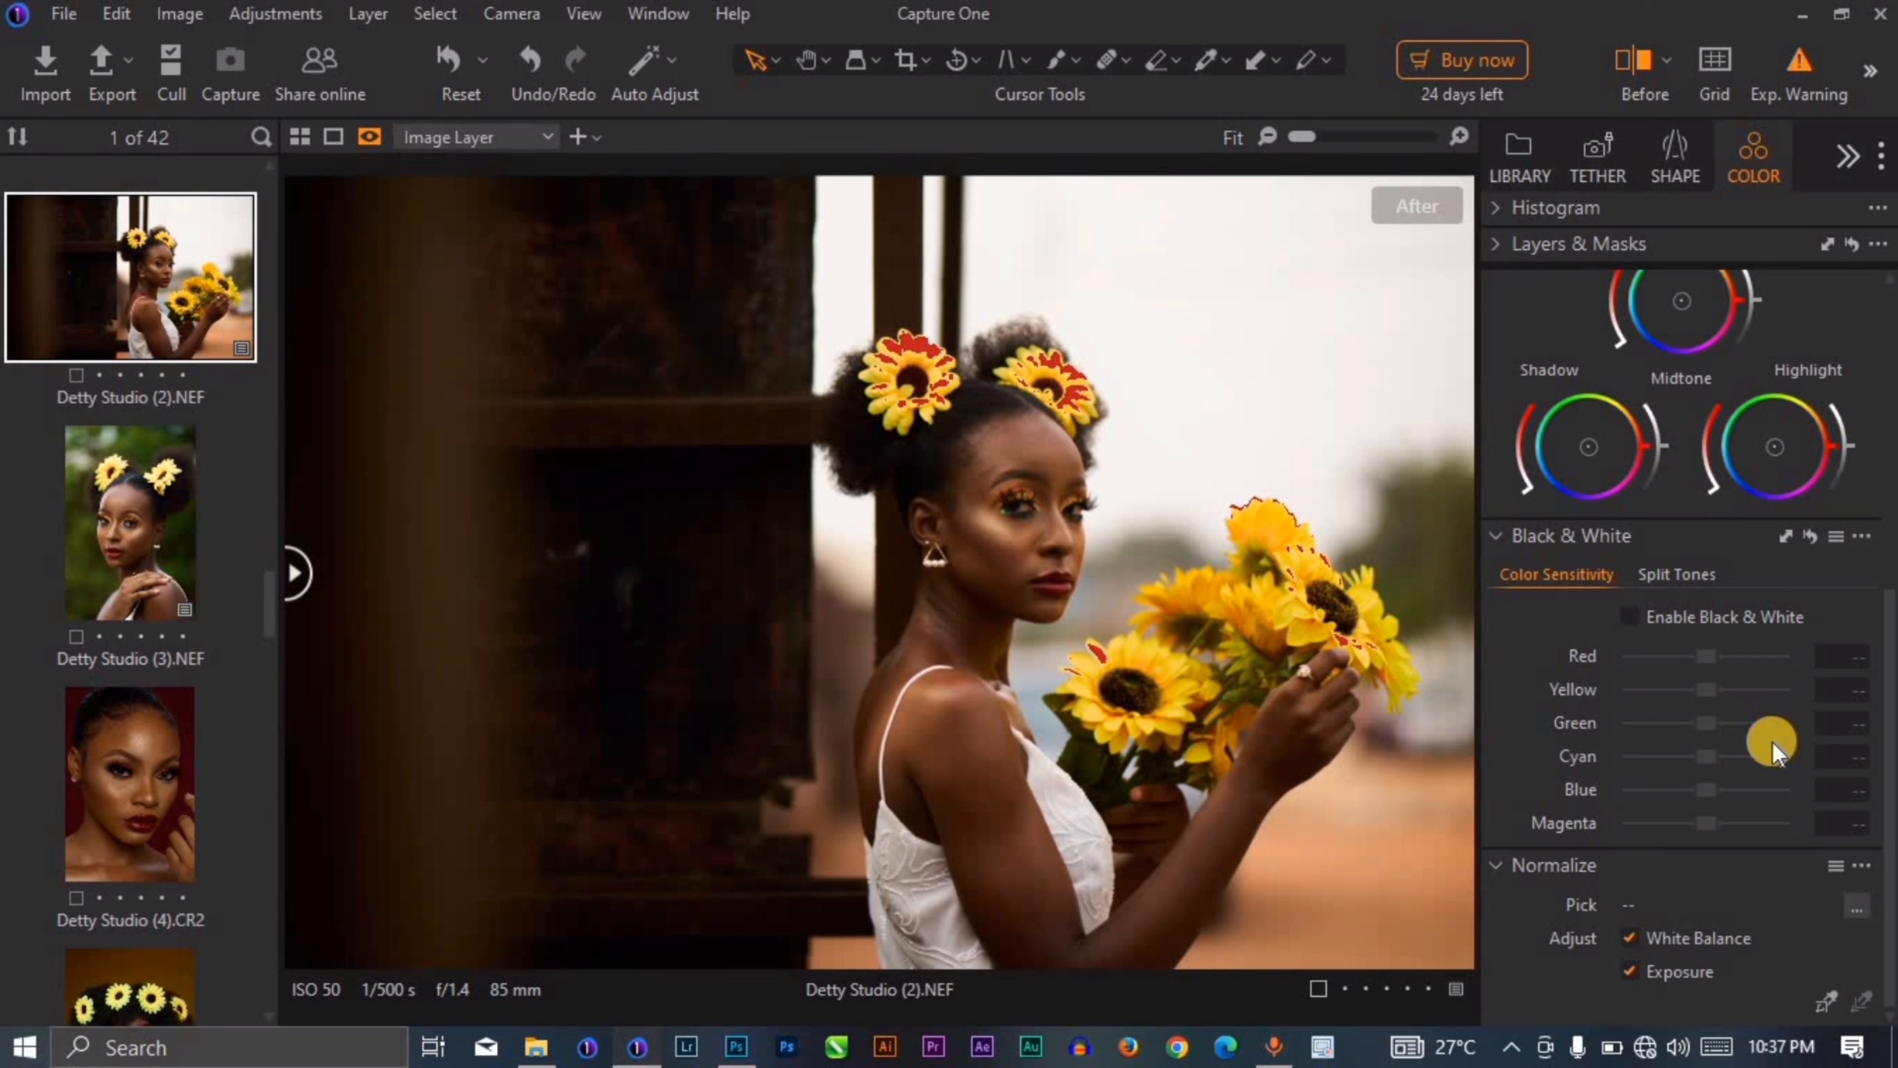
pyautogui.scroll(5, 1699, 702)
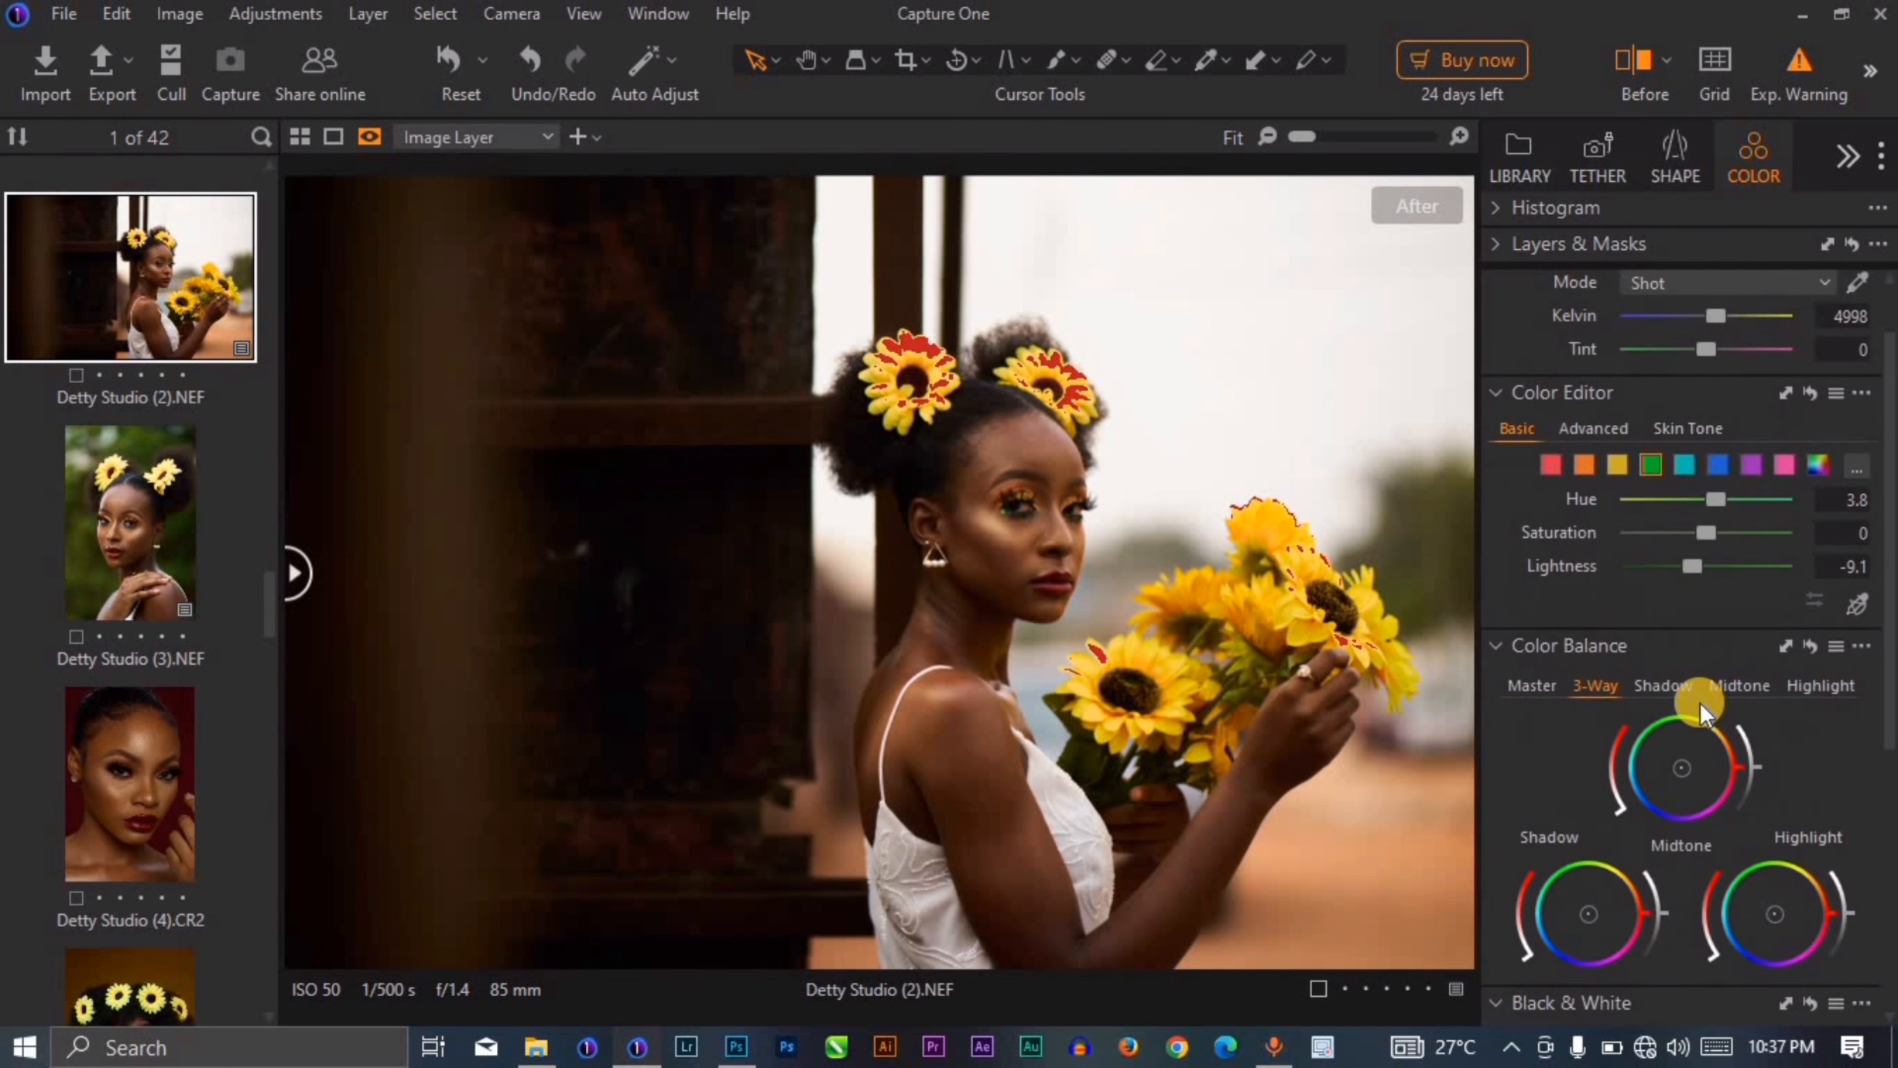
pyautogui.scroll(1, 1699, 702)
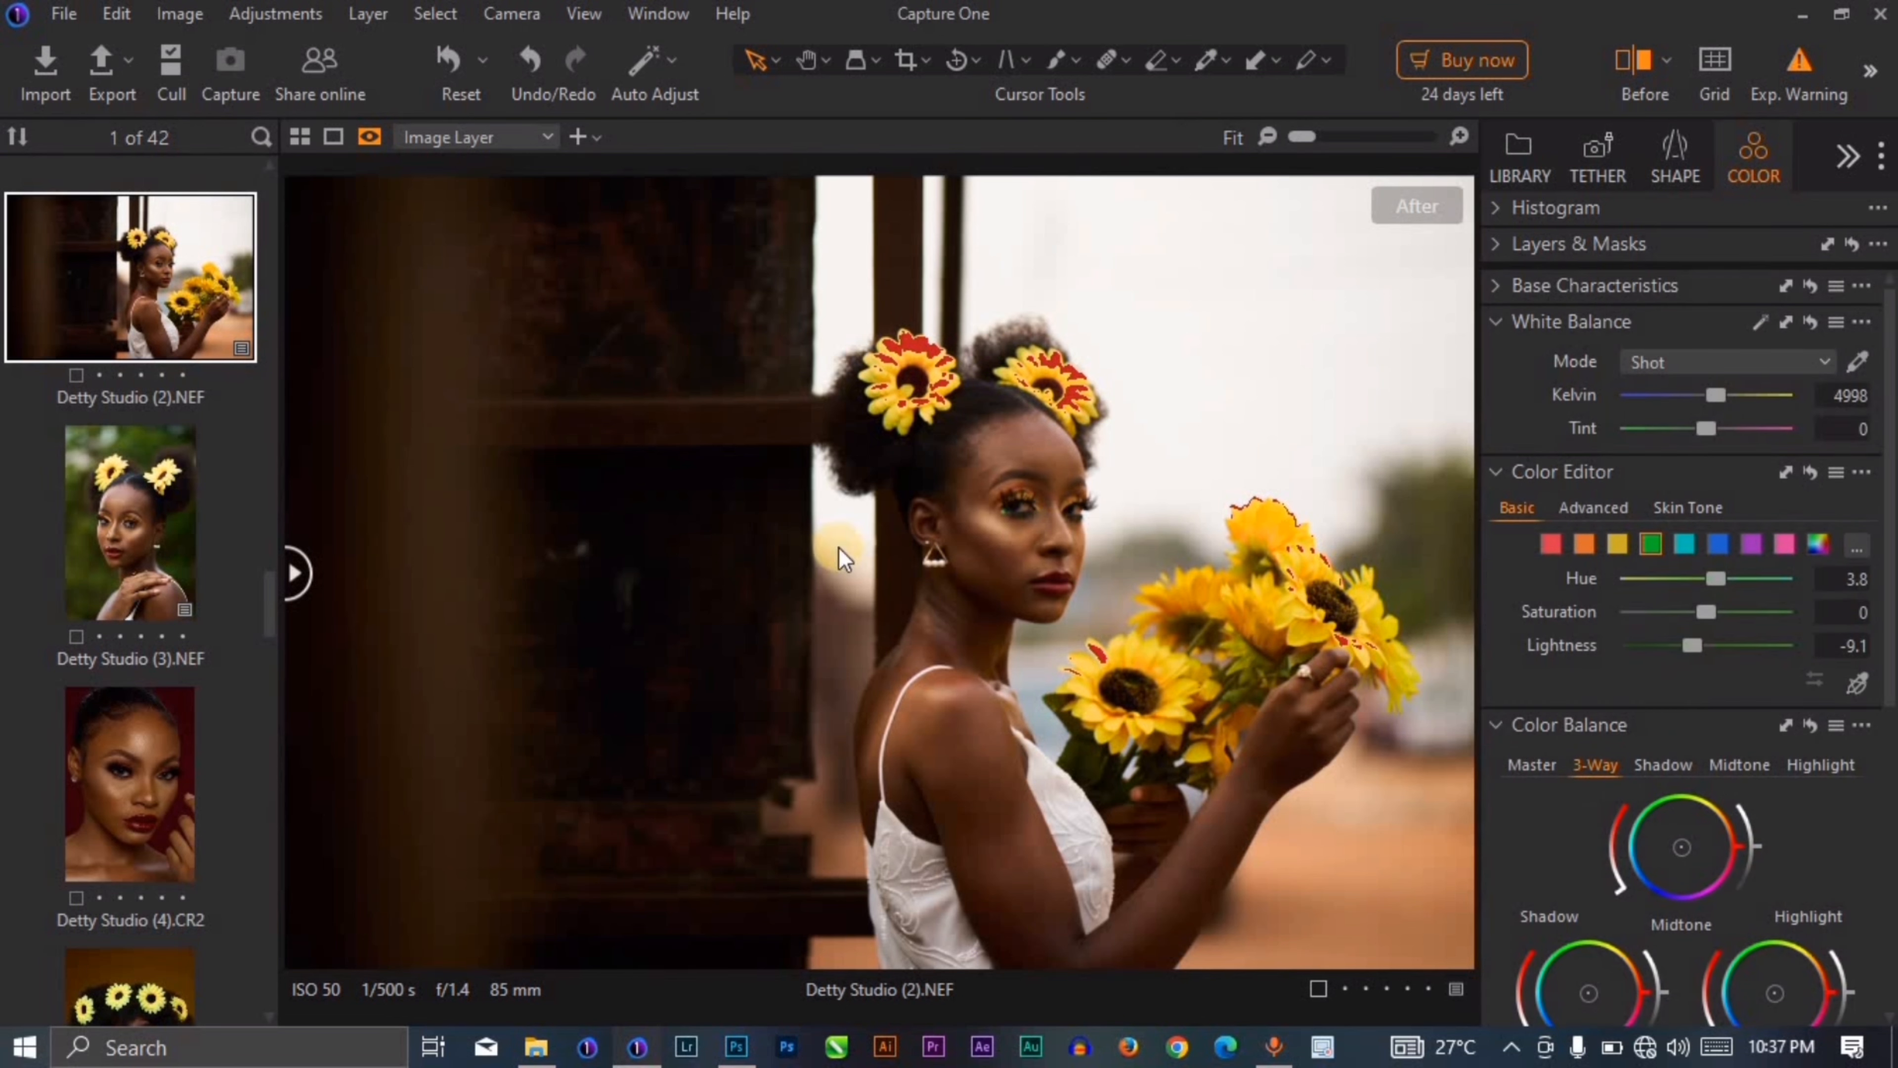
# Step: Check the yellow and green color edits against the original sunflower photo with the Before/After divider
pyautogui.moveTo(292, 575); pyautogui.dragTo(15, 568)
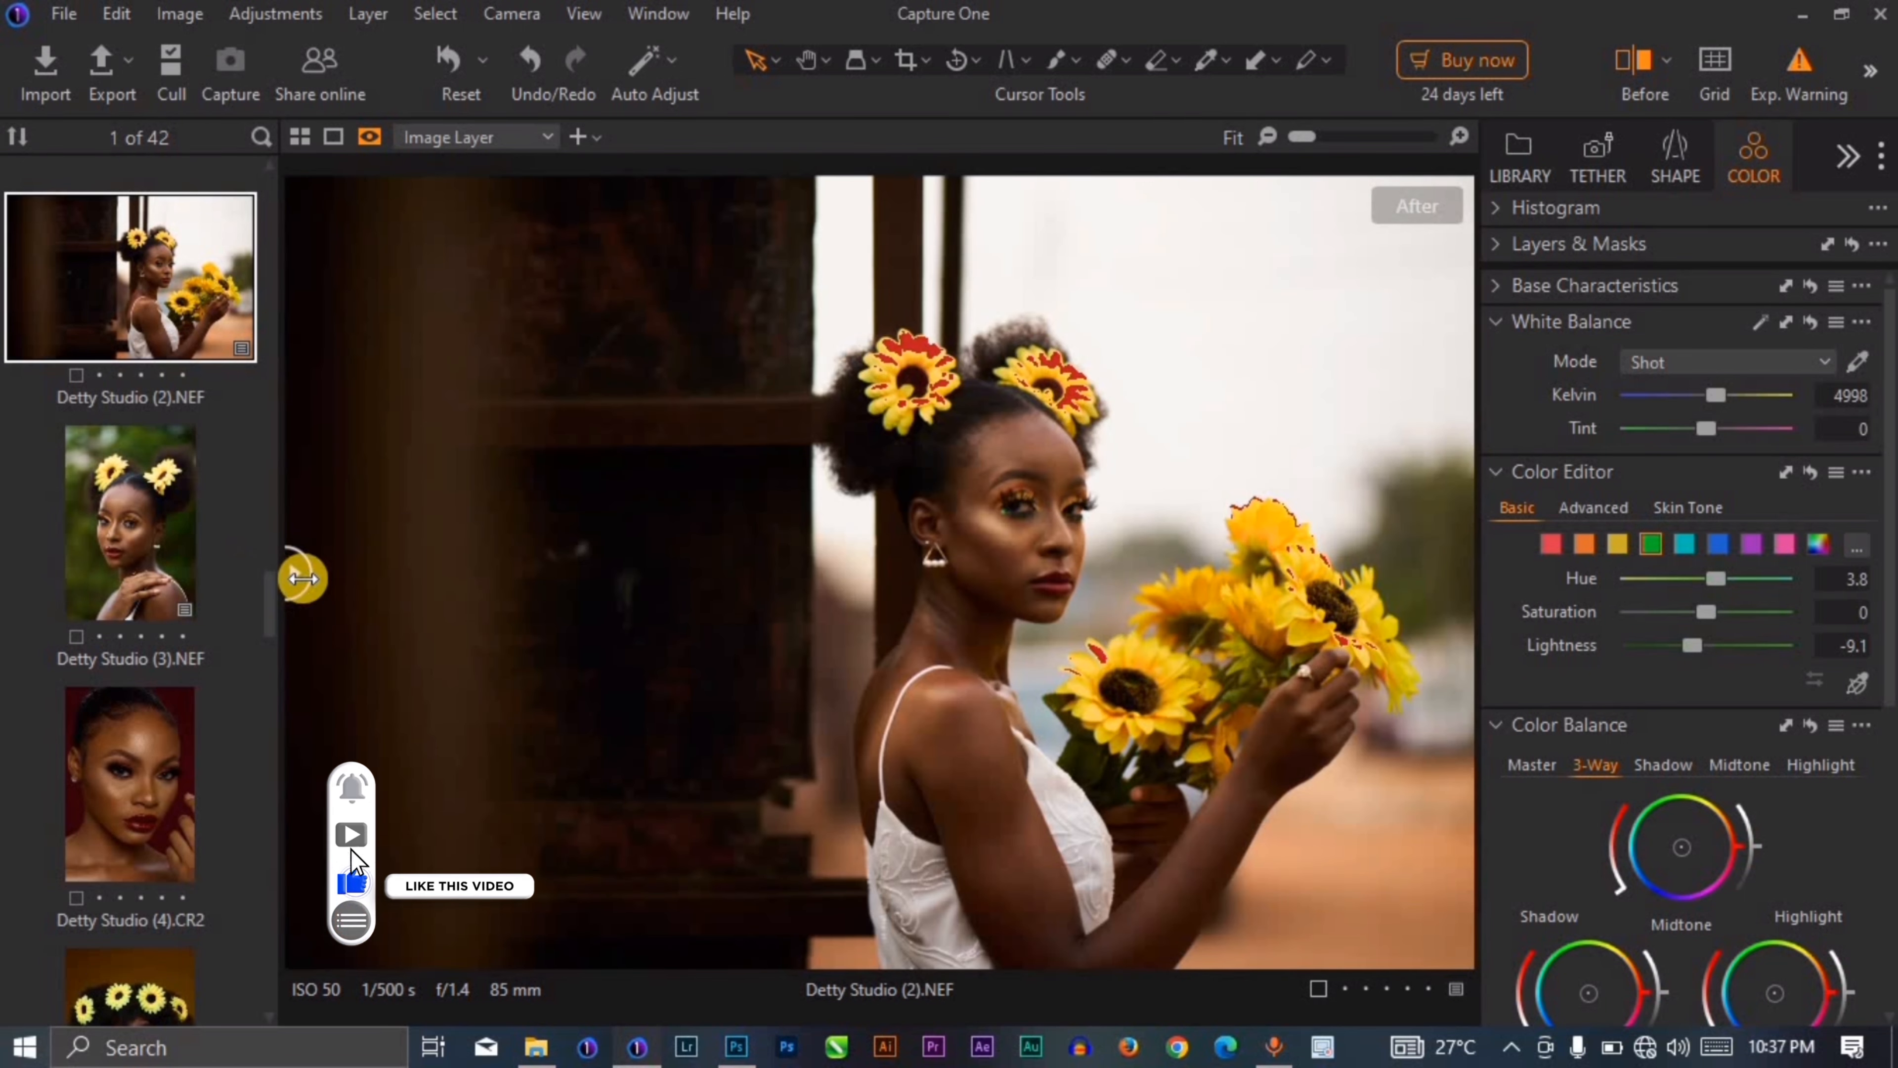
pyautogui.moveTo(307, 577)
pyautogui.mouseDown()
pyautogui.moveTo(1465, 576)
pyautogui.moveTo(291, 571)
pyautogui.mouseUp()
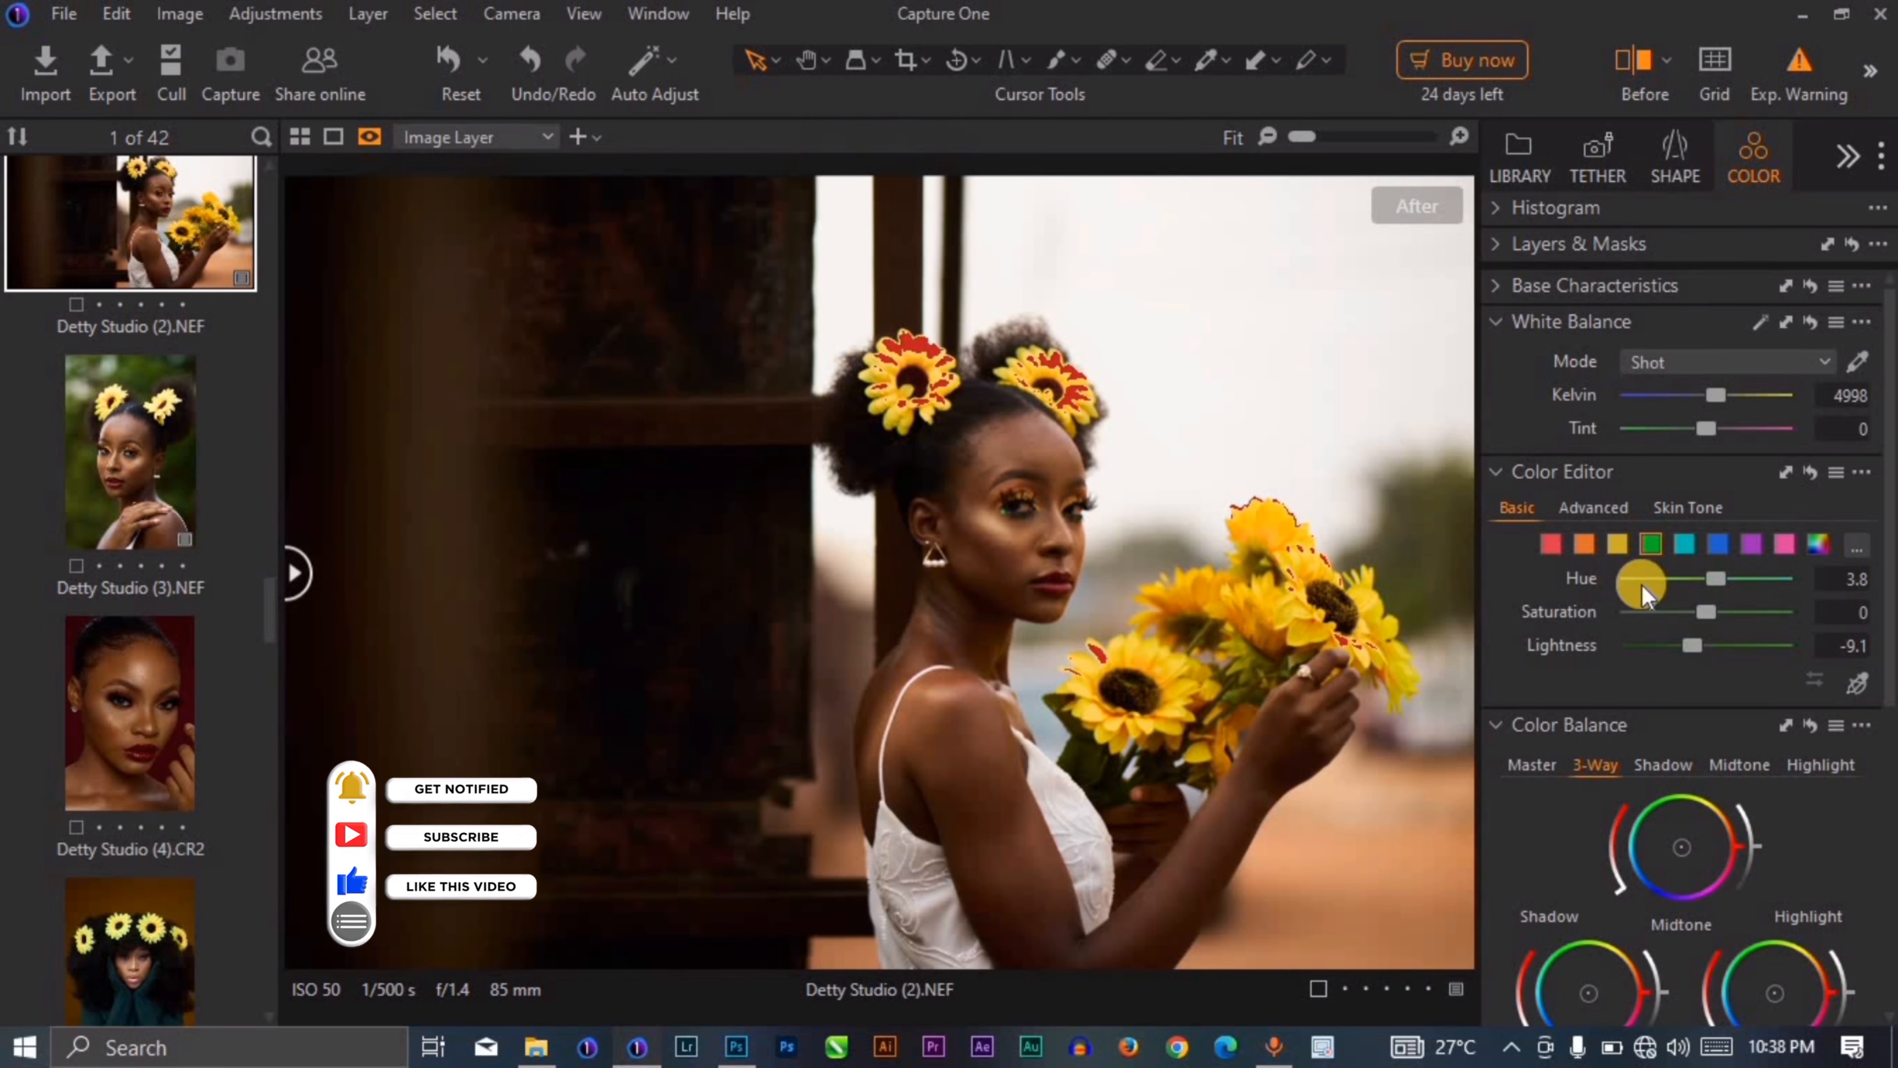
pyautogui.moveTo(296, 577)
pyautogui.mouseDown()
pyautogui.moveTo(1644, 602)
pyautogui.moveTo(1461, 581)
pyautogui.moveTo(292, 572)
pyautogui.mouseUp()
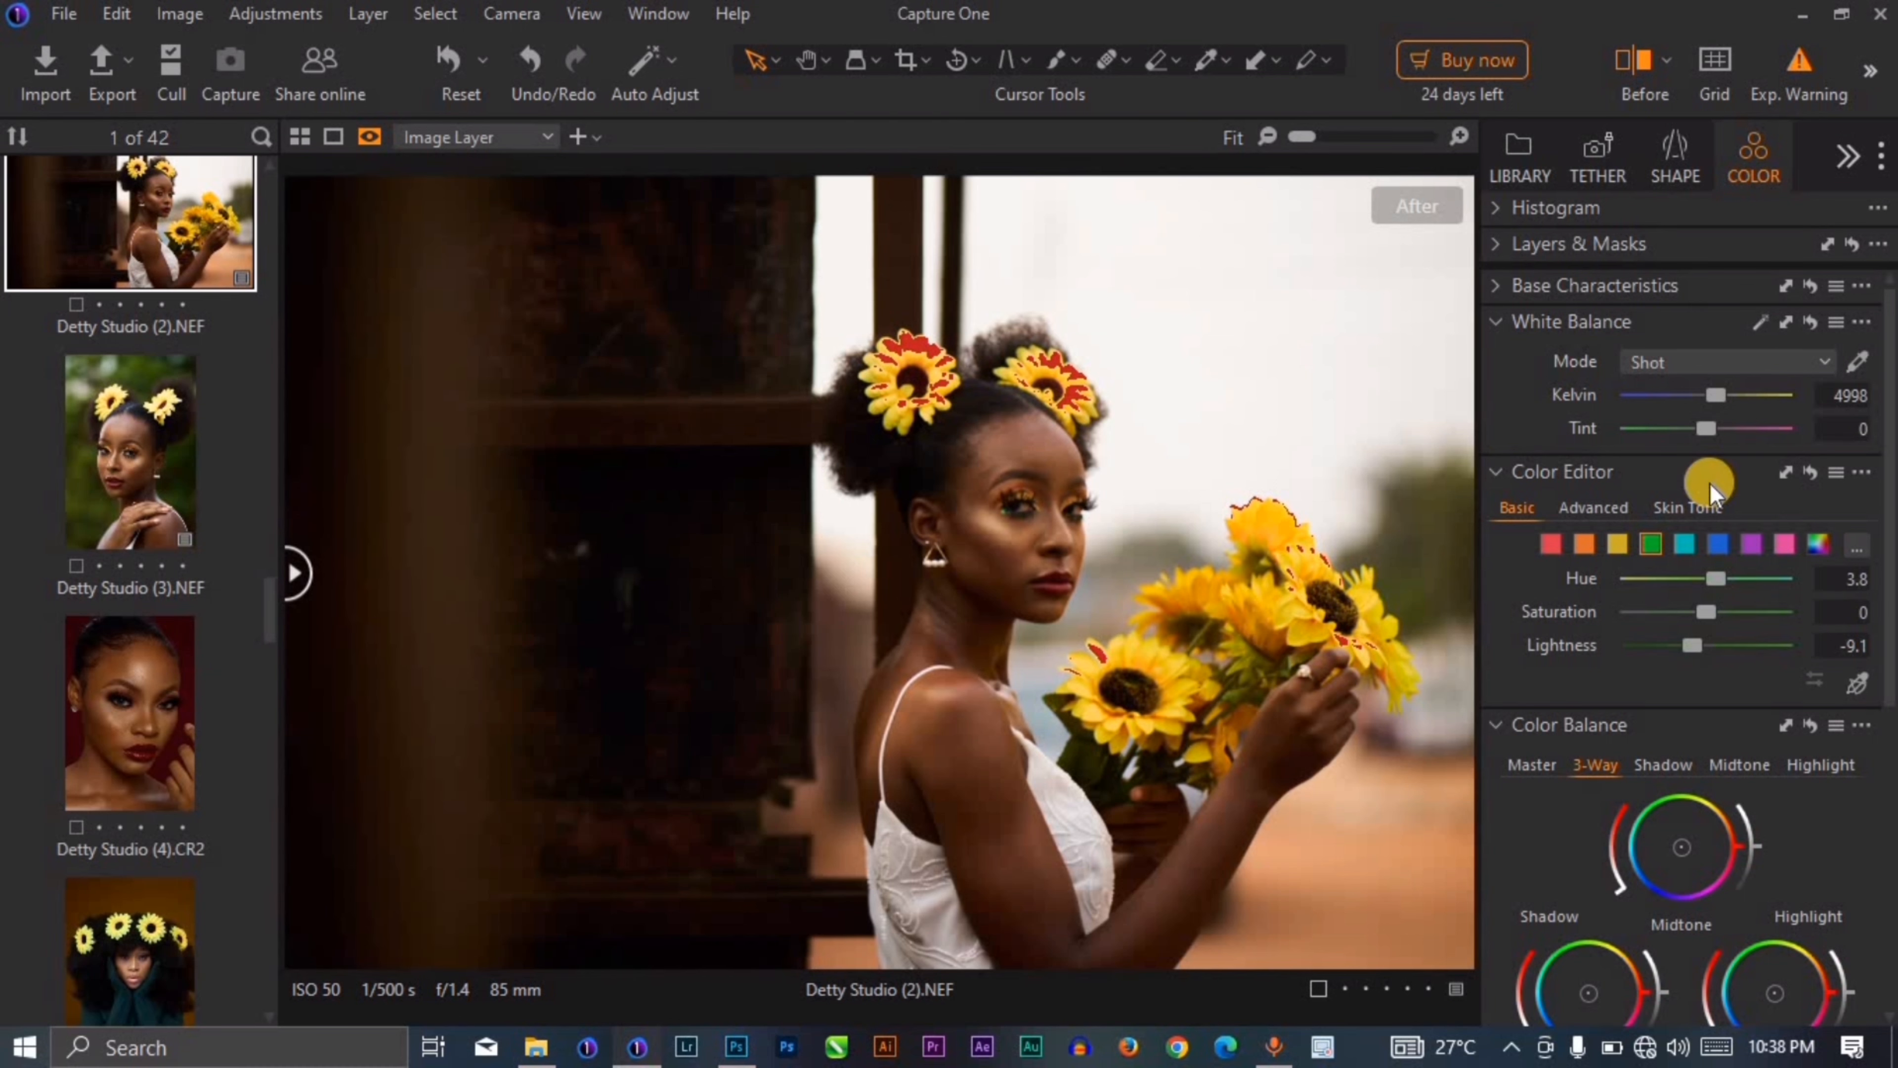
# Step: Set the hue of the red range in the Color Editor to 1.6
pyautogui.scroll(-1, 1679, 557)
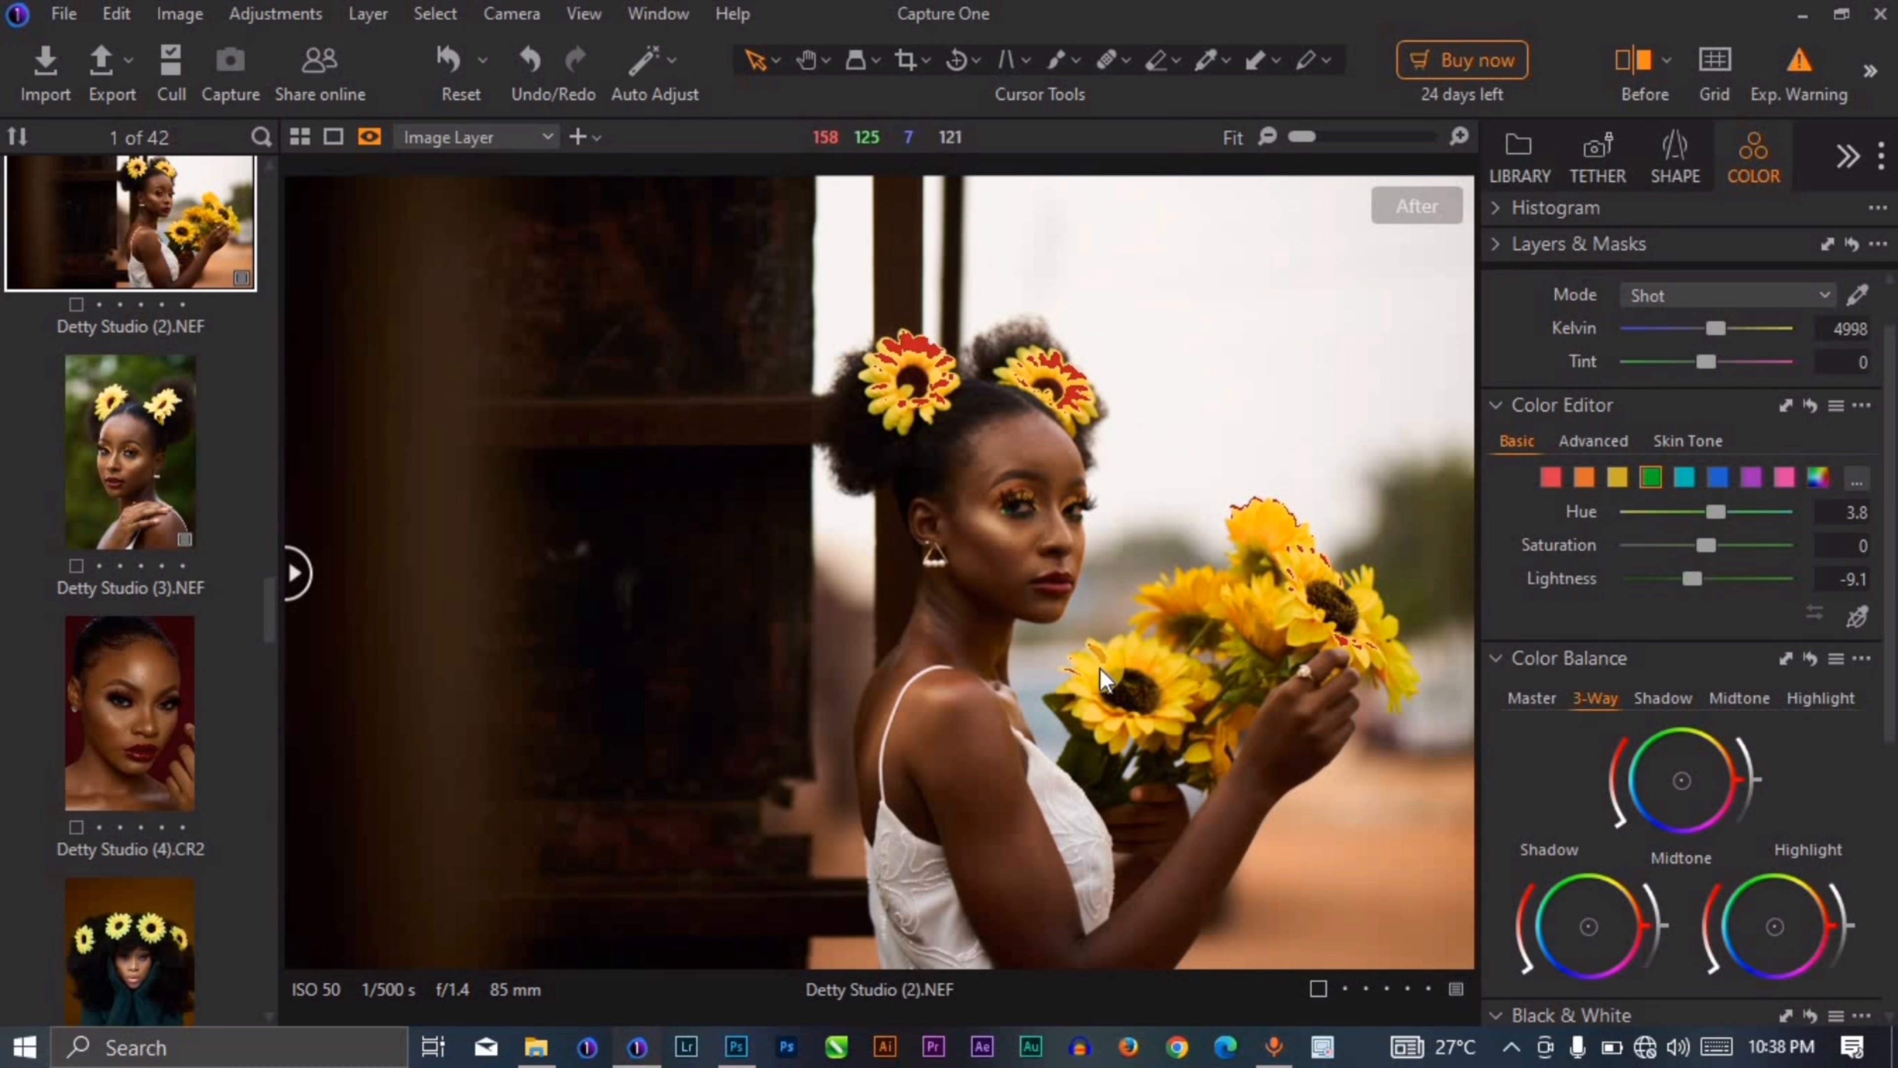
pyautogui.click(1551, 476)
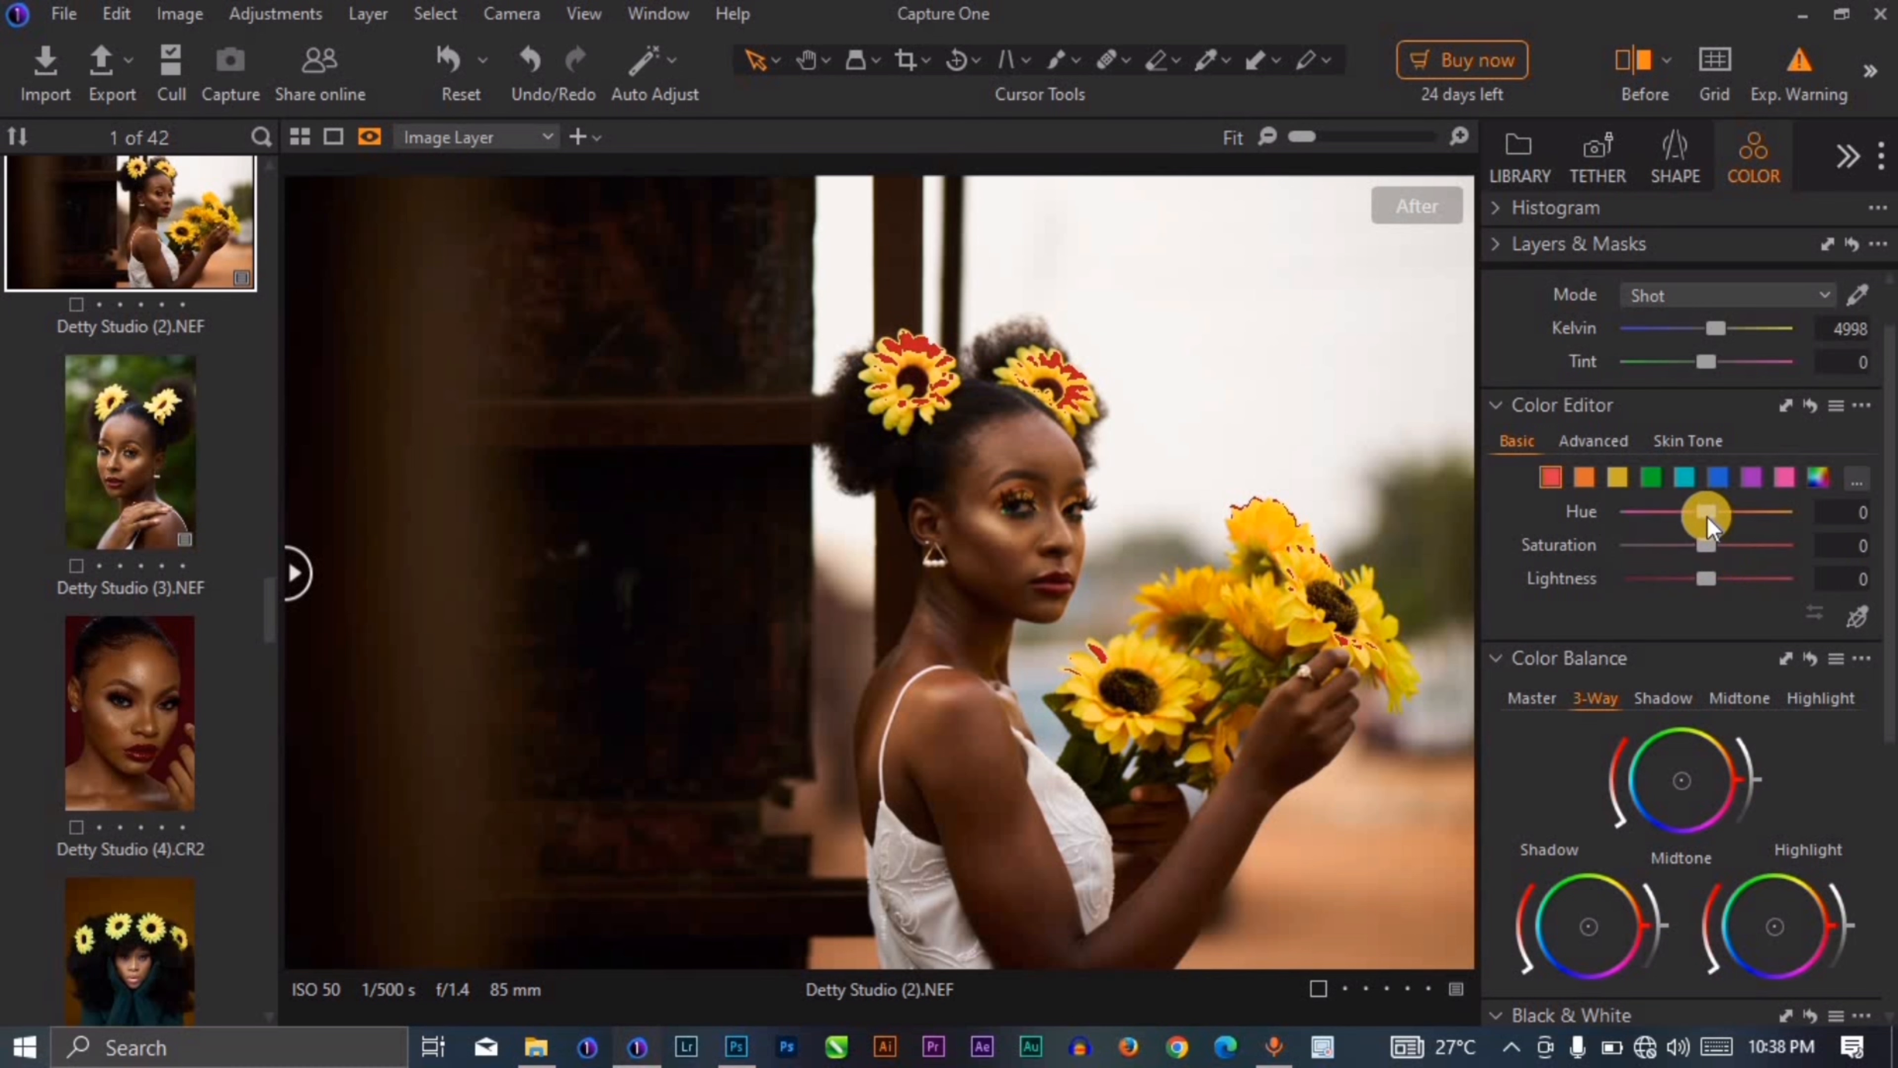
pyautogui.moveTo(1707, 517); pyautogui.dragTo(1710, 515)
# Step: Return to the exposure adjustments and raise the photo's overall saturation to 7
pyautogui.scroll(2, 1717, 276)
pyautogui.click(1848, 156)
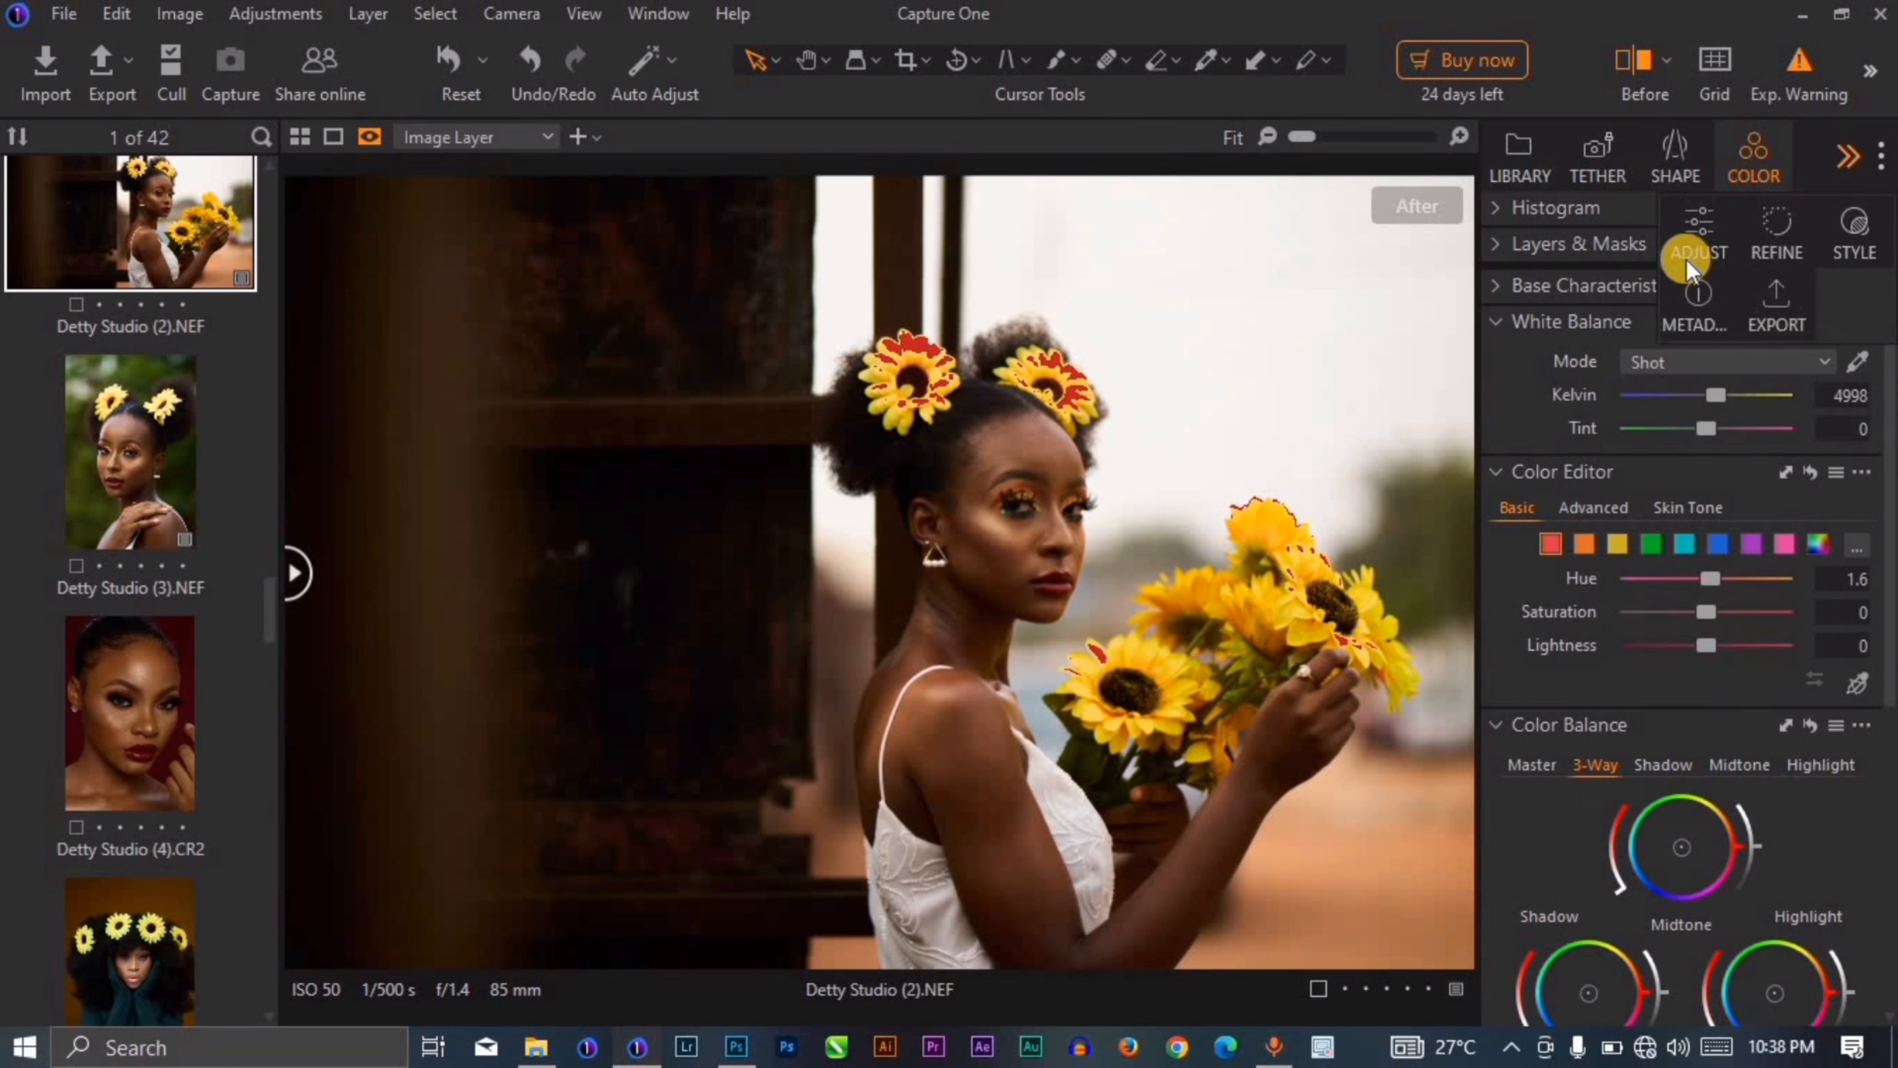
pyautogui.click(1690, 247)
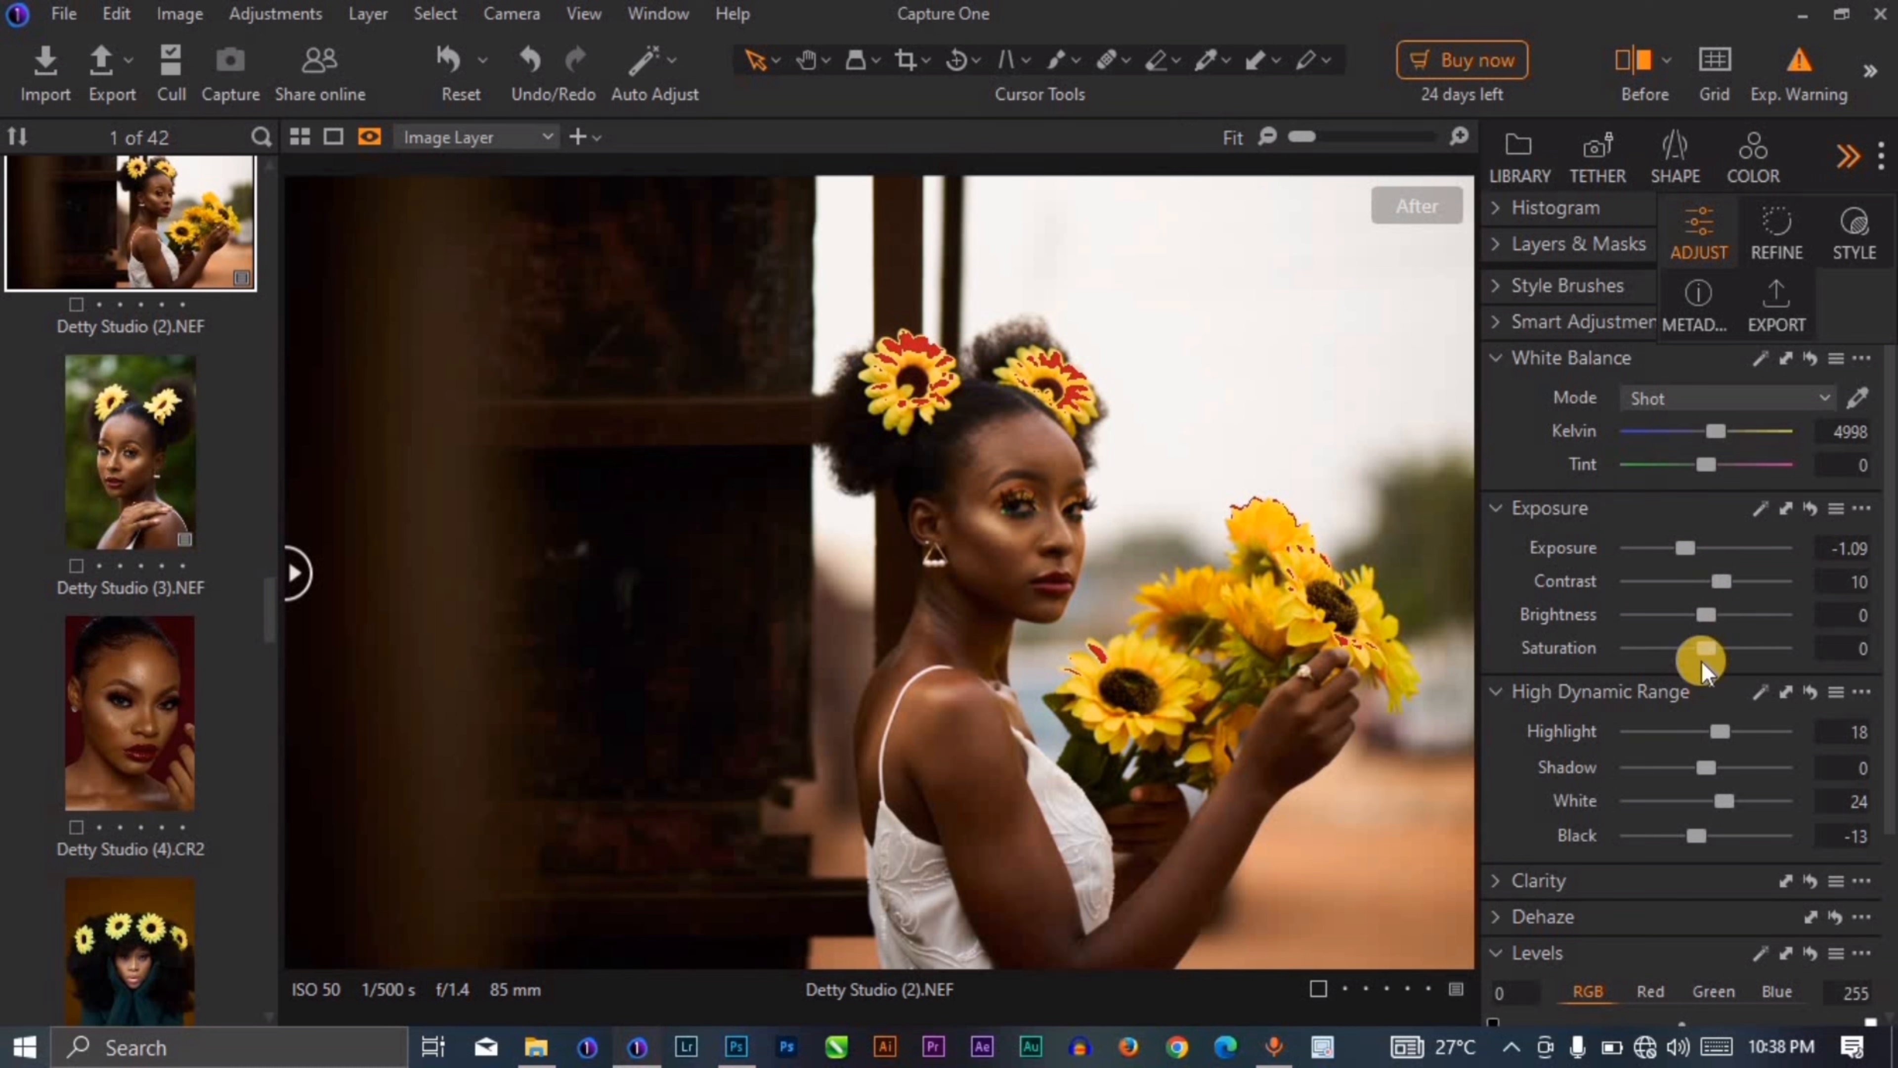
pyautogui.moveTo(1707, 651); pyautogui.dragTo(1714, 651)
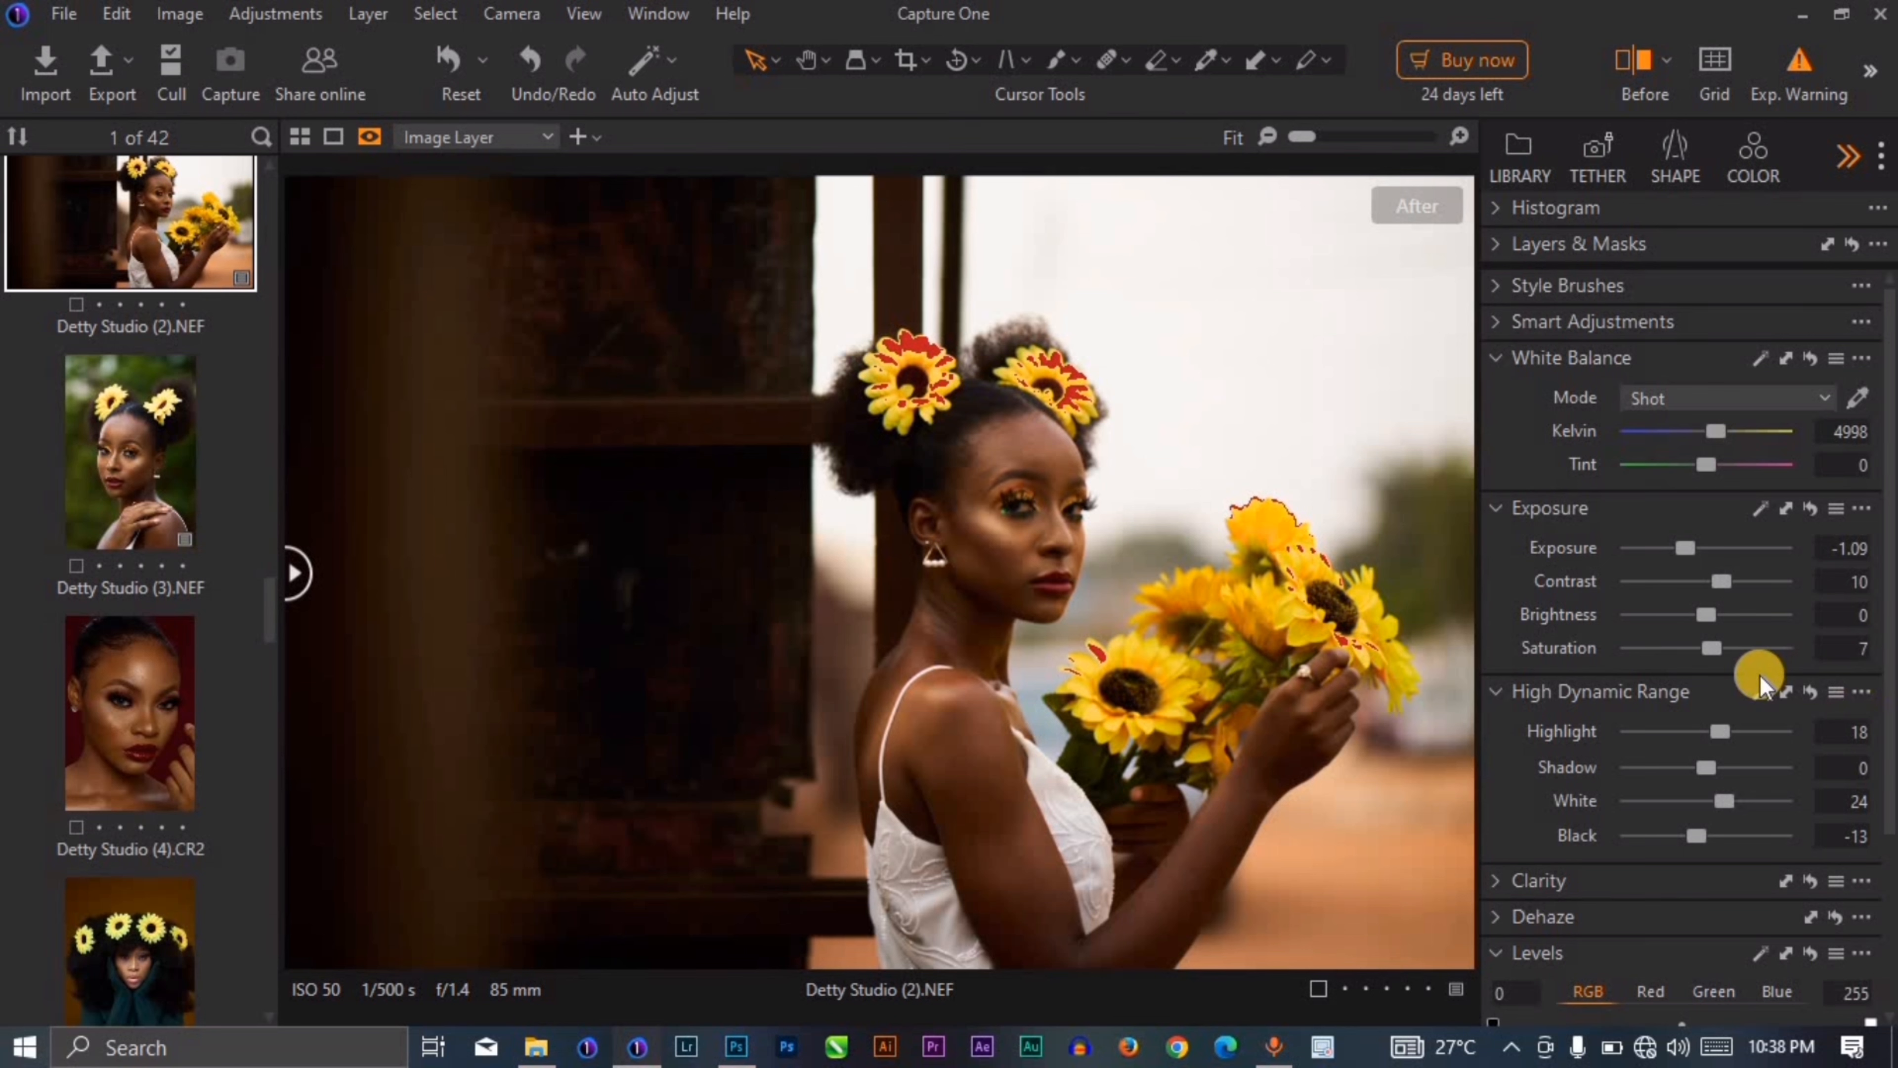
# Step: Sweep the Before/After divider across the full width of the sunflower photo and back to compare the grade with the original
pyautogui.moveTo(292, 575); pyautogui.dragTo(1461, 573)
pyautogui.moveTo(1246, 590); pyautogui.dragTo(279, 619)
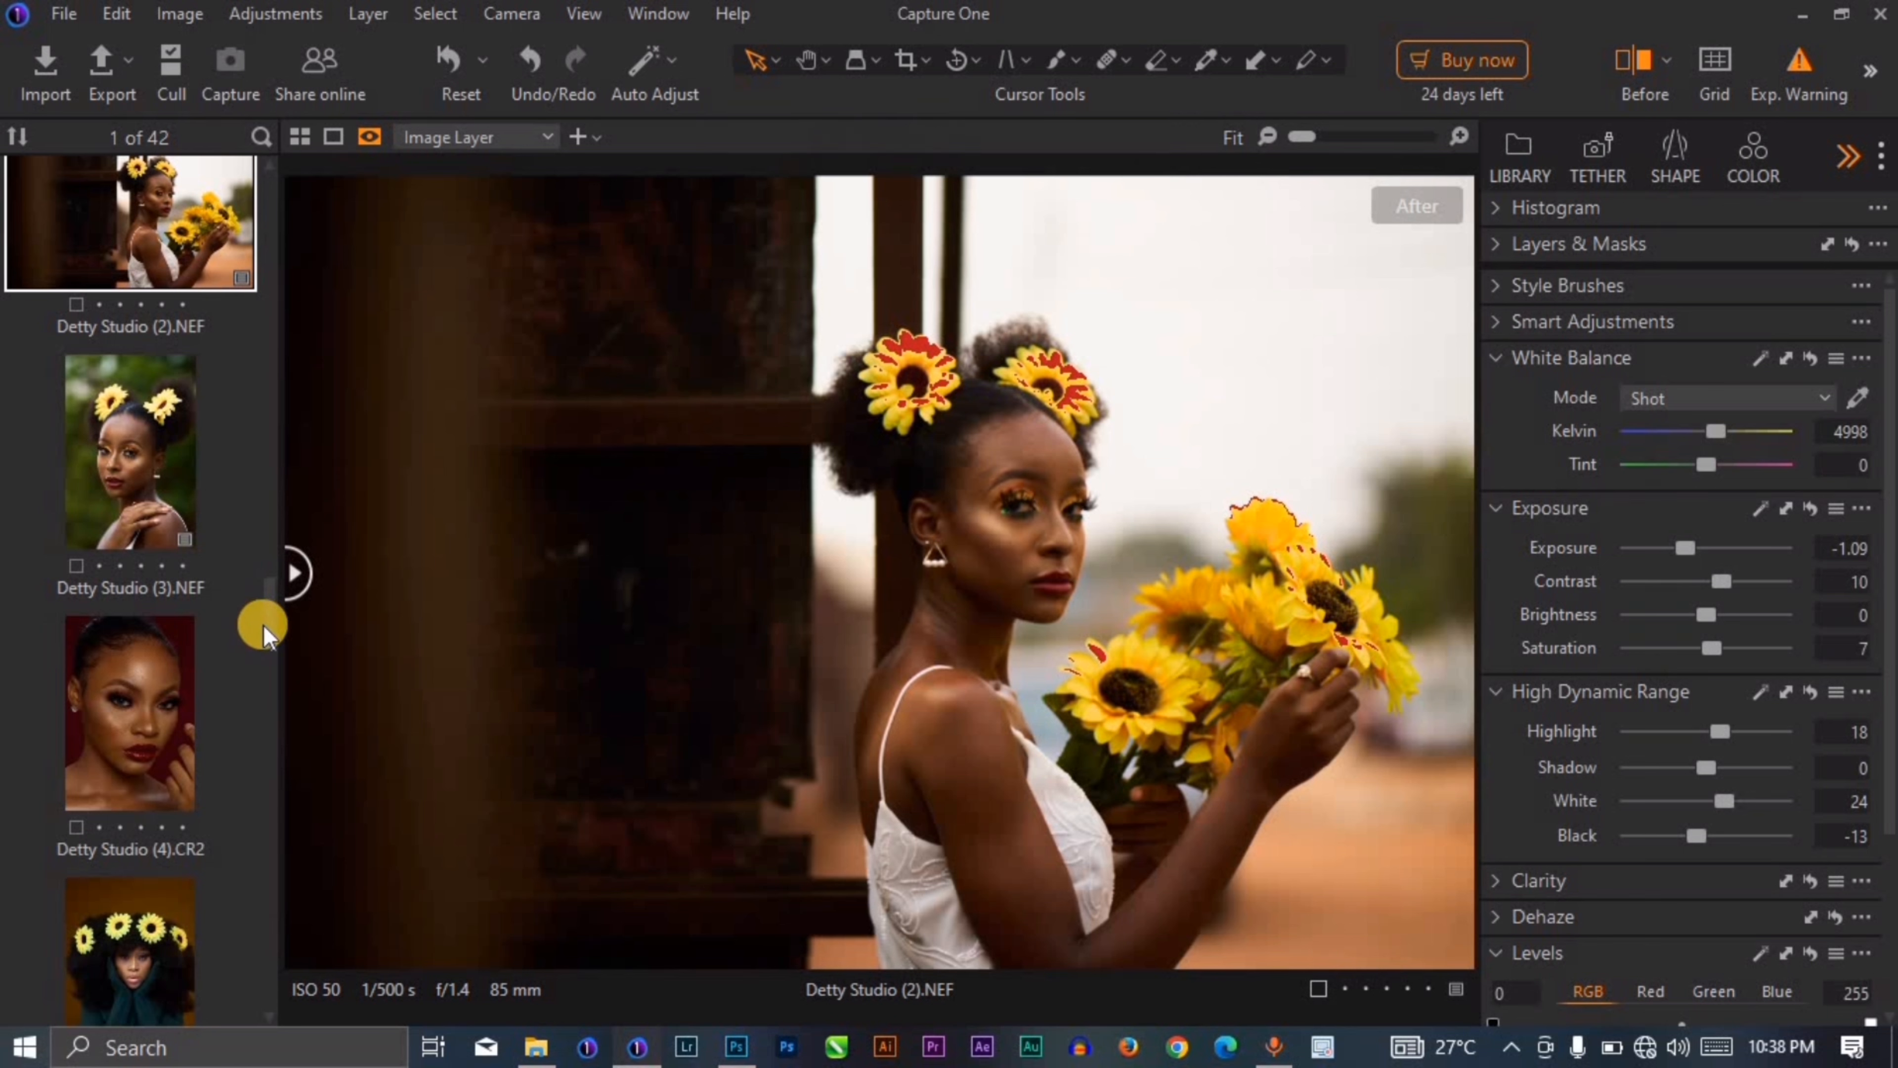
pyautogui.scroll(3, 268, 616)
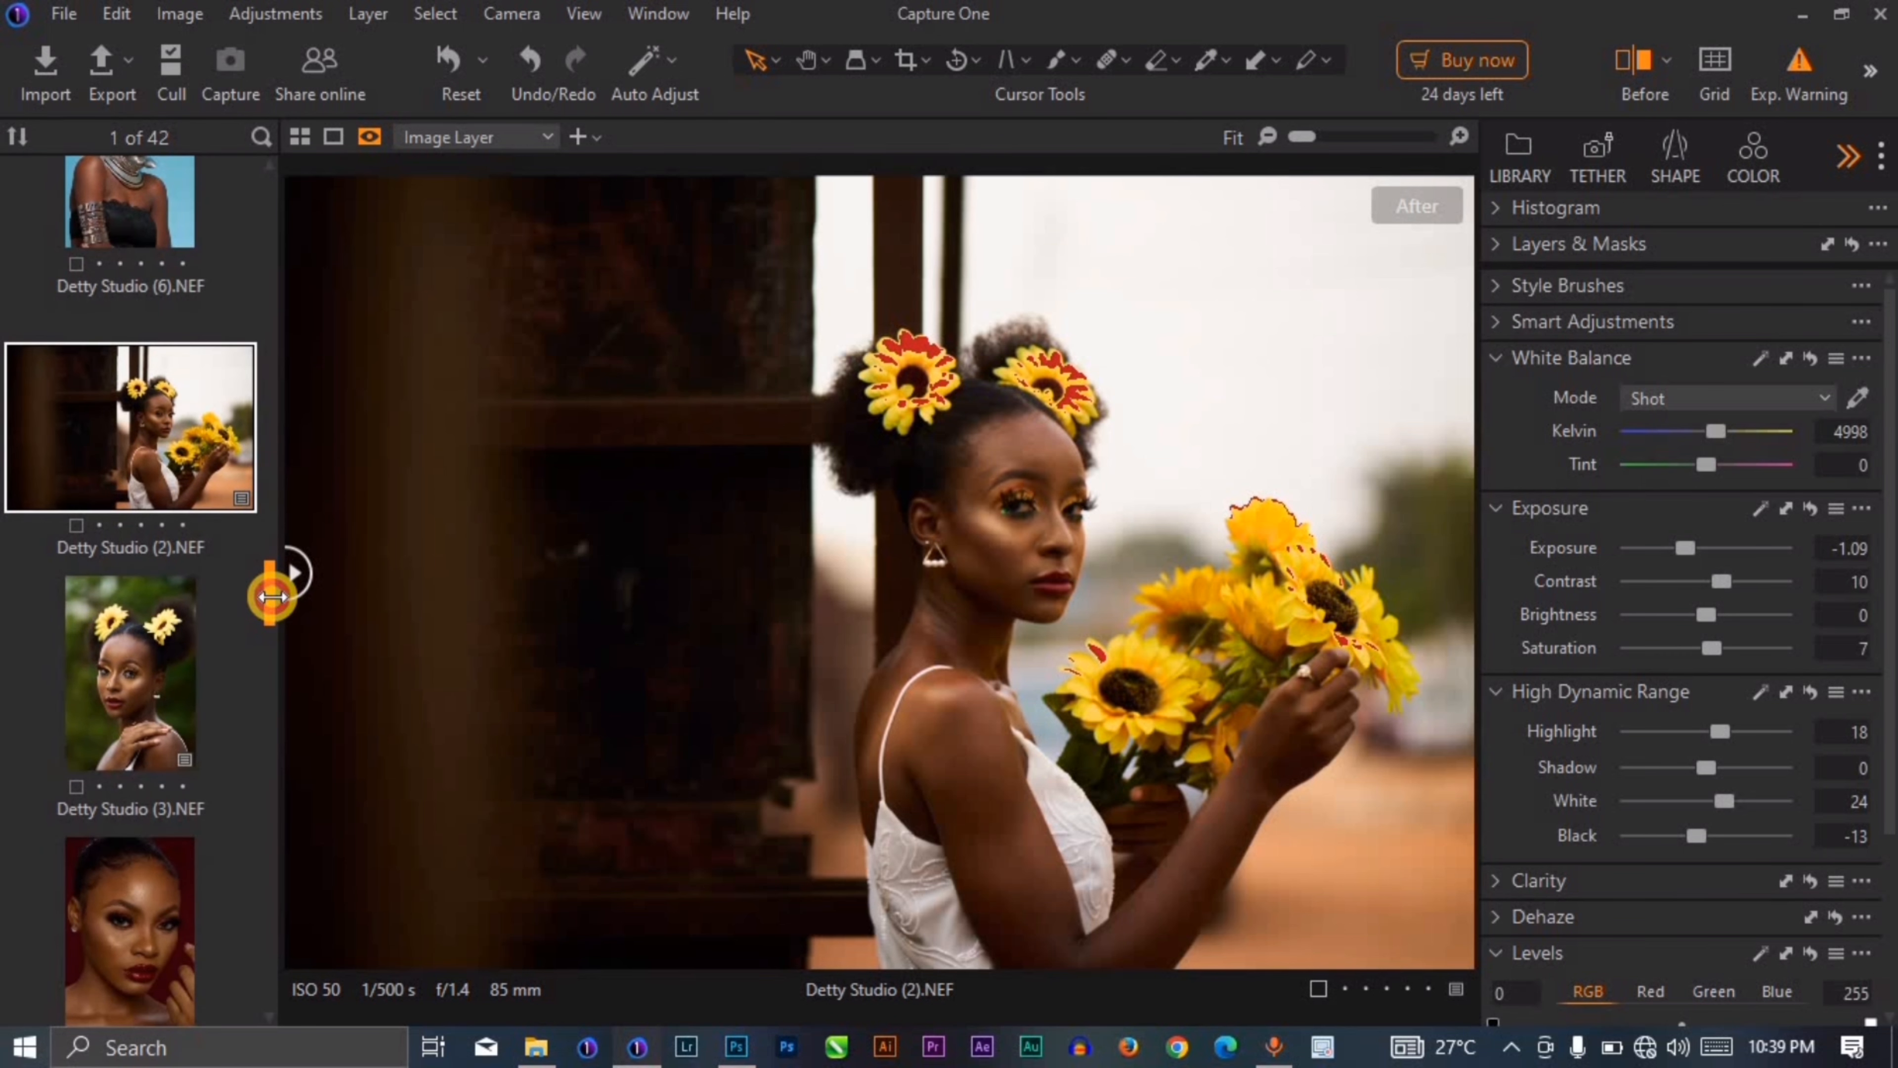